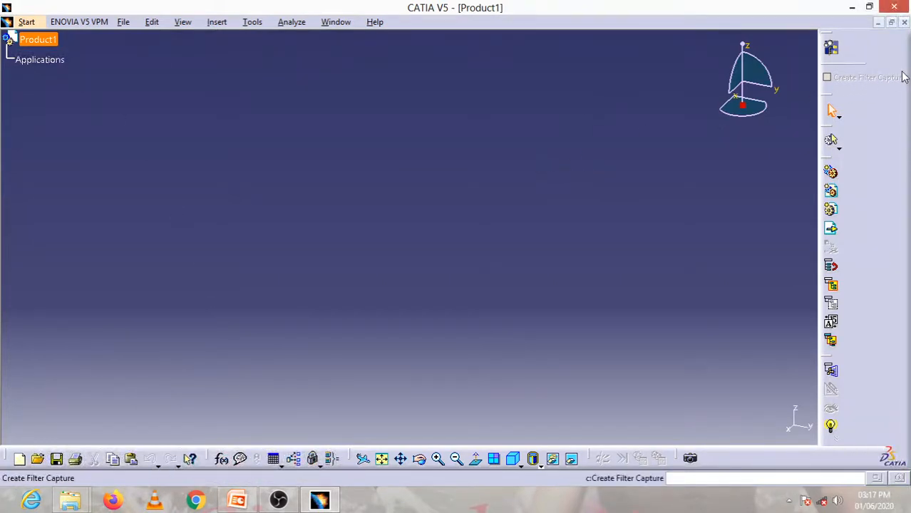
# Close the empty product document and start a new Sketcher session from the Mechanical Design workbenches.
pyautogui.click(904, 22)
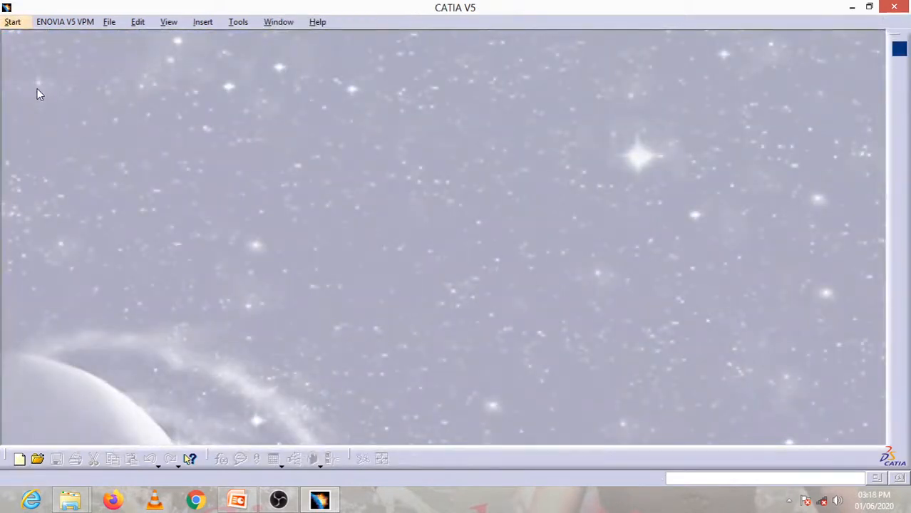
pyautogui.click(20, 25)
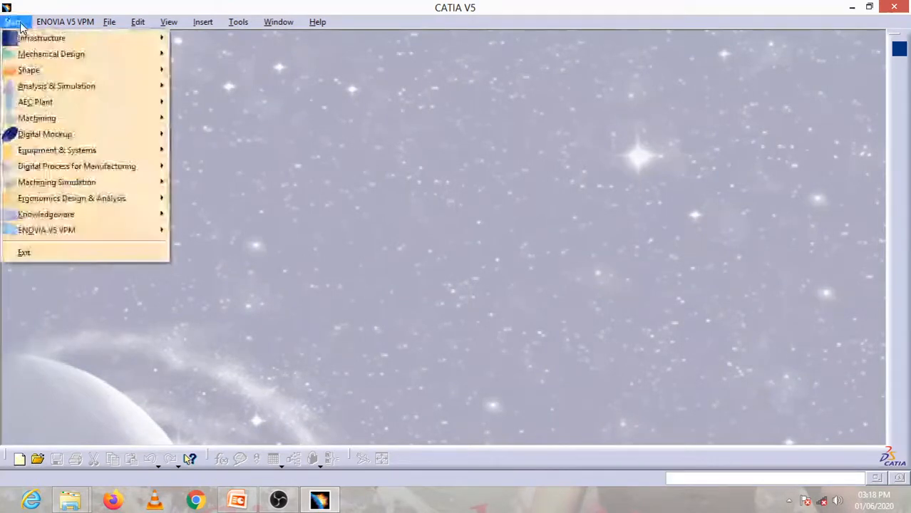
pyautogui.moveTo(43, 57)
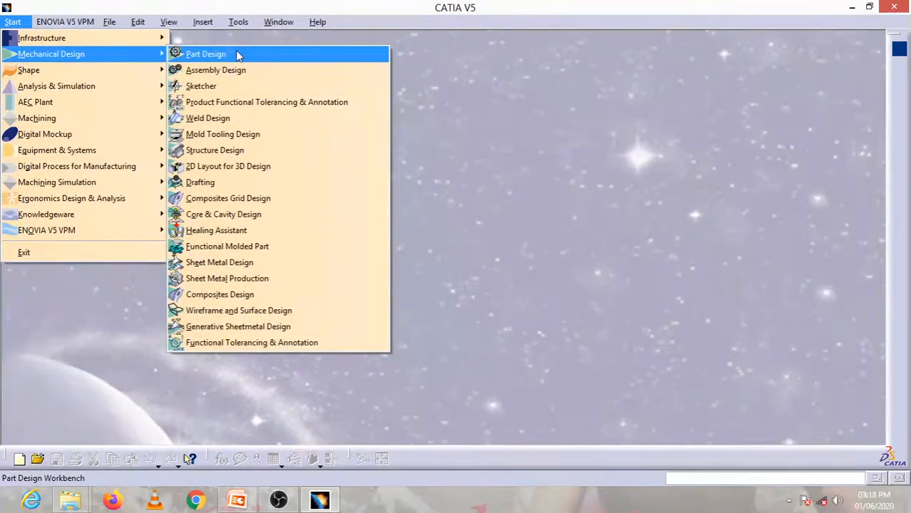
pyautogui.click(234, 88)
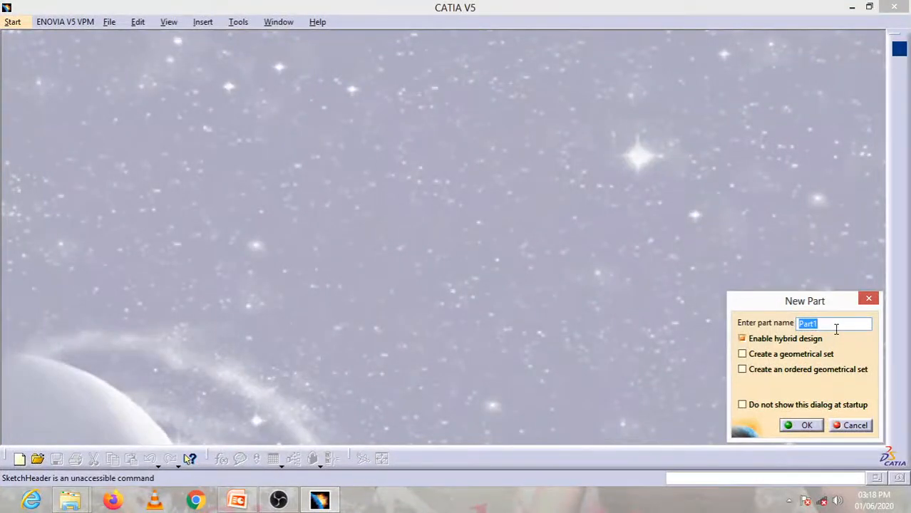
# Name the new part Tutoril1 and open a sketch on its yz plane.
pyautogui.write('Tur')
pyautogui.press('BackSpace')
pyautogui.write('toril1')
pyautogui.click(808, 425)
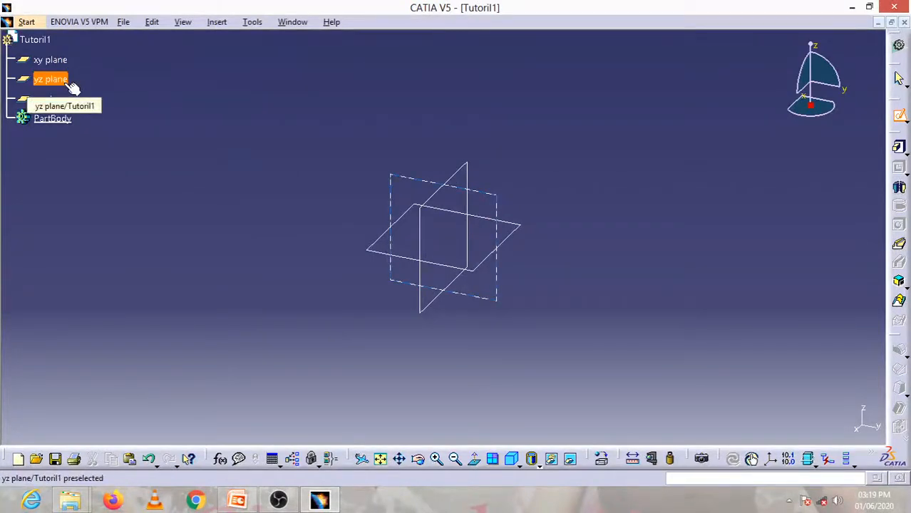
pyautogui.click(503, 211)
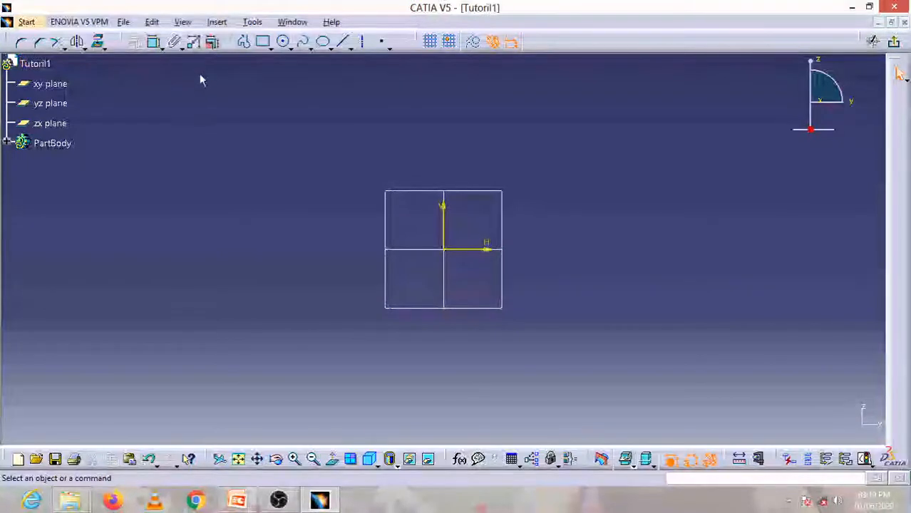
# Undock the Profile tool group so it floats over the sketch area, and examine its rectangle and circle variants.
pyautogui.moveTo(236, 40); pyautogui.dragTo(239, 79)
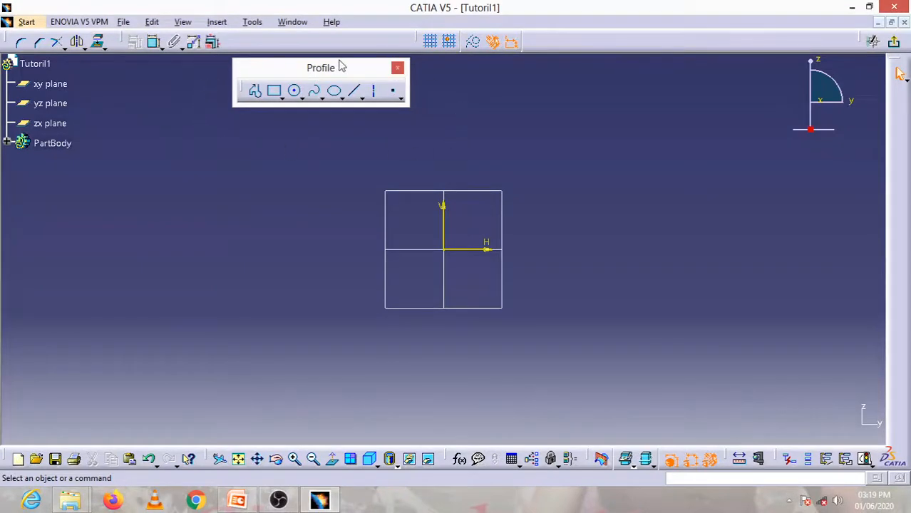
pyautogui.click(282, 100)
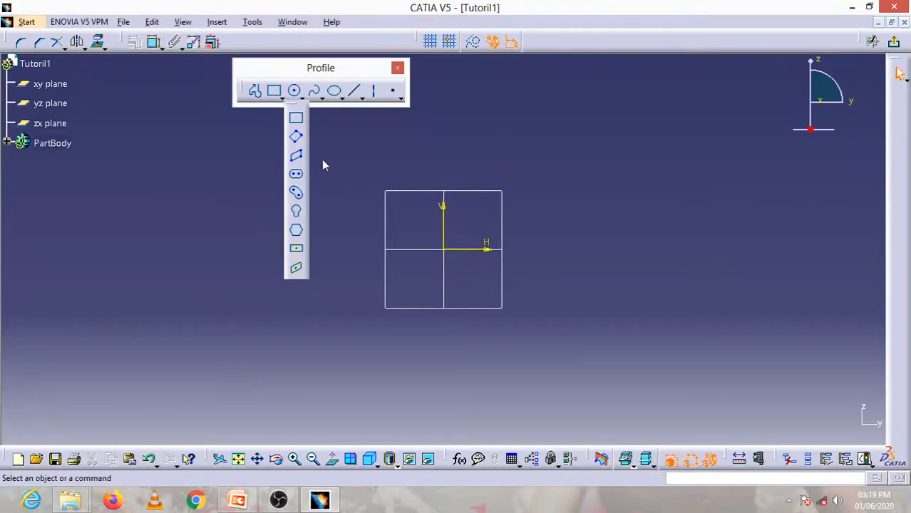
pyautogui.click(300, 98)
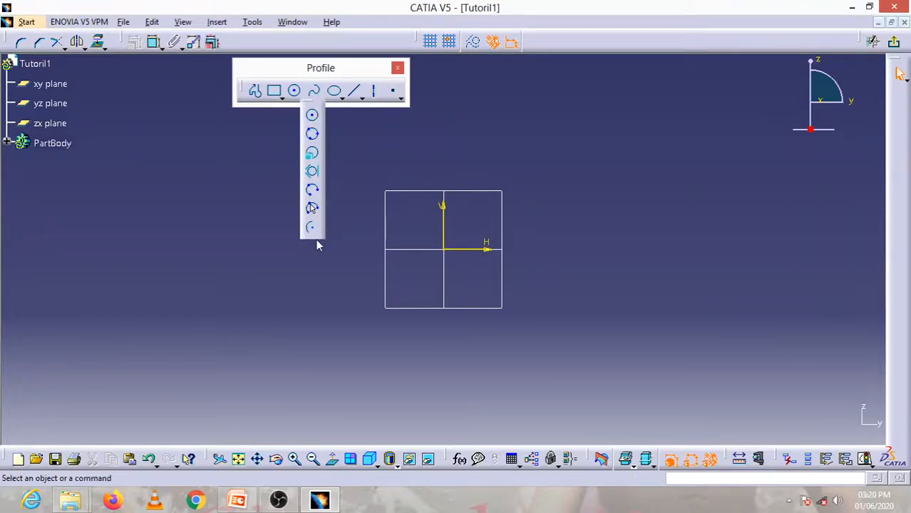
pyautogui.click(357, 126)
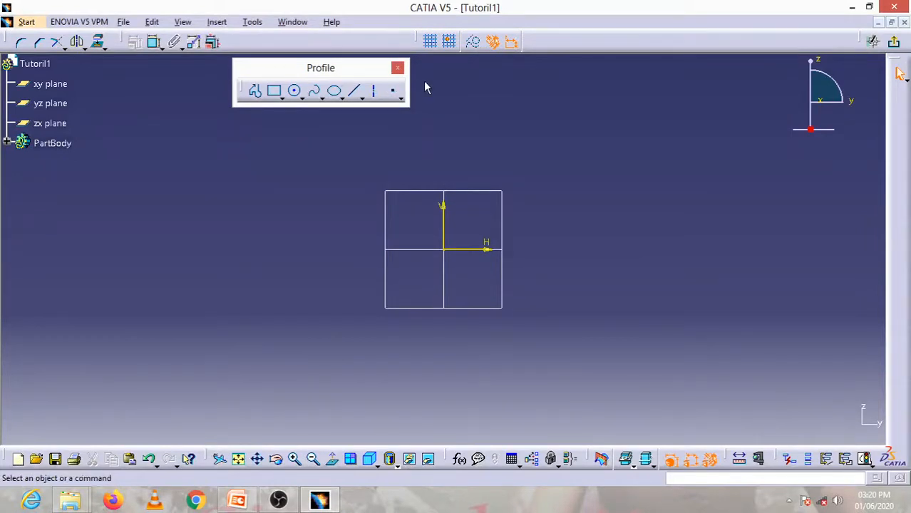
pyautogui.click(256, 94)
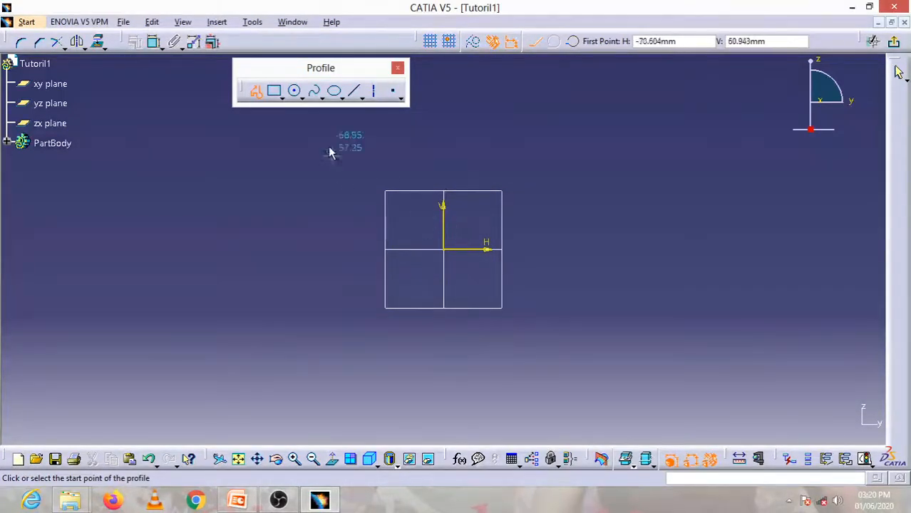
pyautogui.click(254, 90)
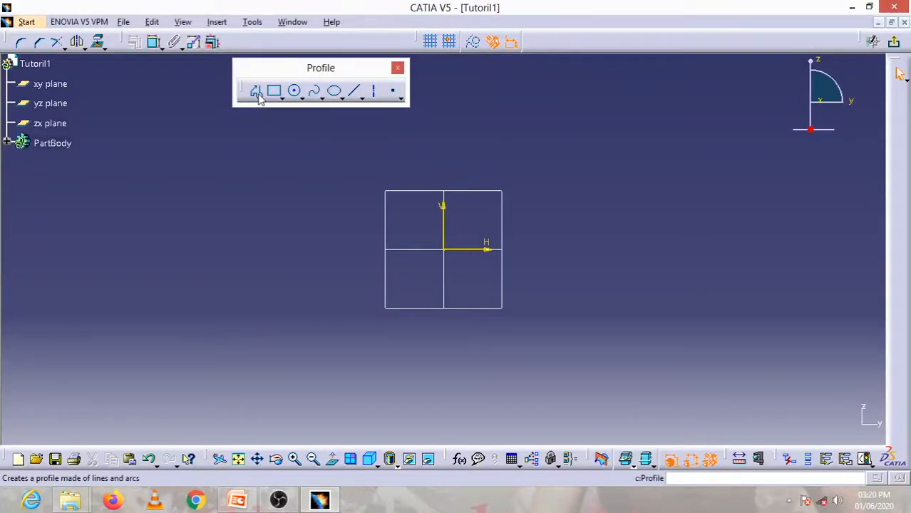
pyautogui.click(258, 96)
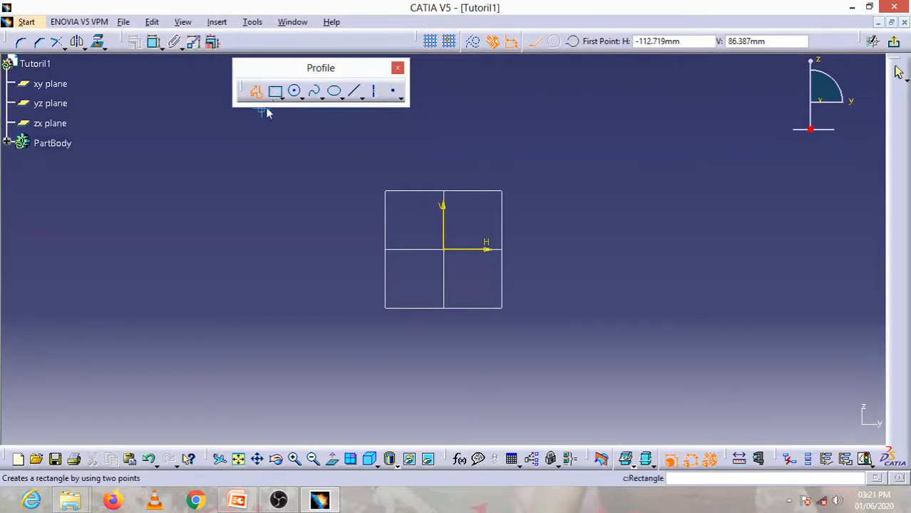
pyautogui.click(256, 93)
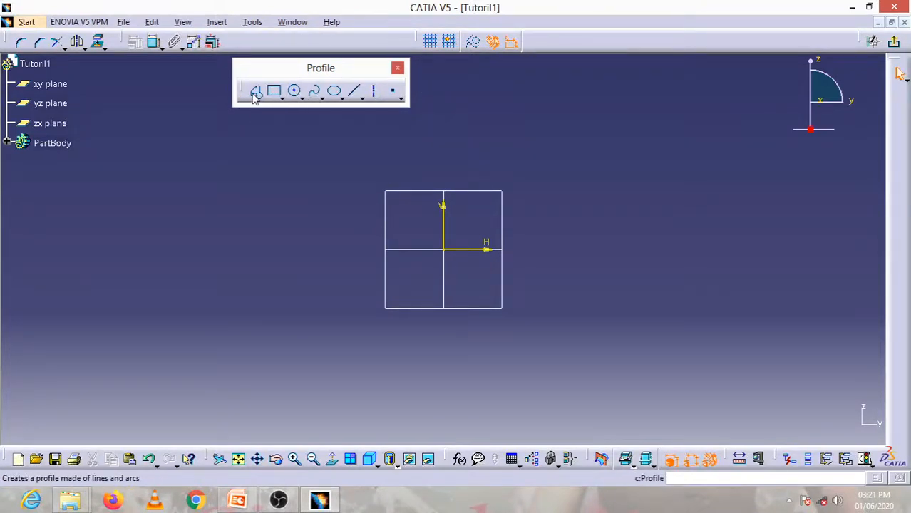
# Start a profile at the origin with a horizontal line about 145 mm long, a vertical line about 84 mm high and an inward-slanting line.
pyautogui.click(257, 94)
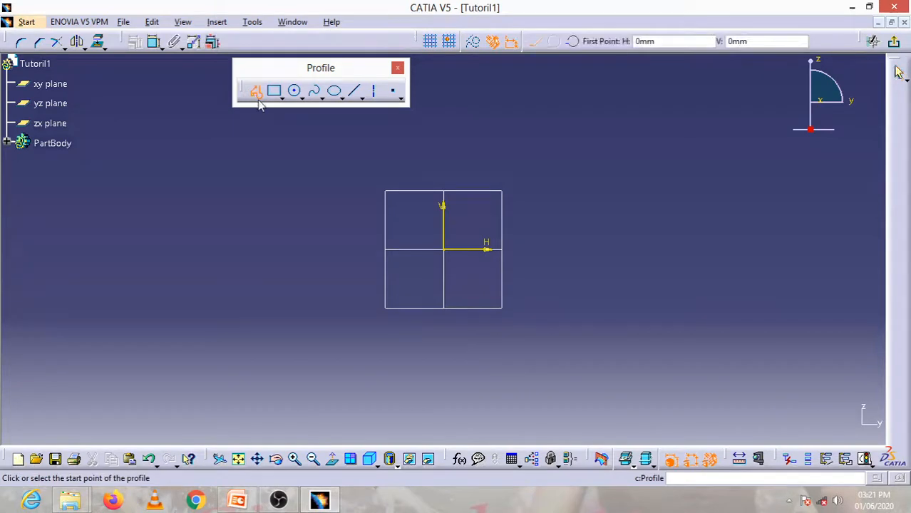
pyautogui.click(452, 251)
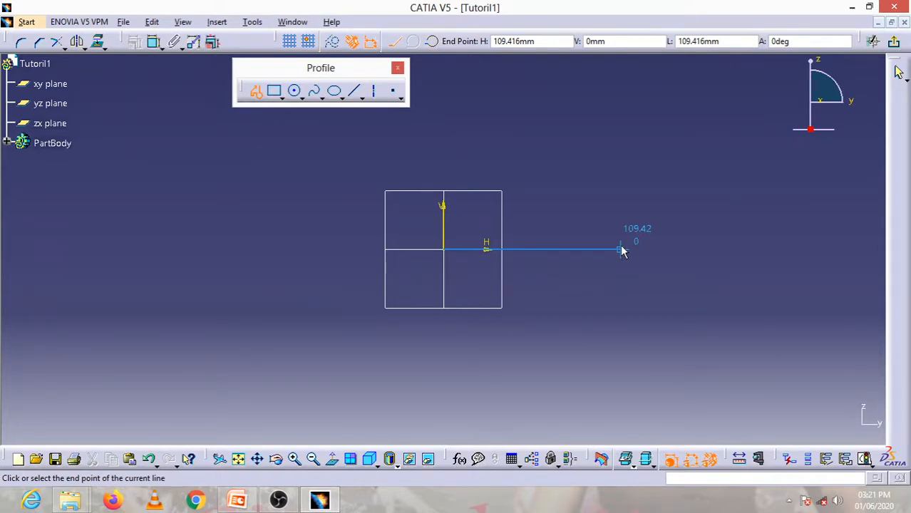
pyautogui.click(677, 250)
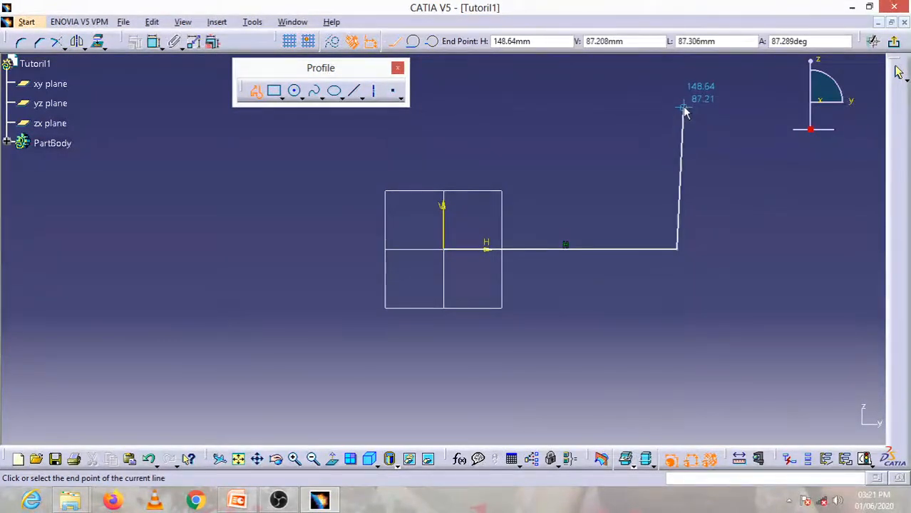
pyautogui.moveTo(684, 111); pyautogui.dragTo(662, 189, button='middle')
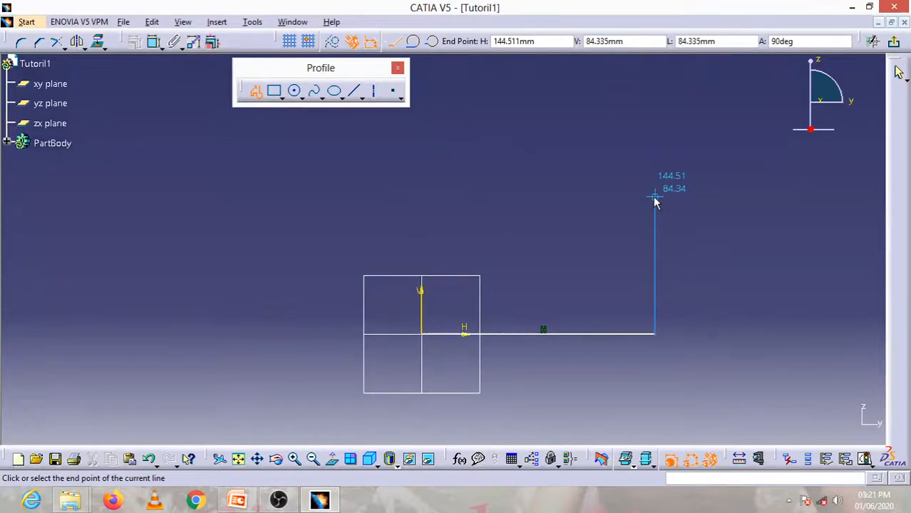
pyautogui.click(655, 198)
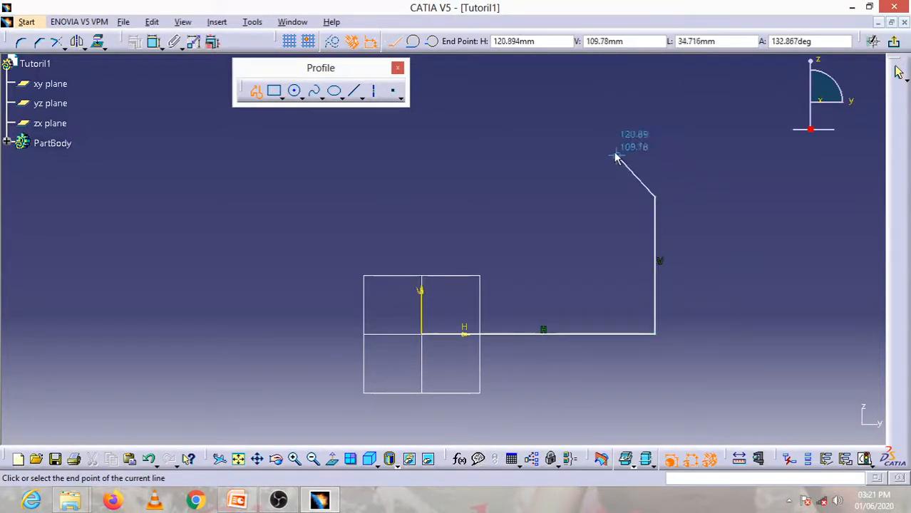
pyautogui.click(574, 140)
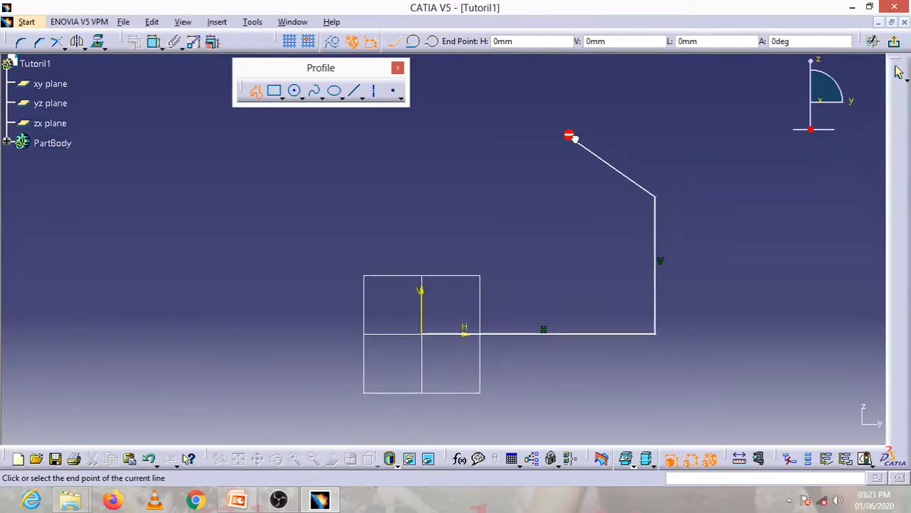
# Continue the profile with a tangent arc, a horizontal line about 34 mm long and a tangent arc of about 25 mm radius, closing it at the origin.
pyautogui.moveTo(572, 142)
pyautogui.mouseDown()
pyautogui.moveTo(474, 130)
pyautogui.moveTo(472, 116)
pyautogui.mouseUp()
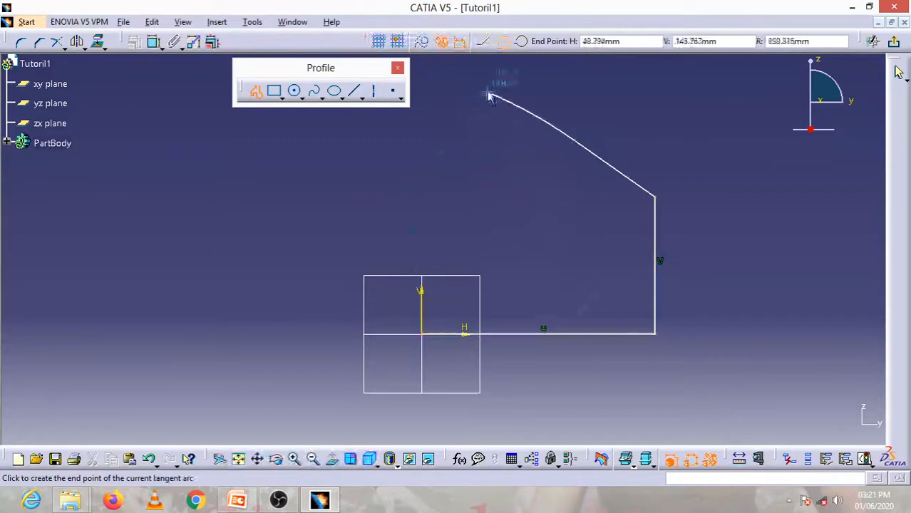
pyautogui.click(517, 225)
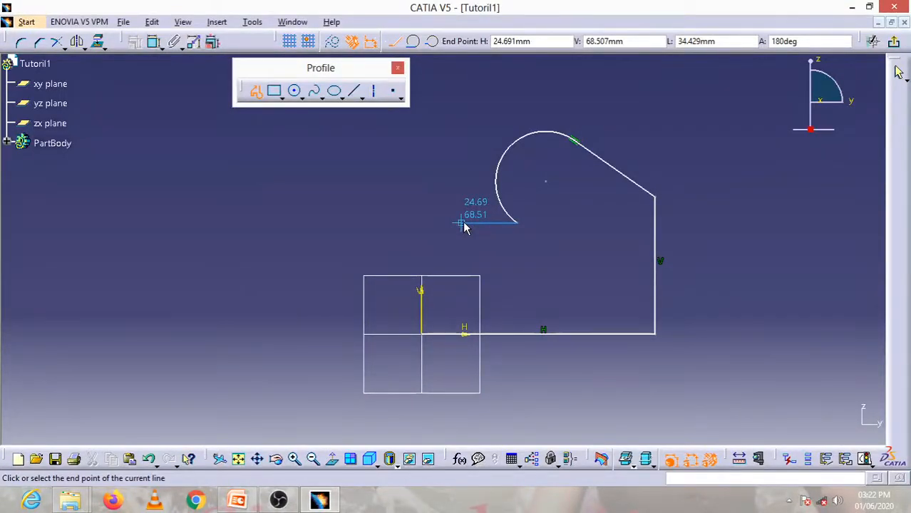
pyautogui.click(463, 225)
pyautogui.moveTo(463, 224); pyautogui.dragTo(422, 262)
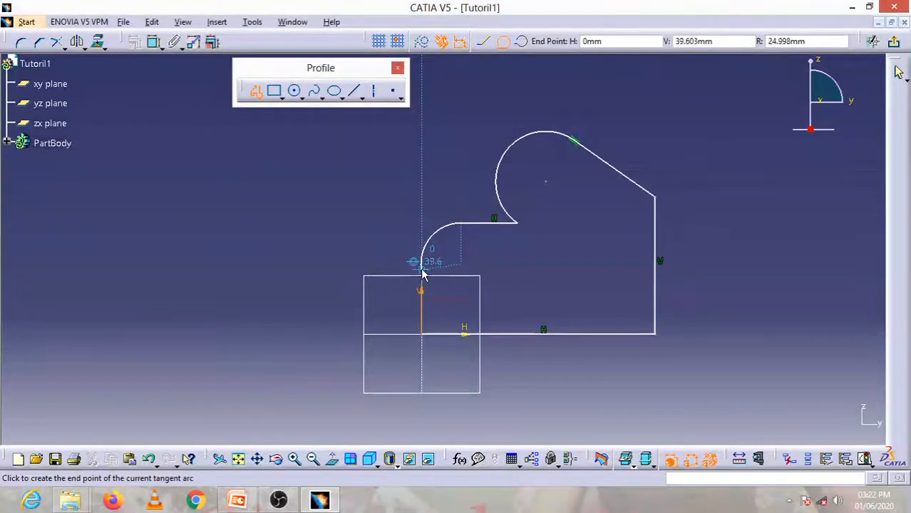
pyautogui.click(422, 262)
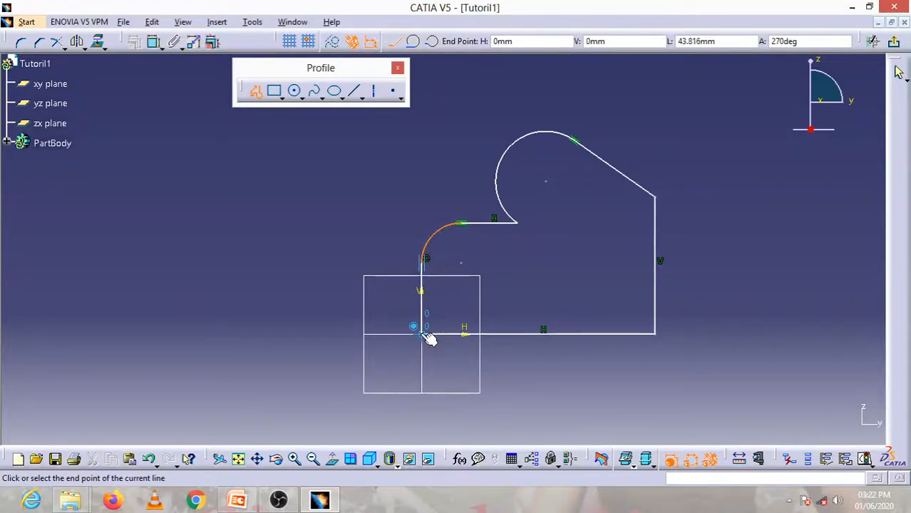
pyautogui.click(371, 332)
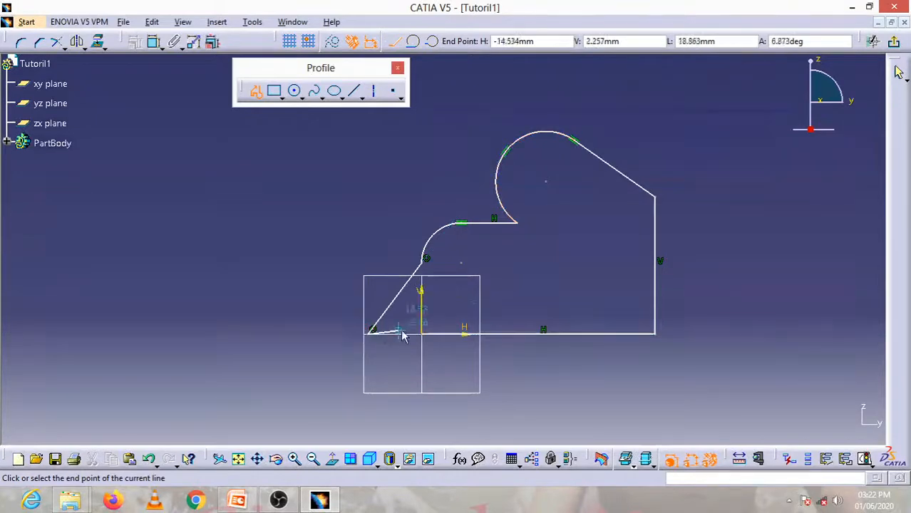
pyautogui.click(425, 337)
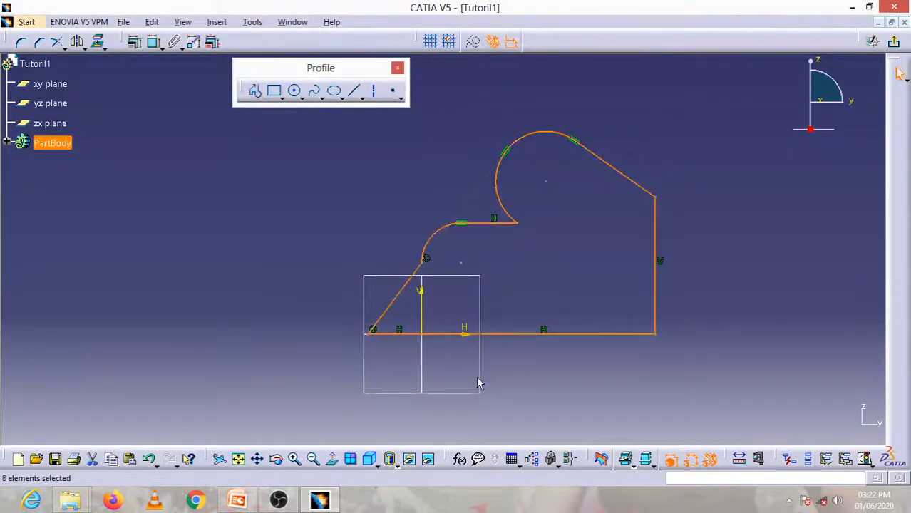
# Delete all the profile geometry from the sketch.
pyautogui.click(558, 384)
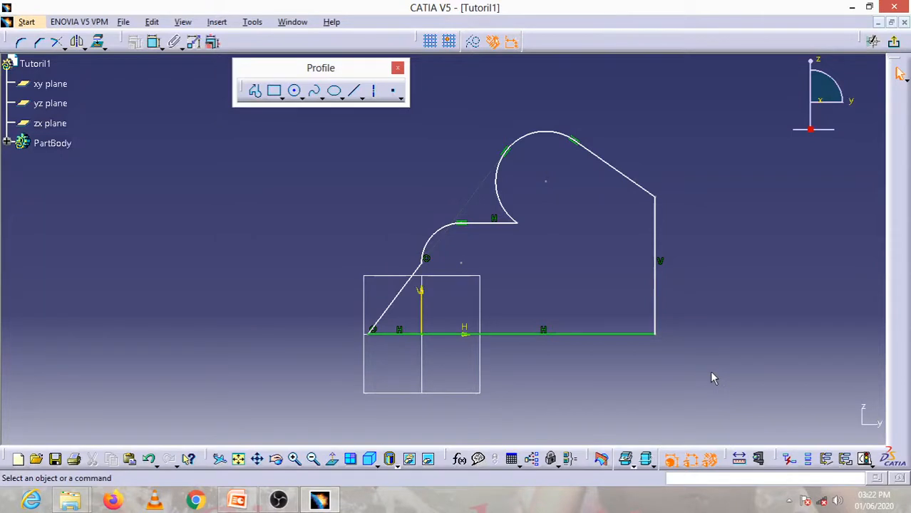
pyautogui.moveTo(710, 371)
pyautogui.mouseDown()
pyautogui.moveTo(679, 296)
pyautogui.moveTo(476, 112)
pyautogui.moveTo(360, 107)
pyautogui.moveTo(312, 119)
pyautogui.mouseUp()
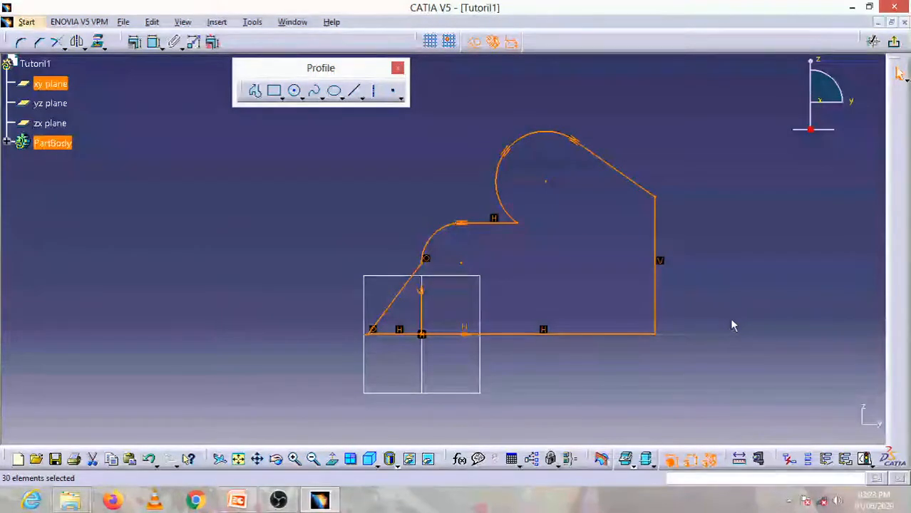
pyautogui.press('Delete')
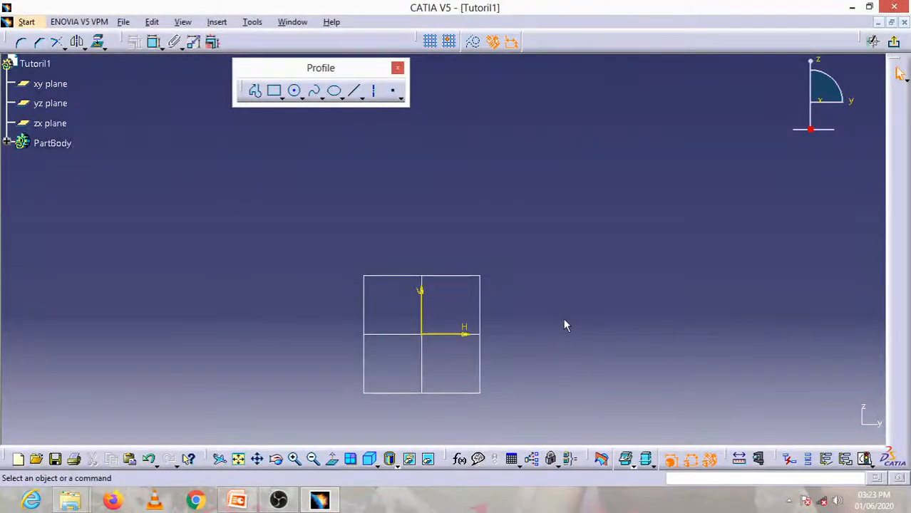
# Detach the Predefined Profile tools as a floating group beside the Profile tools, keeping the sketch area clear.
pyautogui.moveTo(545, 357)
pyautogui.mouseDown(button='middle')
pyautogui.moveTo(339, 263)
pyautogui.moveTo(374, 294)
pyautogui.mouseUp(button='middle')
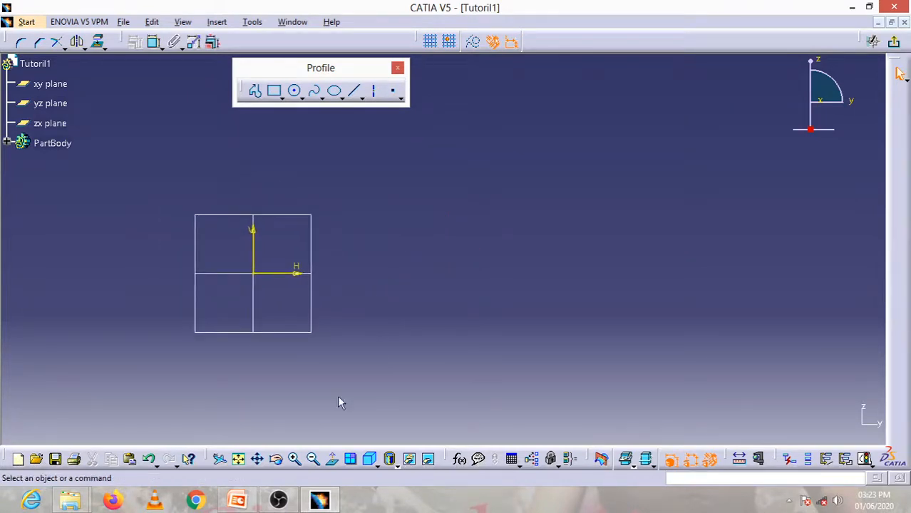
pyautogui.click(258, 459)
pyautogui.moveTo(372, 301)
pyautogui.mouseDown()
pyautogui.moveTo(538, 245)
pyautogui.moveTo(394, 360)
pyautogui.moveTo(356, 254)
pyautogui.mouseUp()
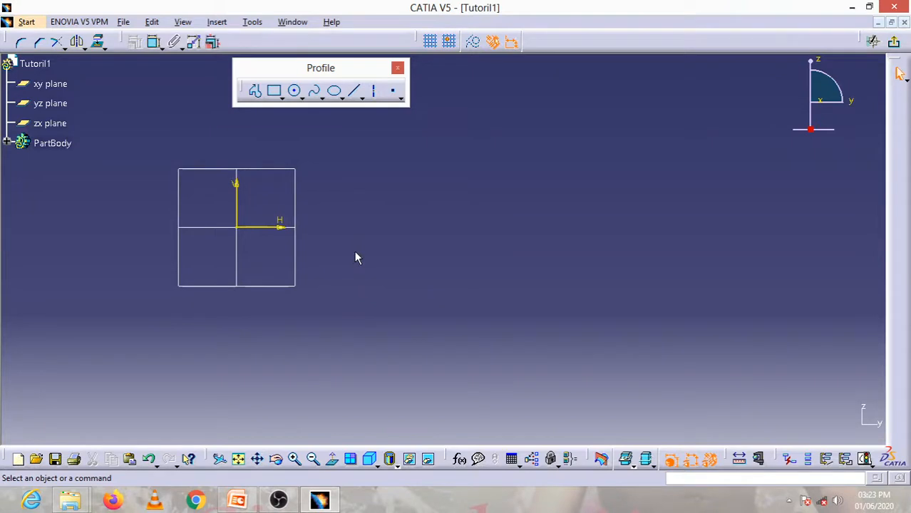
pyautogui.click(277, 94)
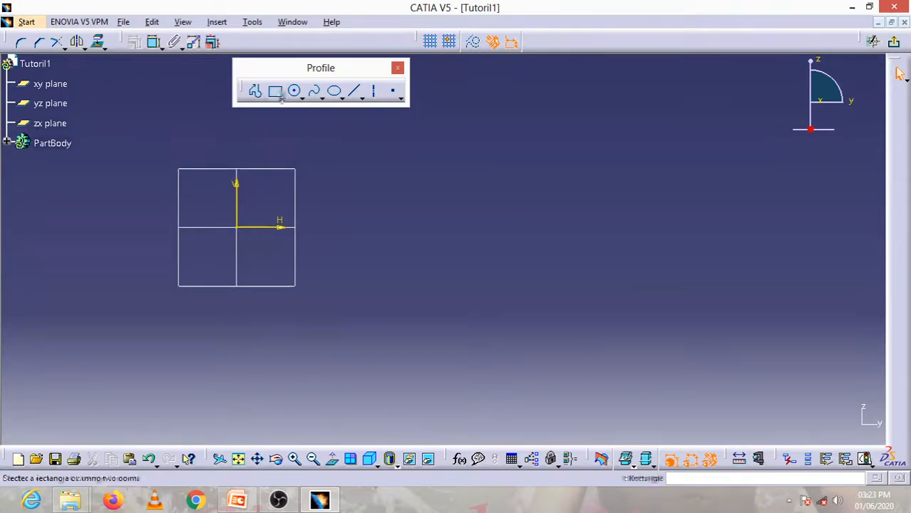
pyautogui.click(283, 99)
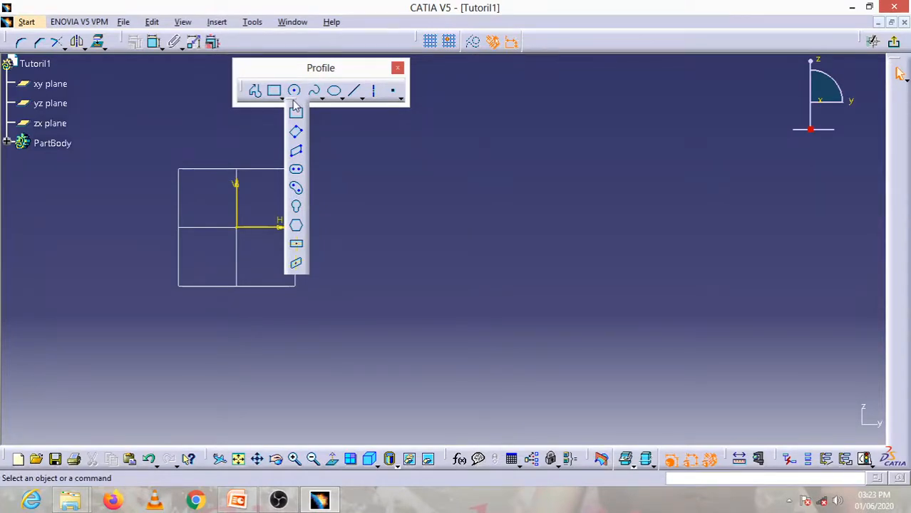
pyautogui.moveTo(296, 105); pyautogui.dragTo(547, 112)
pyautogui.press('shift')
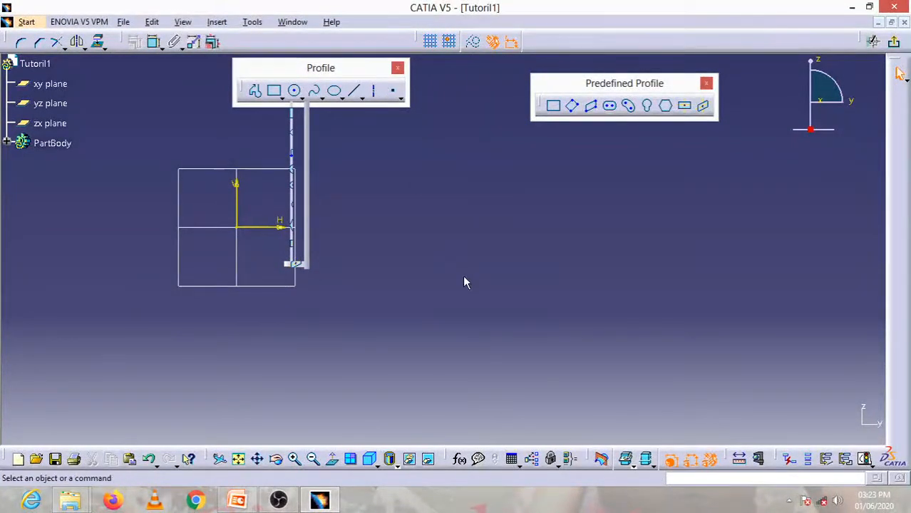
pyautogui.moveTo(486, 275); pyautogui.dragTo(502, 275, button='middle')
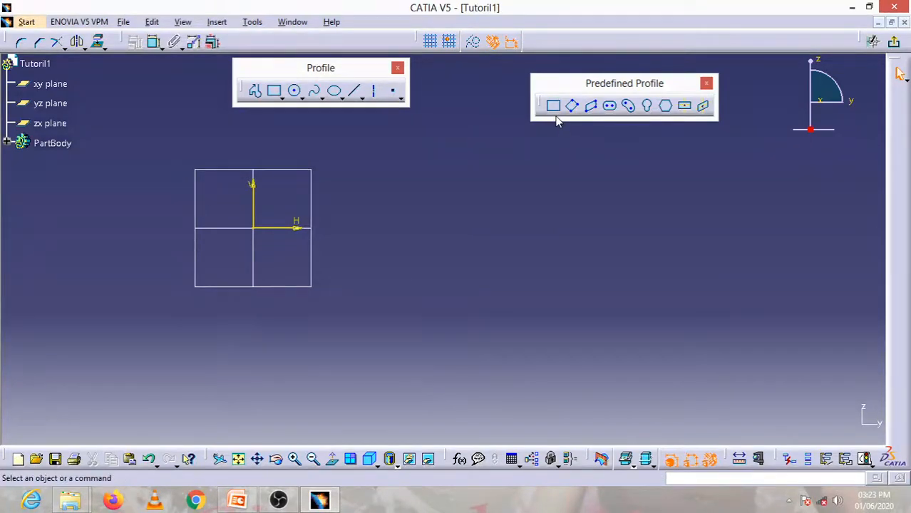
# Draw a horizontal rectangle from corner to corner, beside the sketch axes on the positive H side.
pyautogui.write('da')
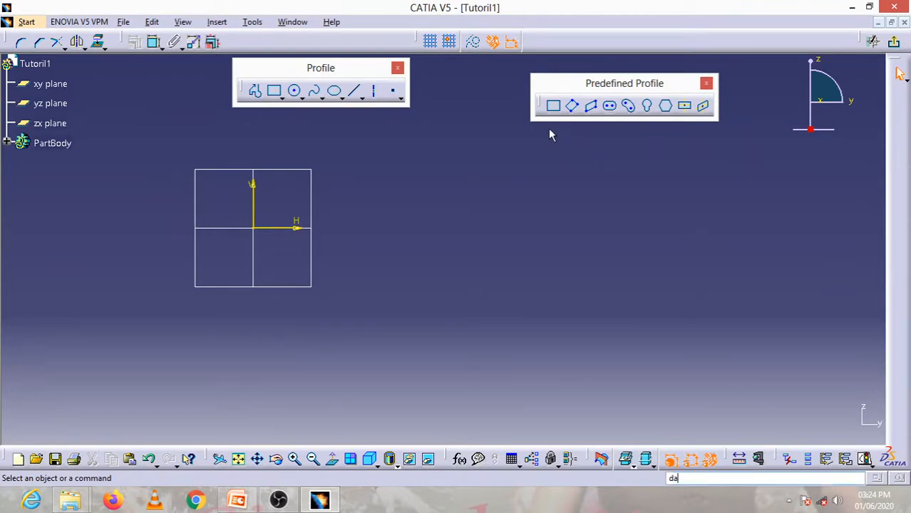
pyautogui.click(555, 111)
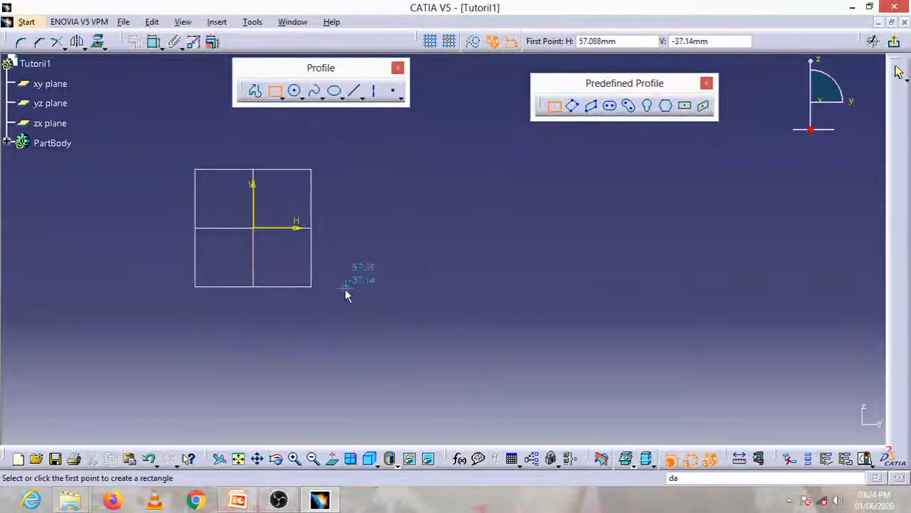
pyautogui.click(347, 327)
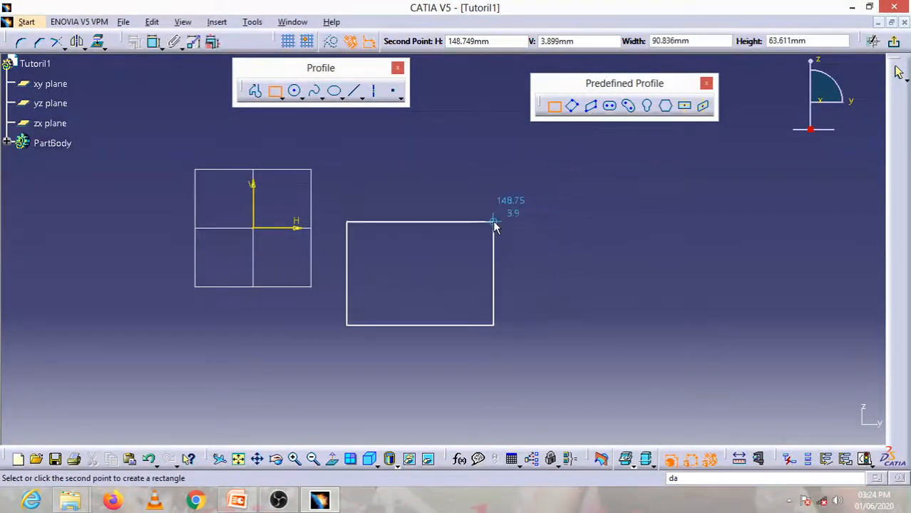
pyautogui.click(551, 199)
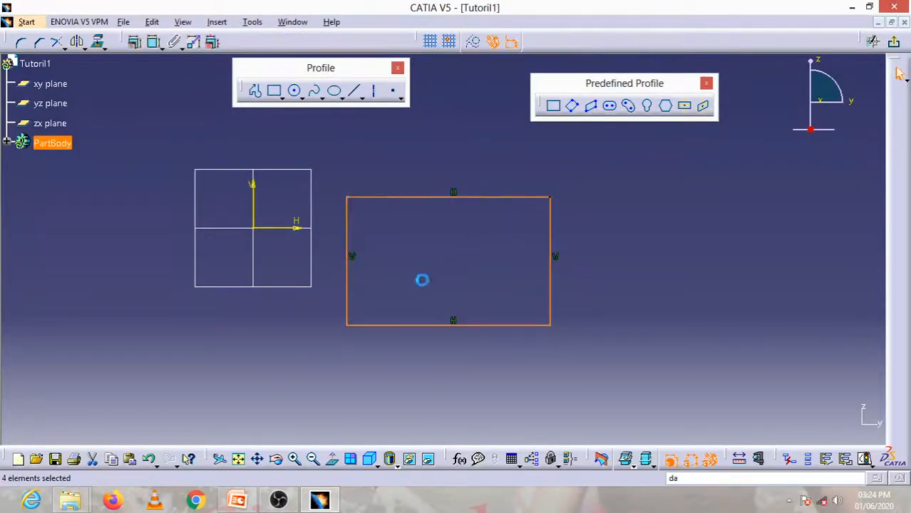
pyautogui.click(576, 205)
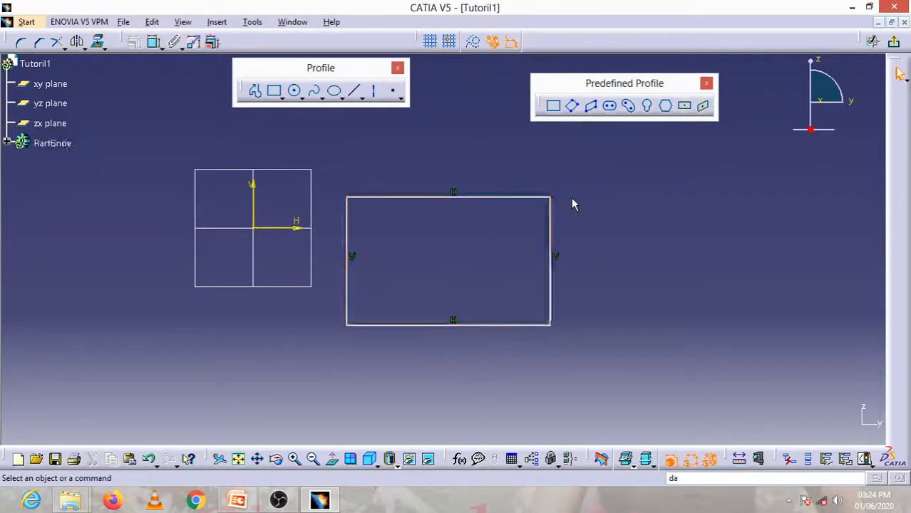
# Draw a tilted Oriented Rectangle beyond the first rectangle, setting its sloping long side first and its height second.
pyautogui.click(572, 106)
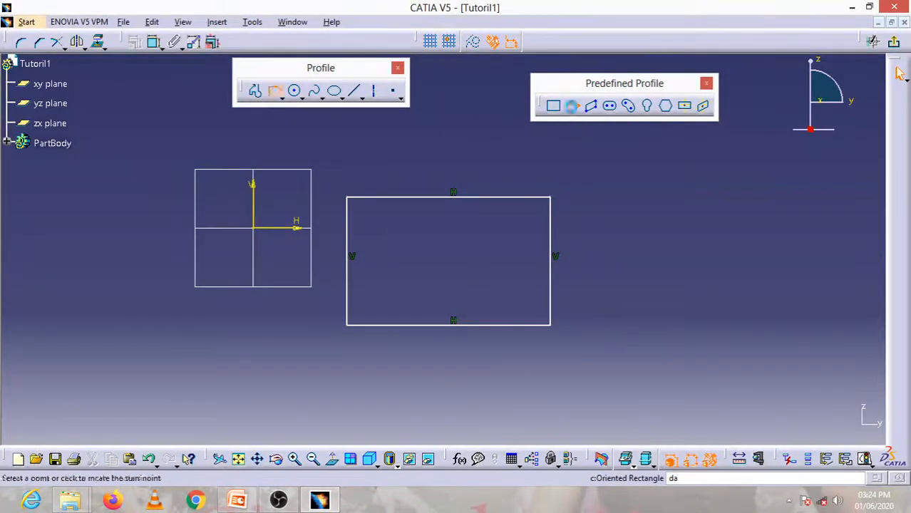
pyautogui.click(667, 367)
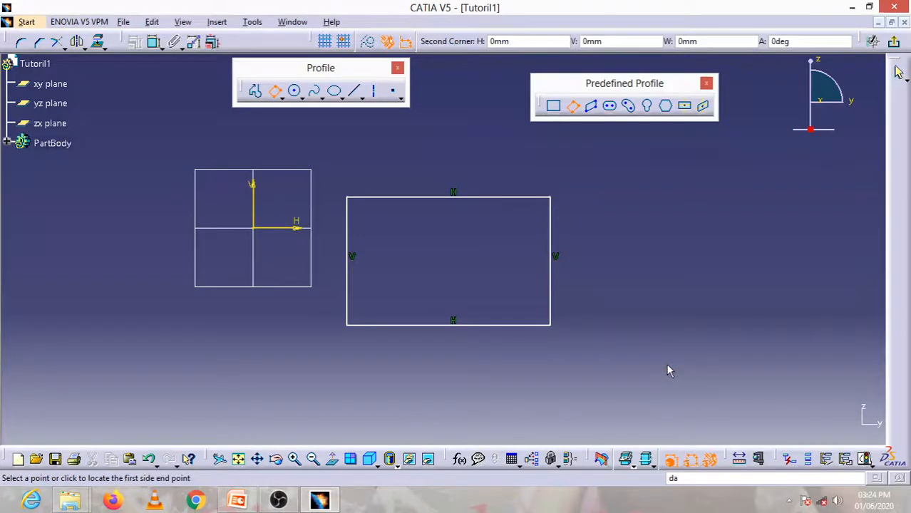
pyautogui.click(800, 297)
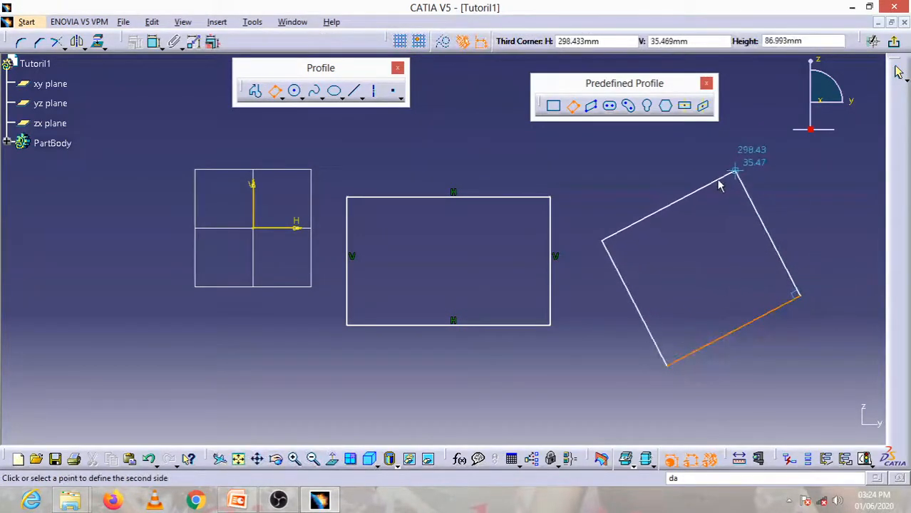
pyautogui.click(752, 241)
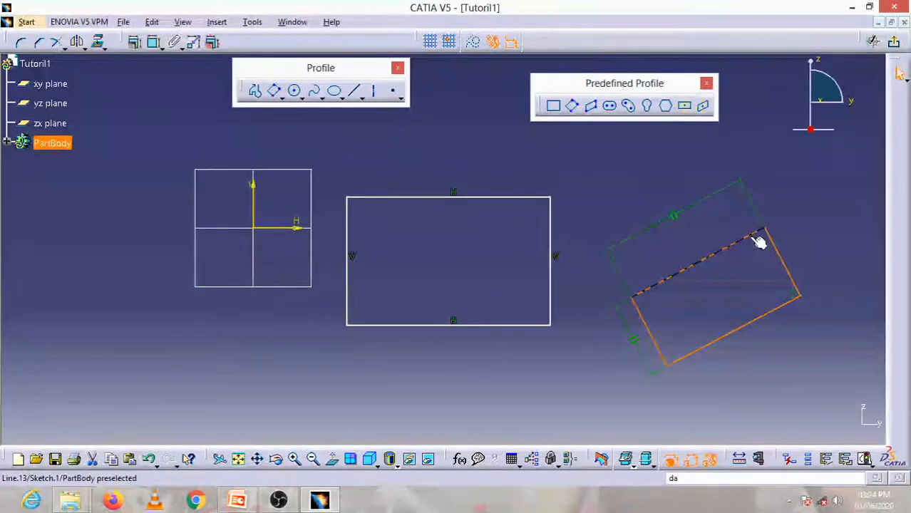
pyautogui.click(809, 241)
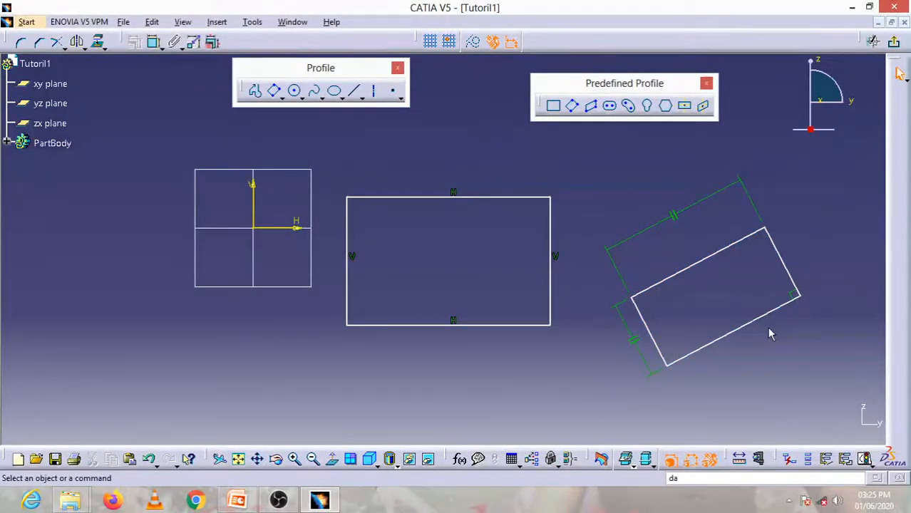
# Draw a Parallelogram on the negative H side of the origin, with its first side sloping upward toward the axes.
pyautogui.click(590, 106)
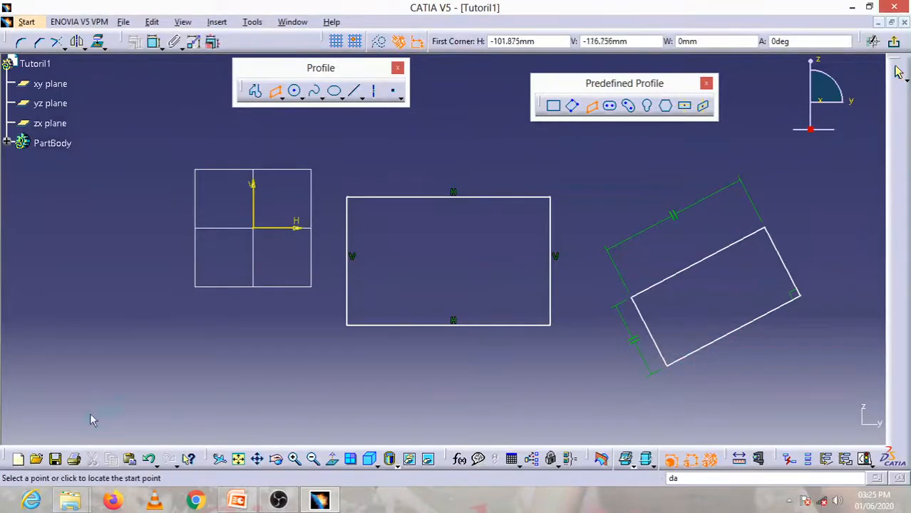
pyautogui.click(133, 369)
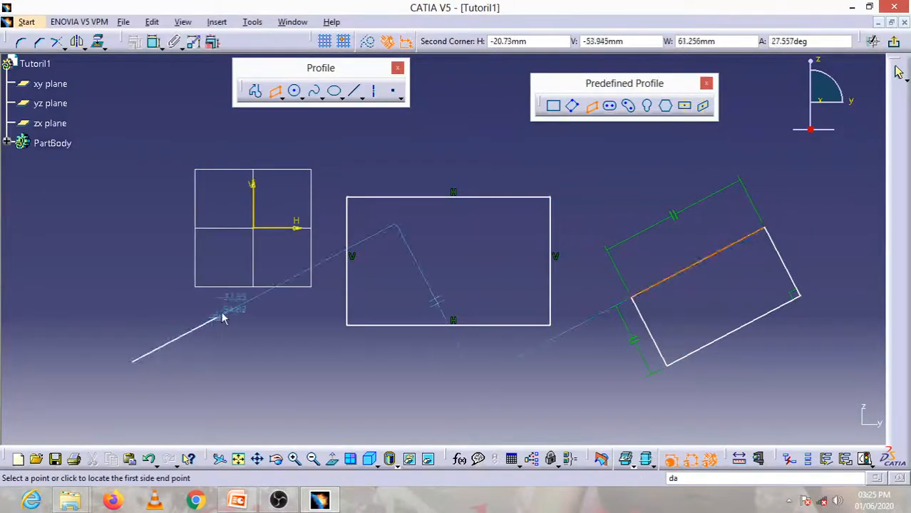
pyautogui.click(268, 306)
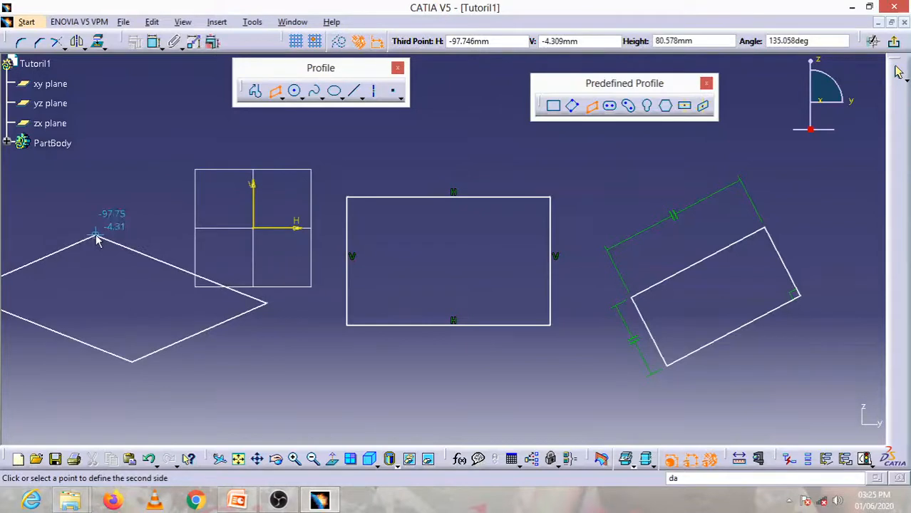
pyautogui.click(137, 225)
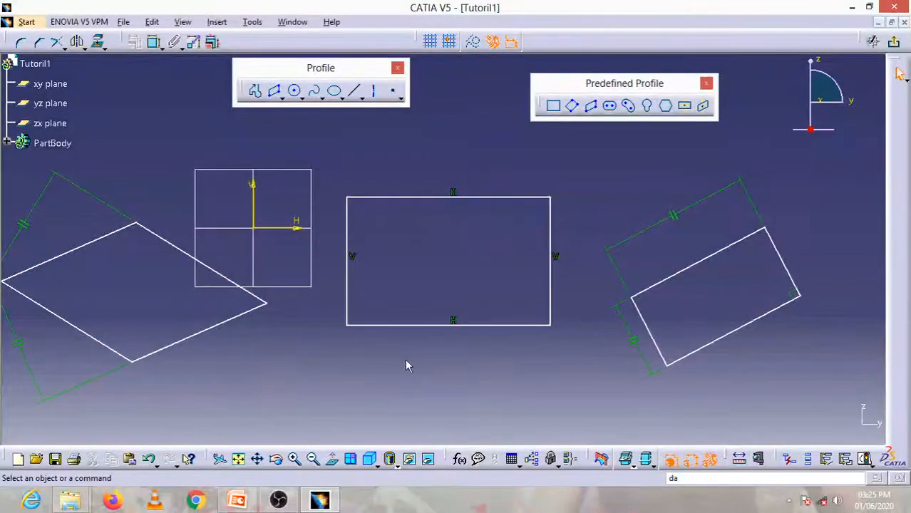
# Delete the rectangle, oriented rectangle and parallelogram from the sketch.
pyautogui.moveTo(545, 325); pyautogui.dragTo(548, 365, button='middle')
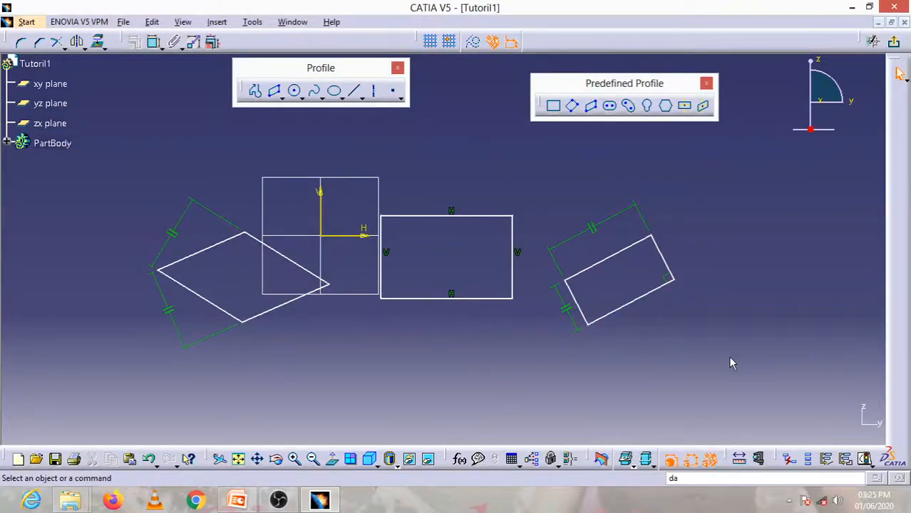
pyautogui.moveTo(731, 363)
pyautogui.mouseDown()
pyautogui.moveTo(614, 260)
pyautogui.moveTo(122, 182)
pyautogui.mouseUp()
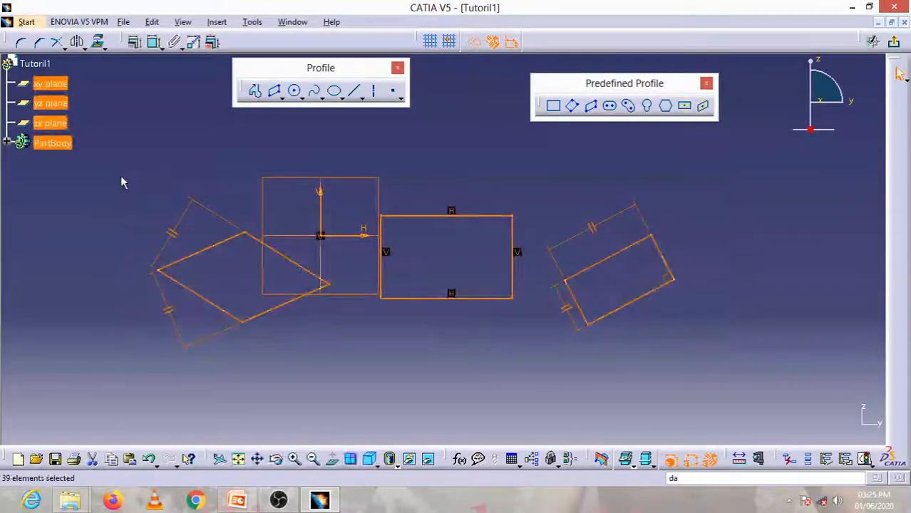
pyautogui.press('Delete')
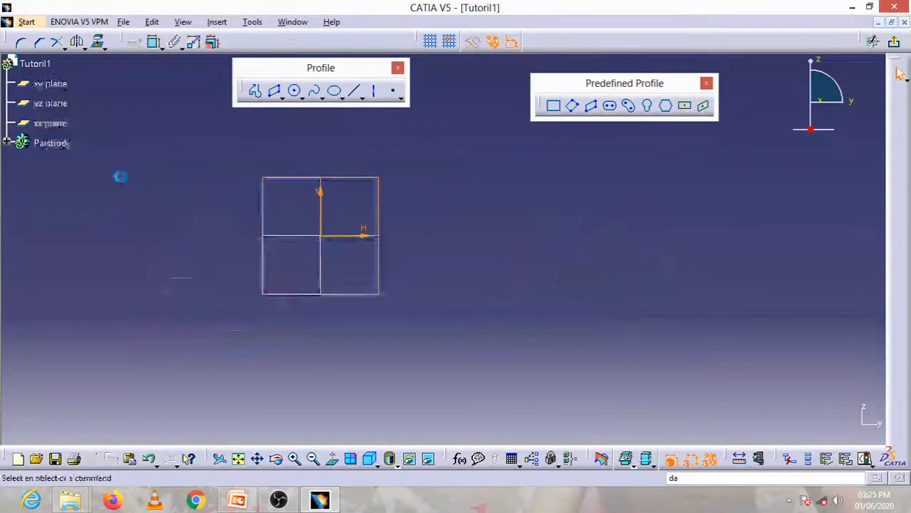
# Draw a horizontal Elongated Hole of about 26 mm radius, centred on the H axis away from the origin.
pyautogui.click(611, 107)
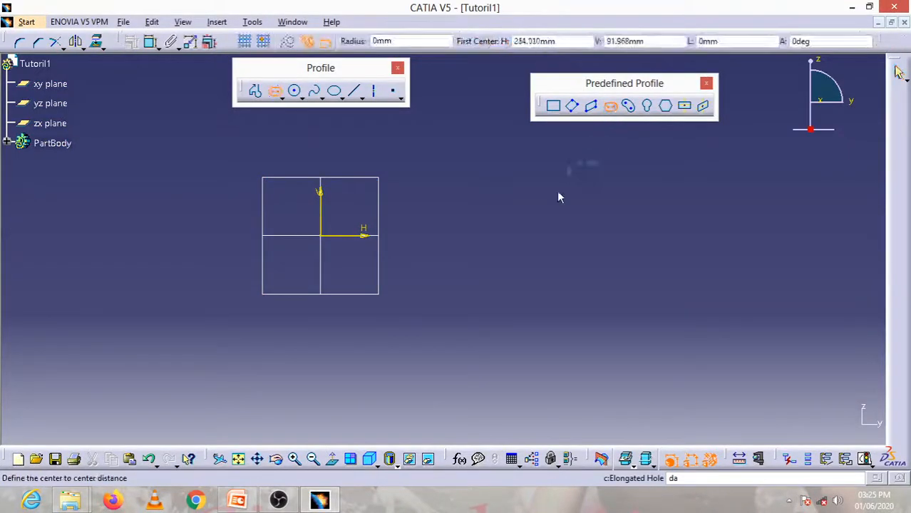
pyautogui.click(519, 236)
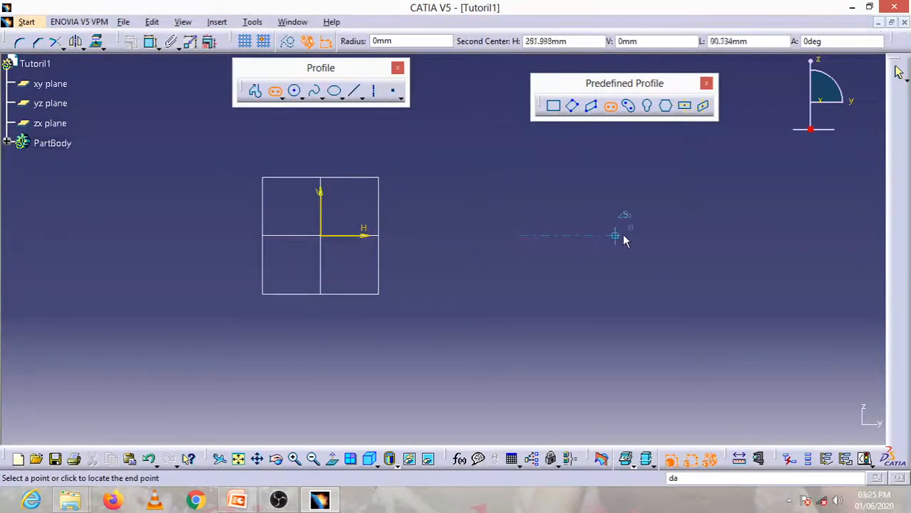
pyautogui.click(671, 235)
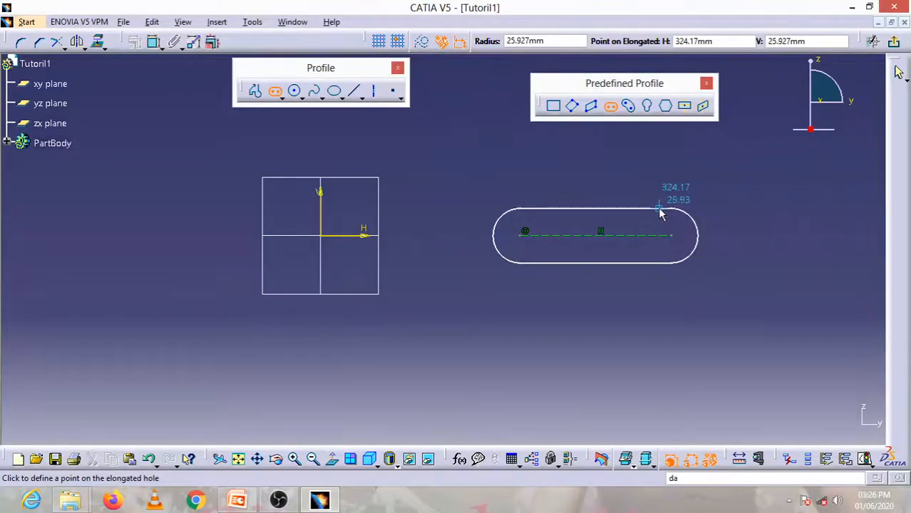
pyautogui.click(659, 214)
pyautogui.click(745, 295)
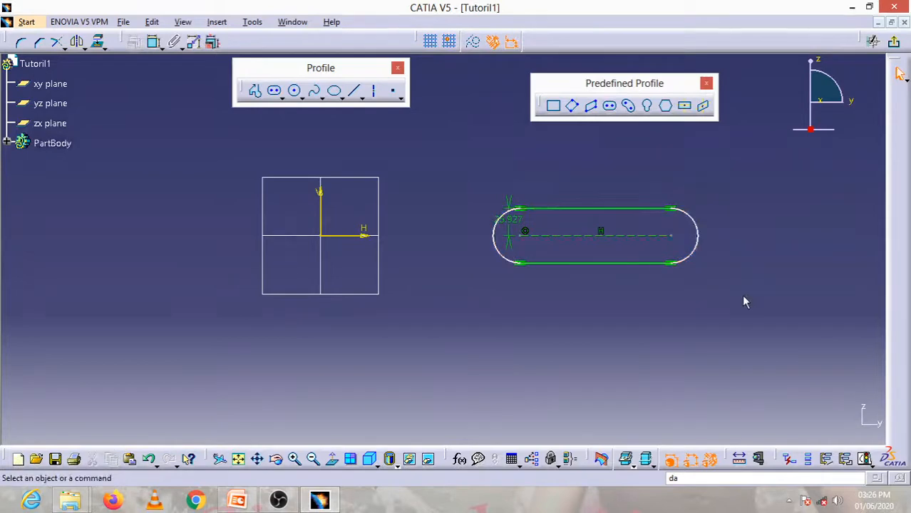
# Draw a slanted Elongated Hole of about 17 mm radius below the horizontal slot.
pyautogui.click(610, 105)
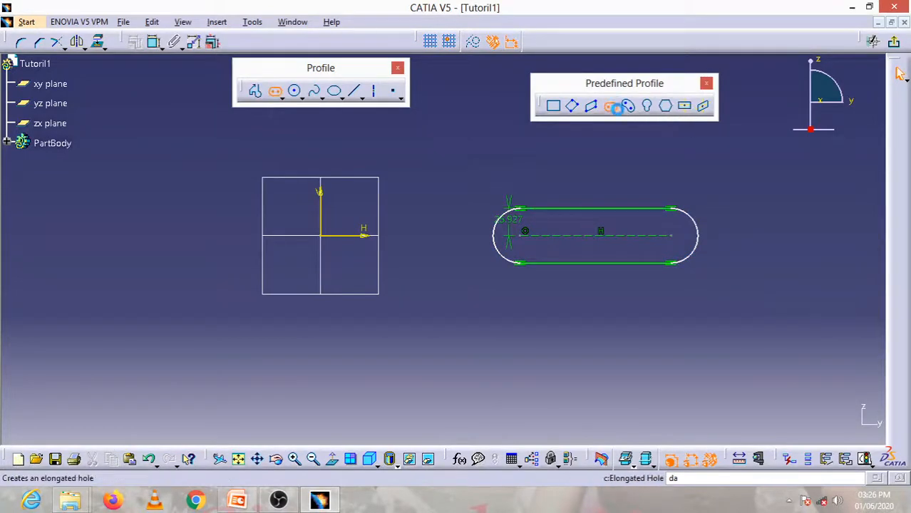
pyautogui.click(549, 342)
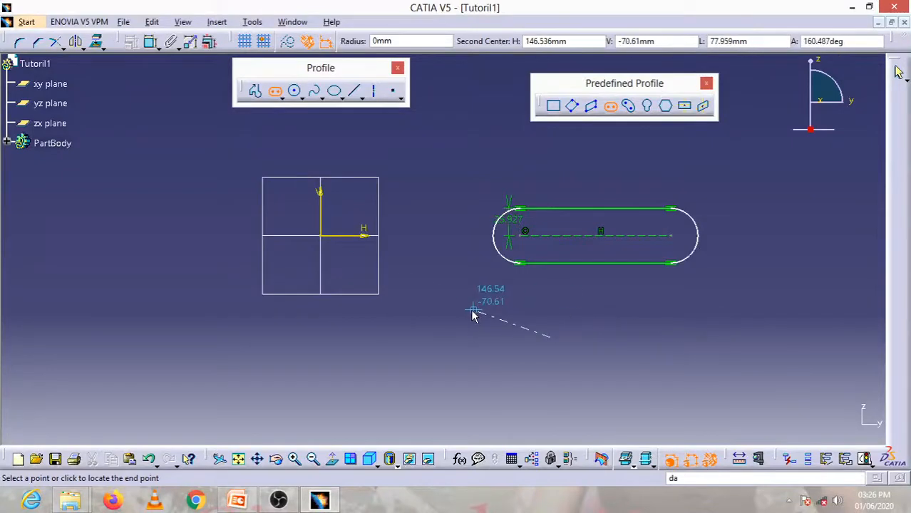
pyautogui.click(440, 281)
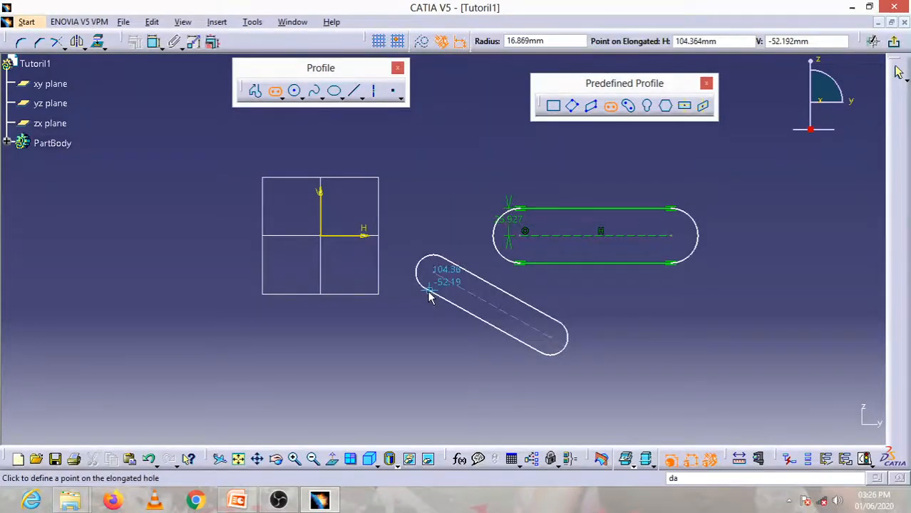
pyautogui.click(428, 297)
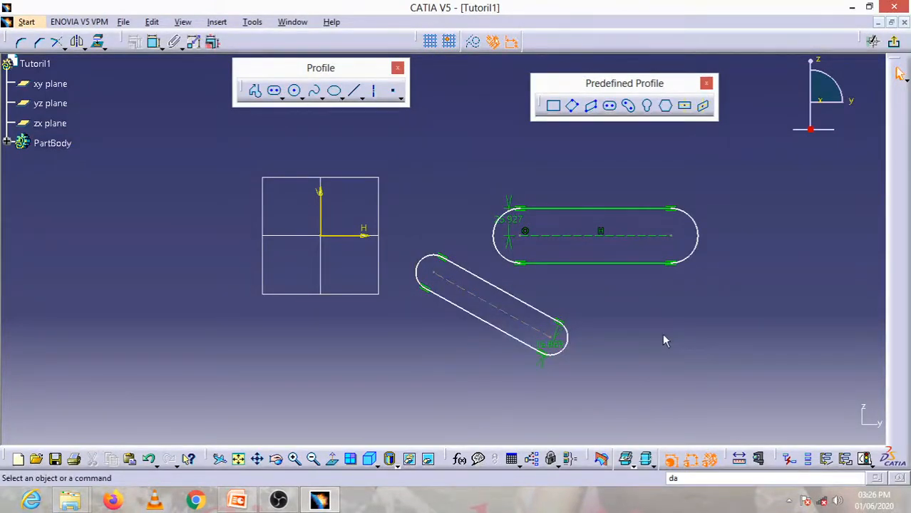
pyautogui.write('dada')
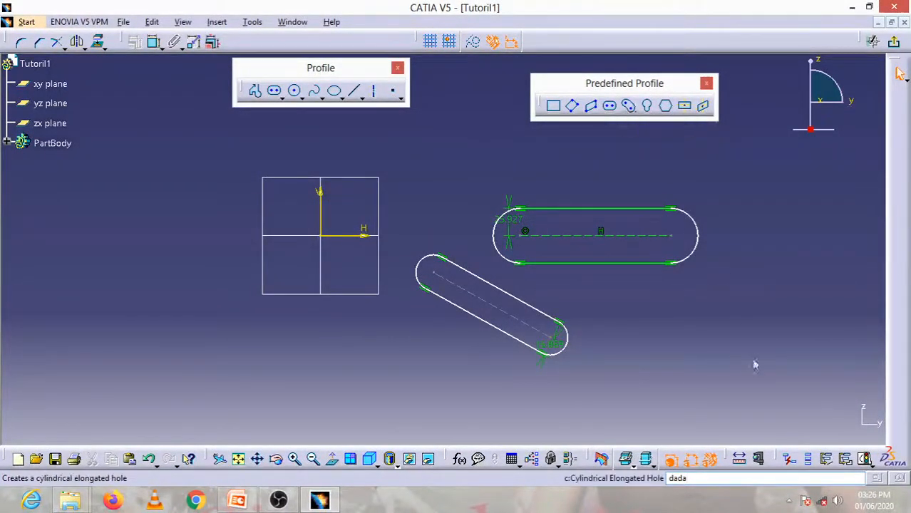
# Delete both elongated holes from the sketch.
pyautogui.moveTo(768, 408); pyautogui.dragTo(397, 170)
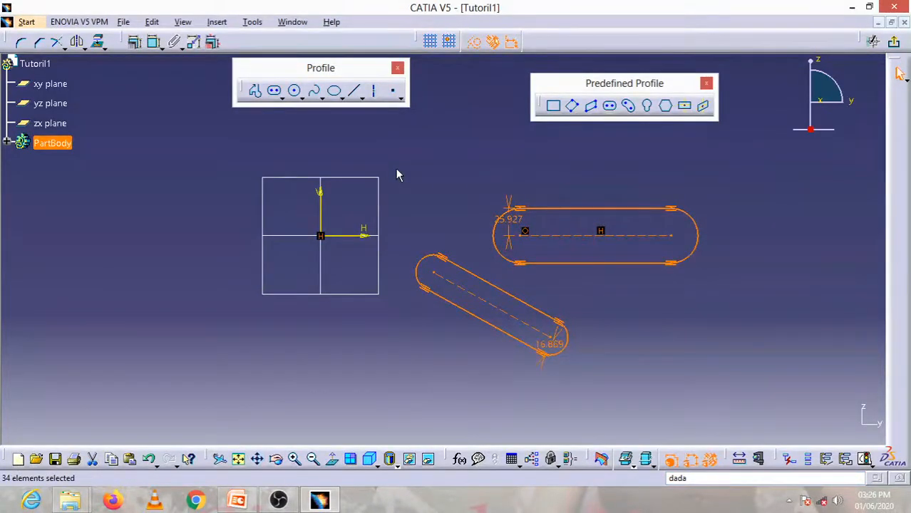
pyautogui.press('Delete')
pyautogui.write('dadada')
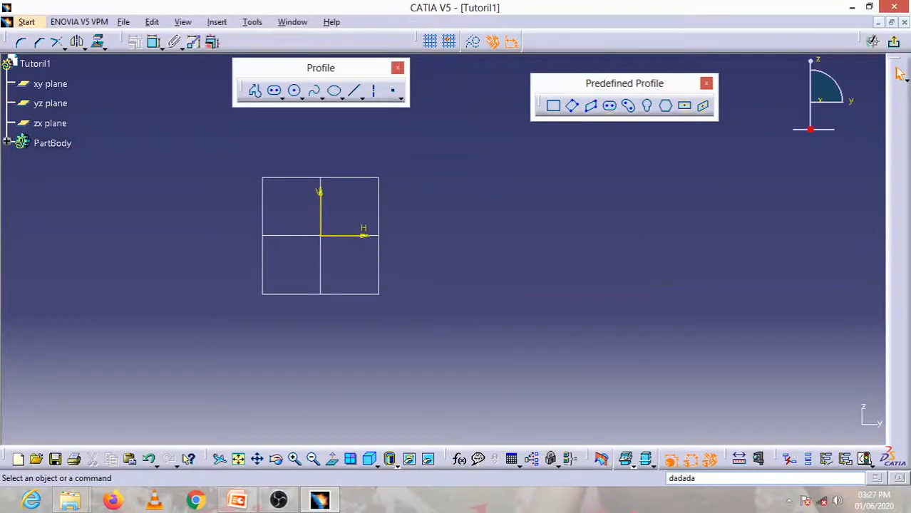
# Draw an arched Cylindrical Elongated Hole with a centre-arc radius of about 114 mm and an end radius of about 28 mm.
pyautogui.click(631, 110)
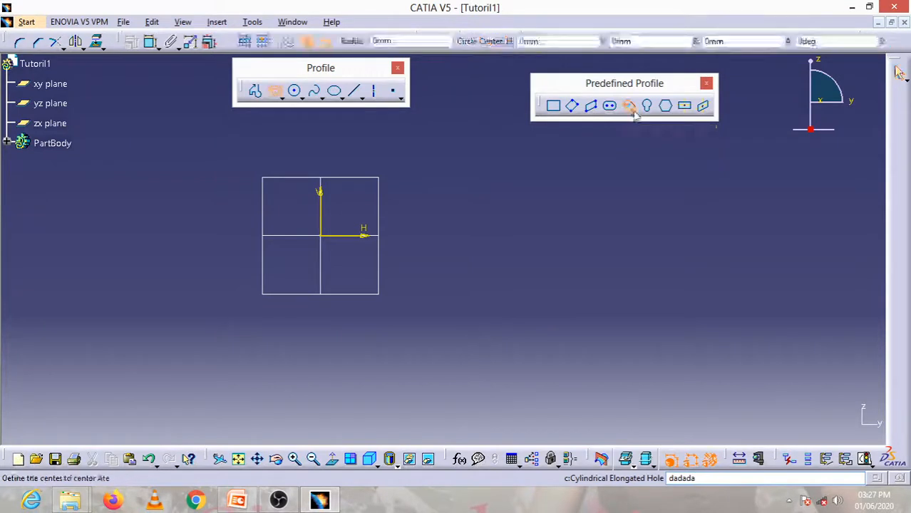
pyautogui.click(543, 326)
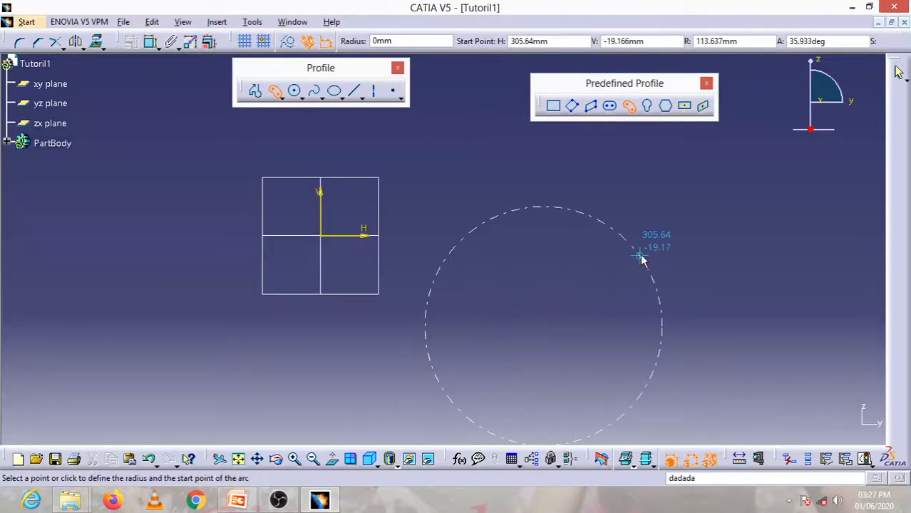
pyautogui.click(639, 256)
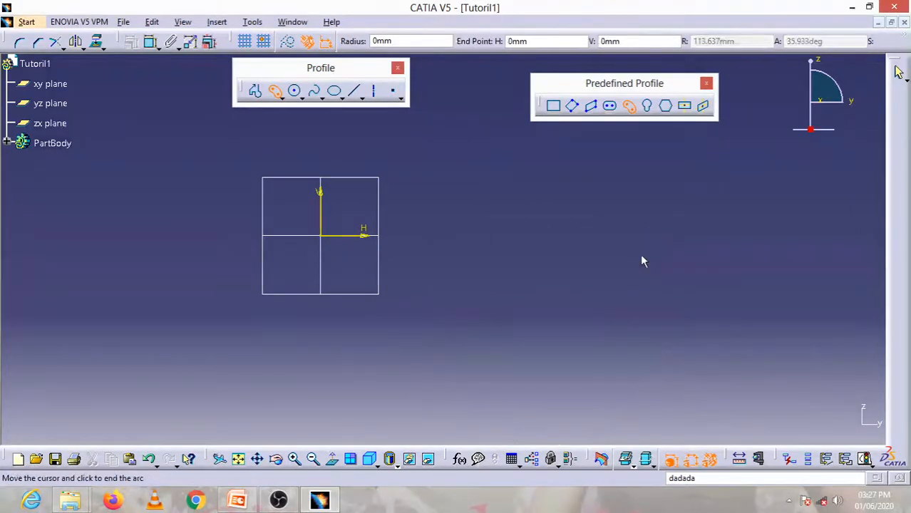
pyautogui.click(438, 273)
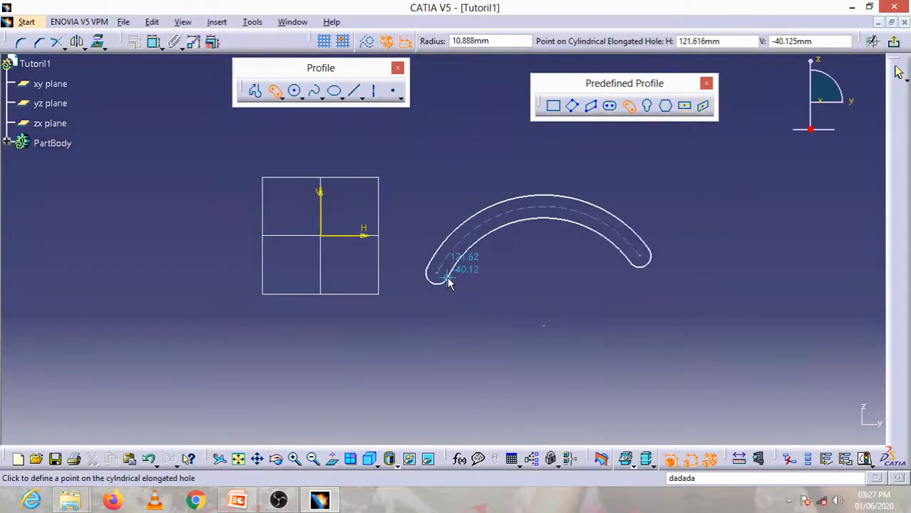
pyautogui.click(486, 263)
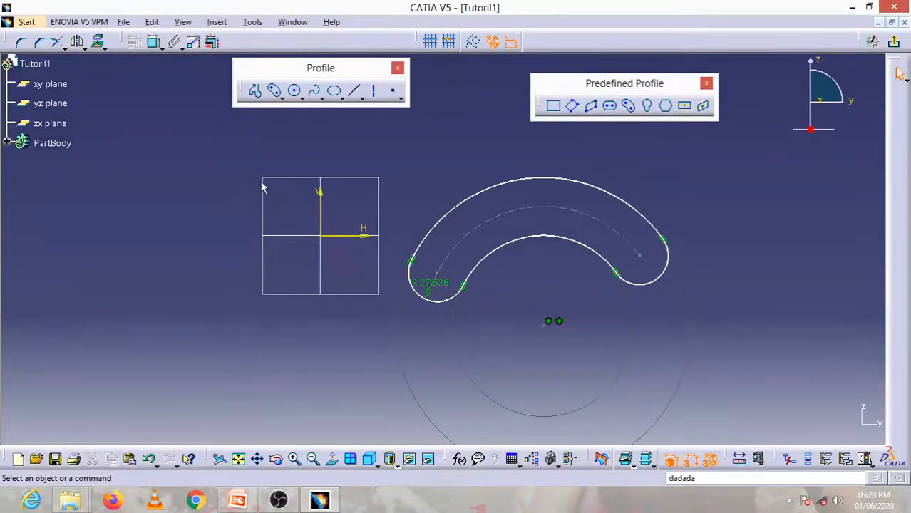
# Draw a second Cylindrical Elongated Hole to the lower left of the origin, with a centre-arc radius of about 94 mm and end radius of about 21 mm.
pyautogui.click(628, 106)
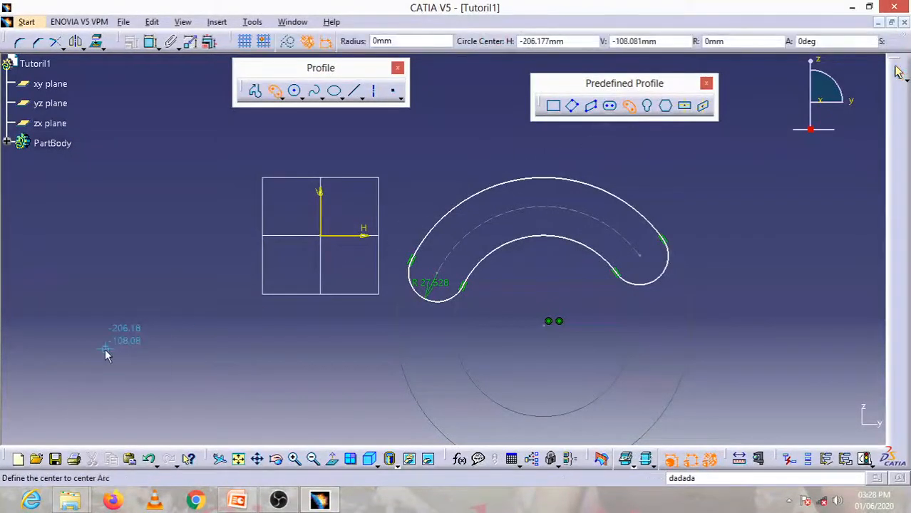
pyautogui.click(205, 347)
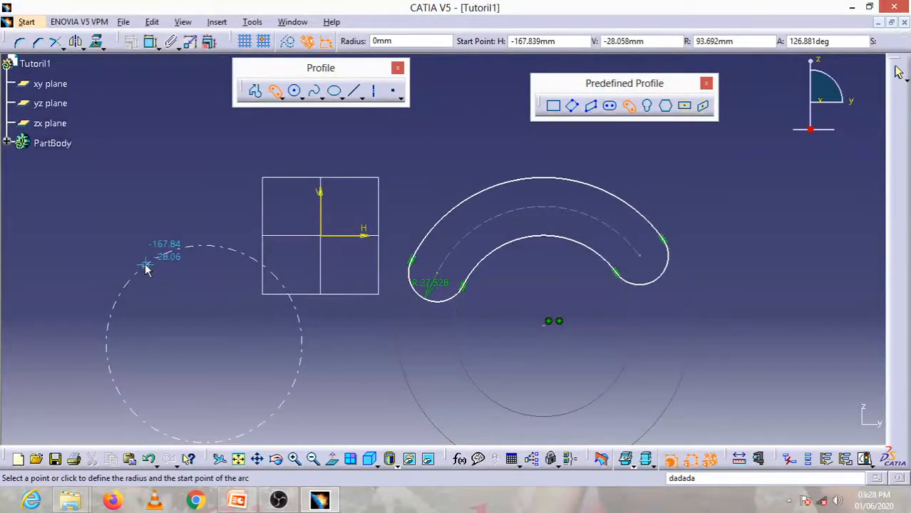
pyautogui.click(145, 268)
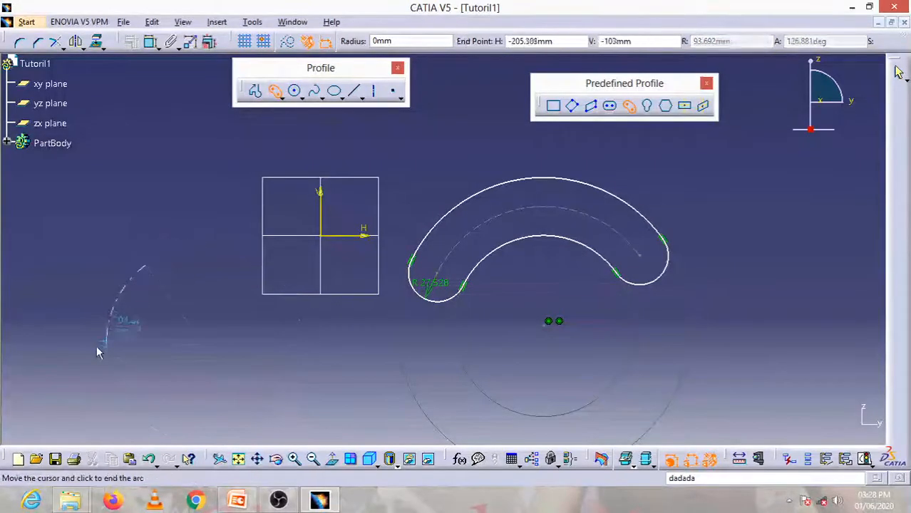
pyautogui.click(146, 413)
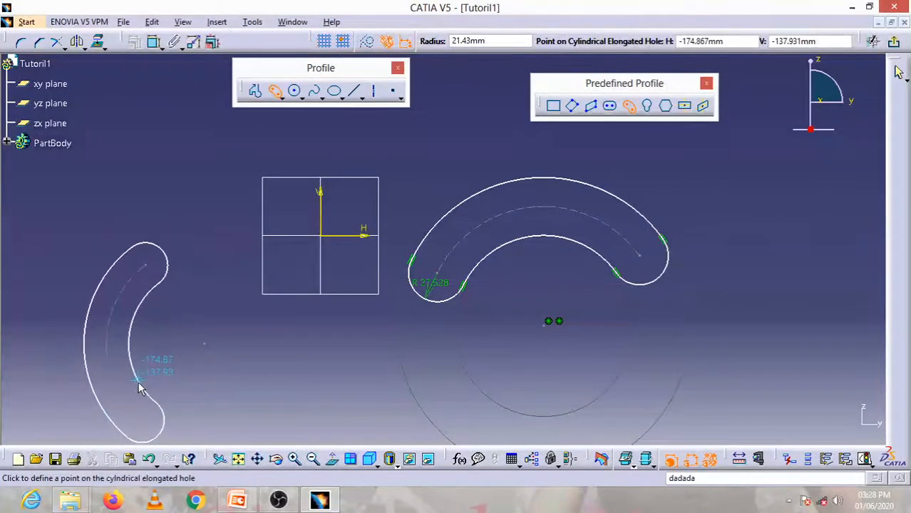
pyautogui.click(140, 389)
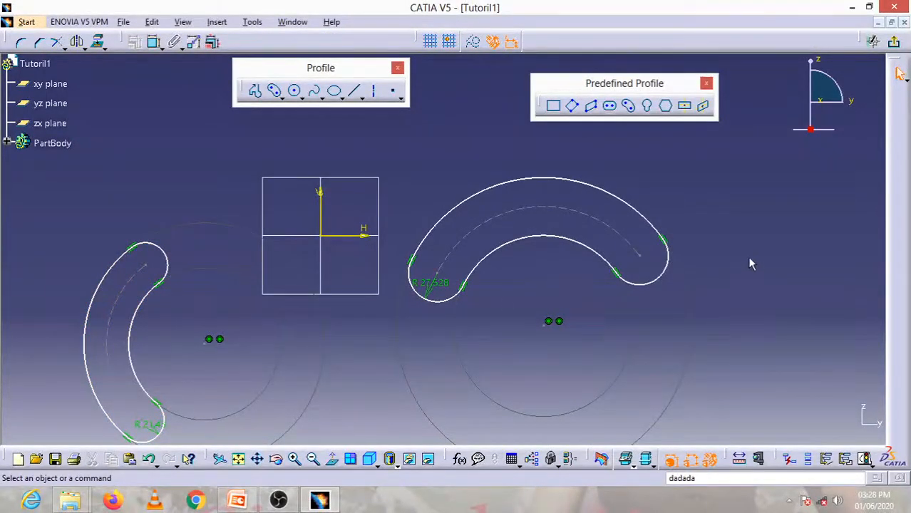
# Delete both cylindrical elongated holes from the sketch.
pyautogui.keyDown('ctrl'); pyautogui.moveTo(749, 258); pyautogui.dragTo(743, 335, button='middle'); pyautogui.keyUp('ctrl')
pyautogui.moveTo(688, 398); pyautogui.dragTo(216, 200)
pyautogui.press('Delete')
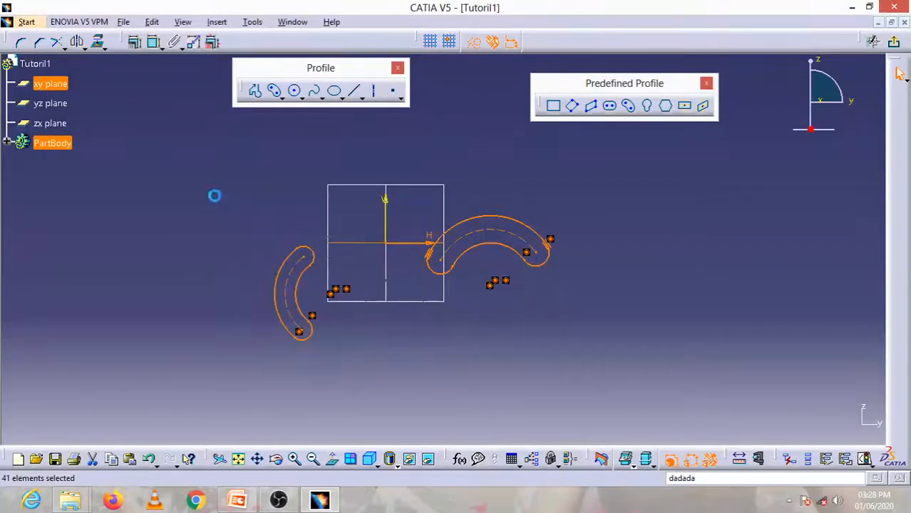
# Draw an upright Keyhole Profile with its large circle centred at about H 482 mm, V -85 mm and a large radius of about 56 mm.
pyautogui.click(647, 107)
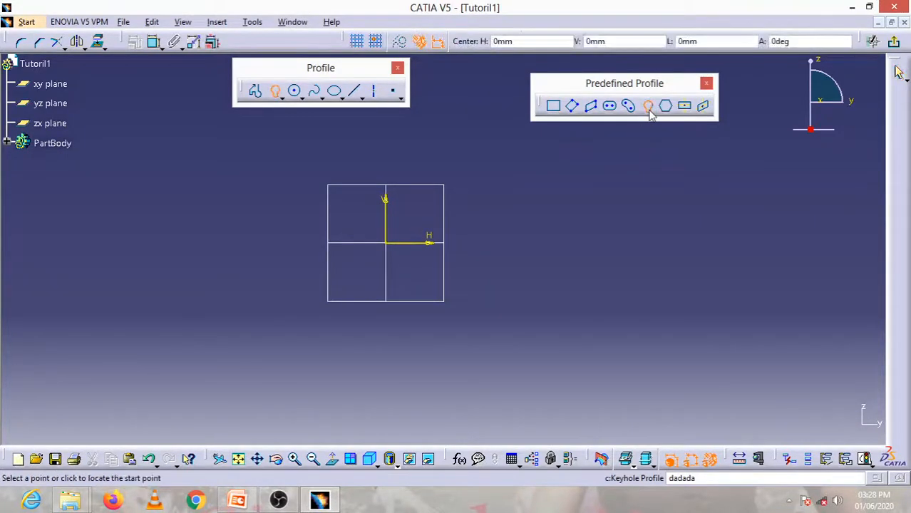
pyautogui.click(623, 286)
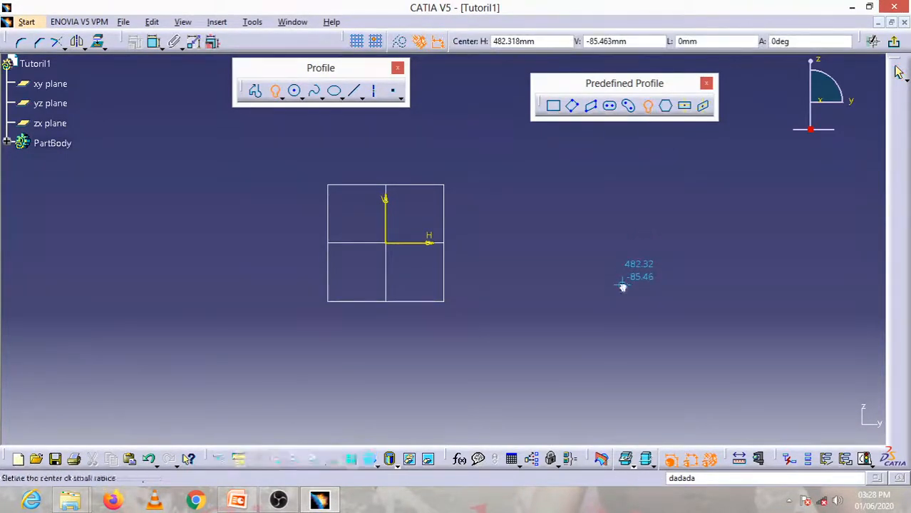
pyautogui.click(623, 217)
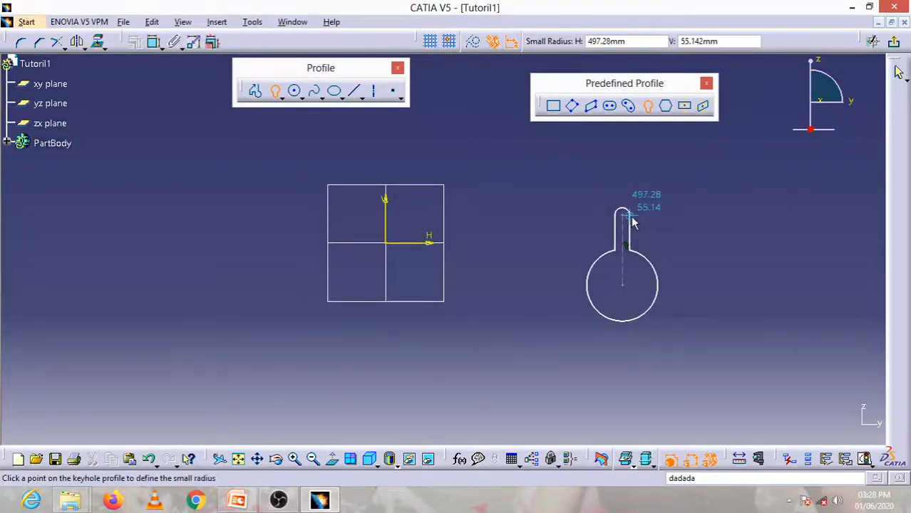
pyautogui.click(635, 222)
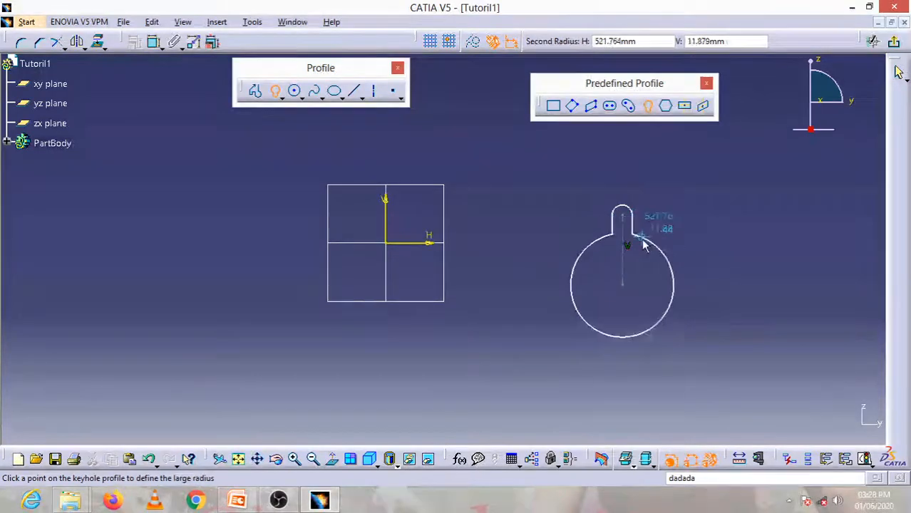
pyautogui.click(645, 277)
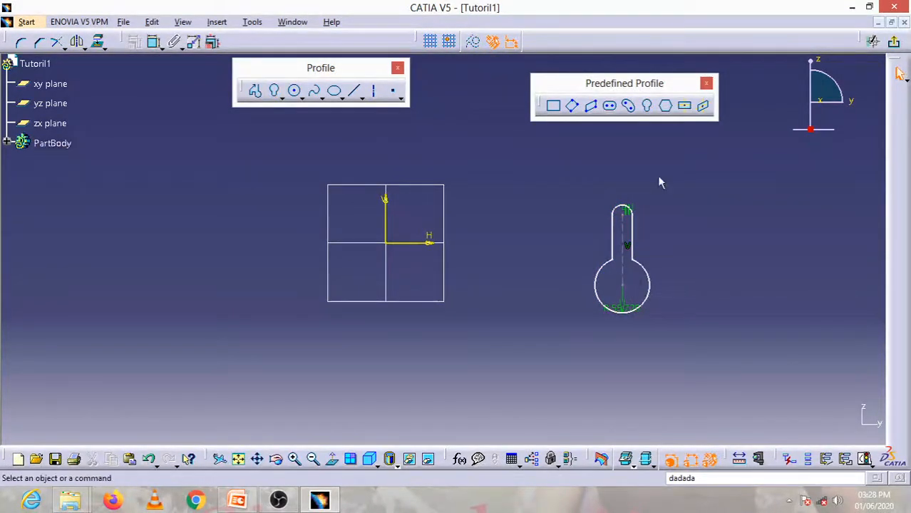
# Draw an inverted Keyhole Profile with its large circle centred at about H 739 mm, V 81 mm and the narrow end pointing down.
pyautogui.click(647, 105)
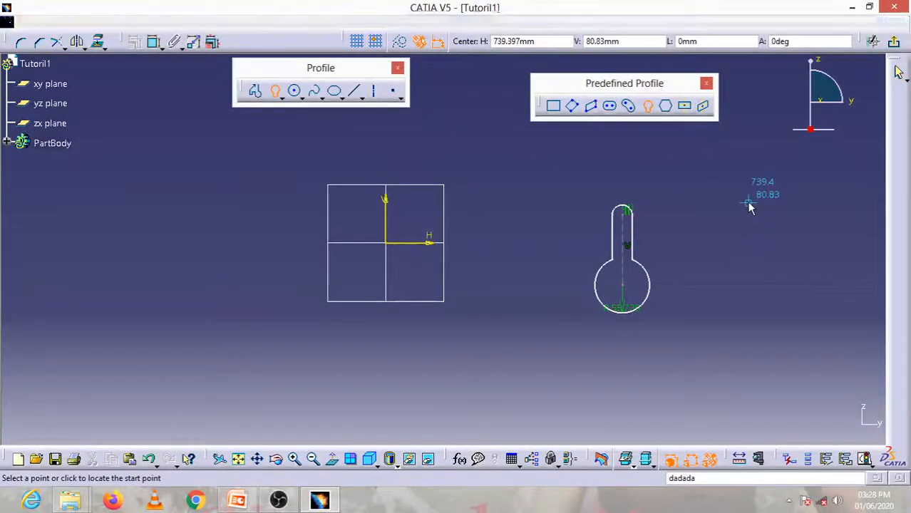
pyautogui.click(748, 206)
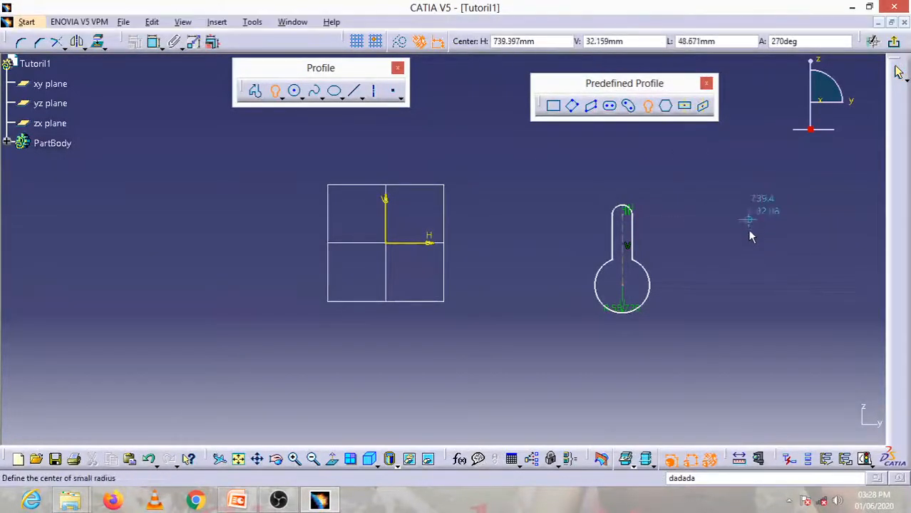
pyautogui.click(754, 272)
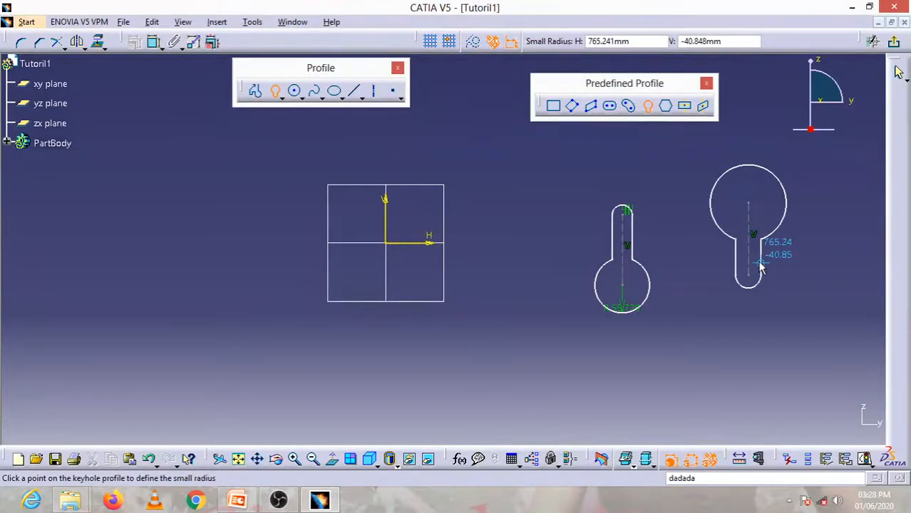
pyautogui.click(761, 267)
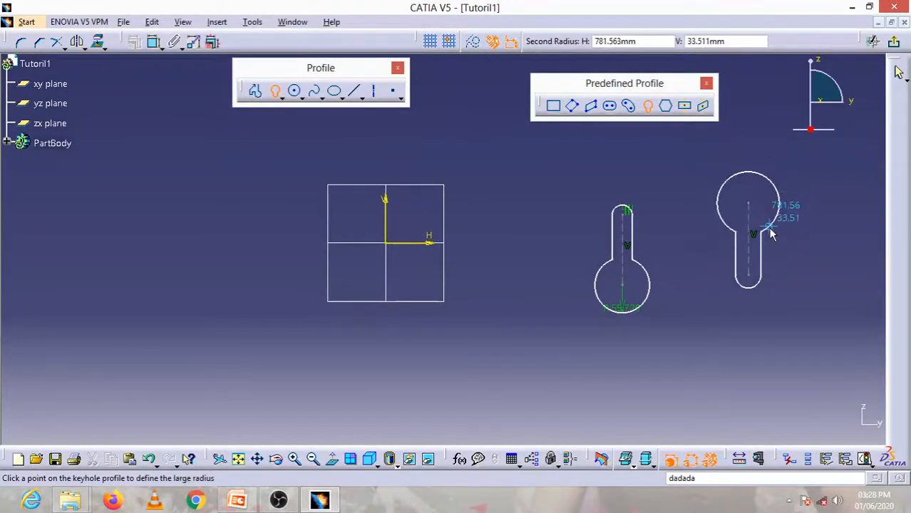
pyautogui.click(771, 233)
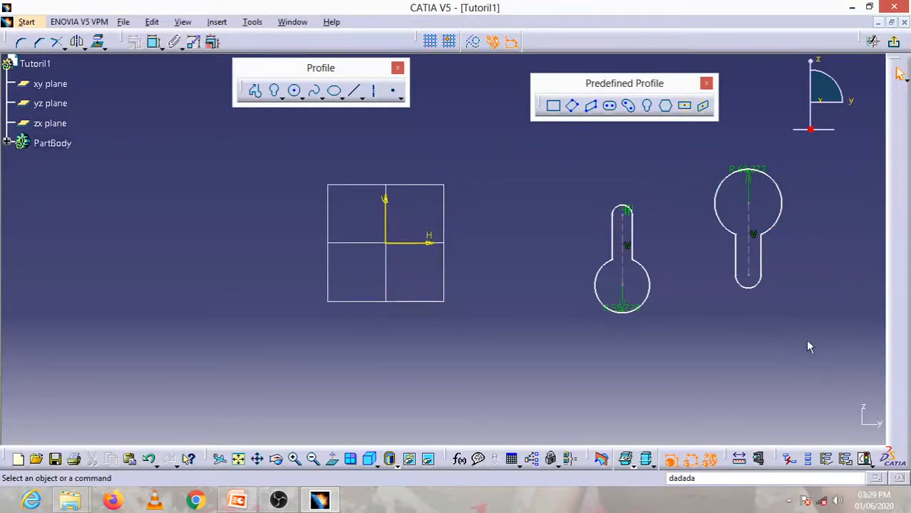
# Draw a slanted Keyhole Profile below the origin, centred at about H 100 mm, V -250 mm, with the narrow end pointing up to the right.
pyautogui.click(646, 105)
pyautogui.click(463, 349)
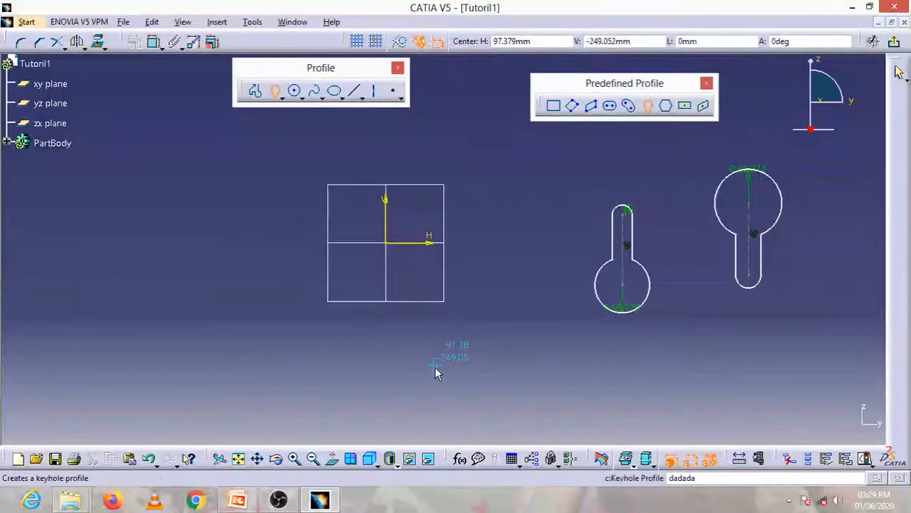
pyautogui.click(495, 311)
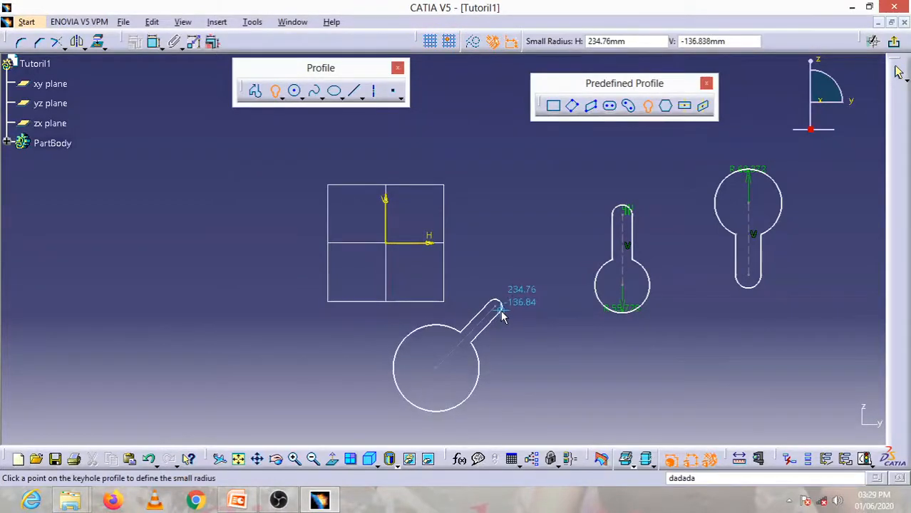
pyautogui.click(504, 313)
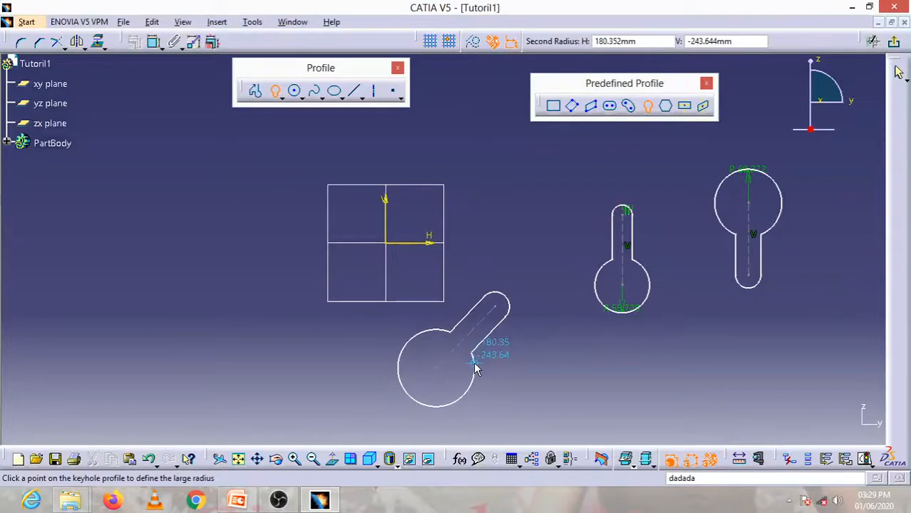
pyautogui.click(475, 365)
pyautogui.click(602, 394)
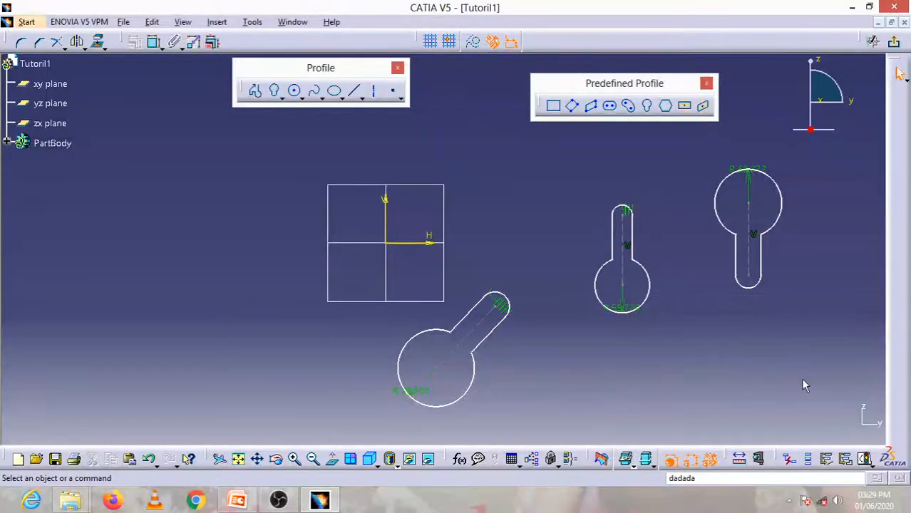
# Delete all three keyhole profiles from the sketch.
pyautogui.moveTo(835, 414)
pyautogui.mouseDown()
pyautogui.moveTo(518, 193)
pyautogui.moveTo(364, 141)
pyautogui.mouseUp()
pyautogui.press('Delete')
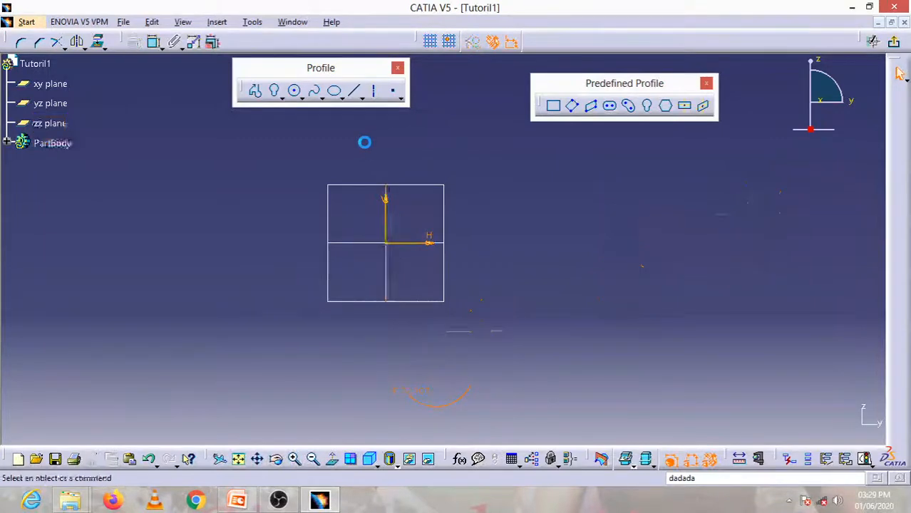
# Draw a Hexagon of about 420 mm across flats to the lower right of the origin, with two sides vertical.
pyautogui.click(666, 106)
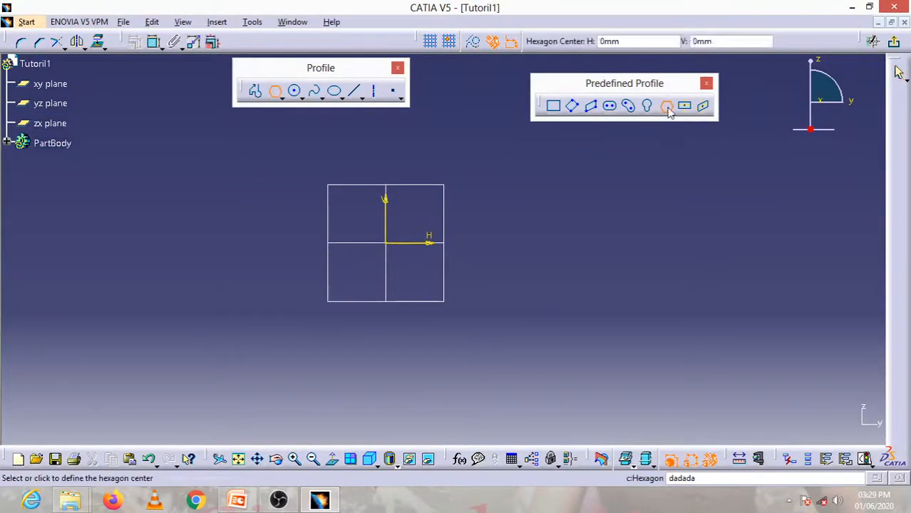
pyautogui.click(560, 294)
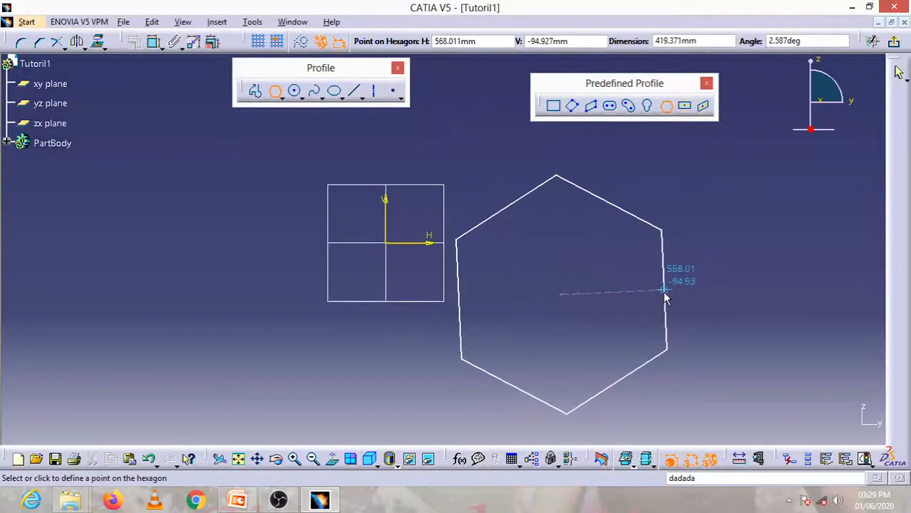
pyautogui.click(664, 296)
pyautogui.click(750, 276)
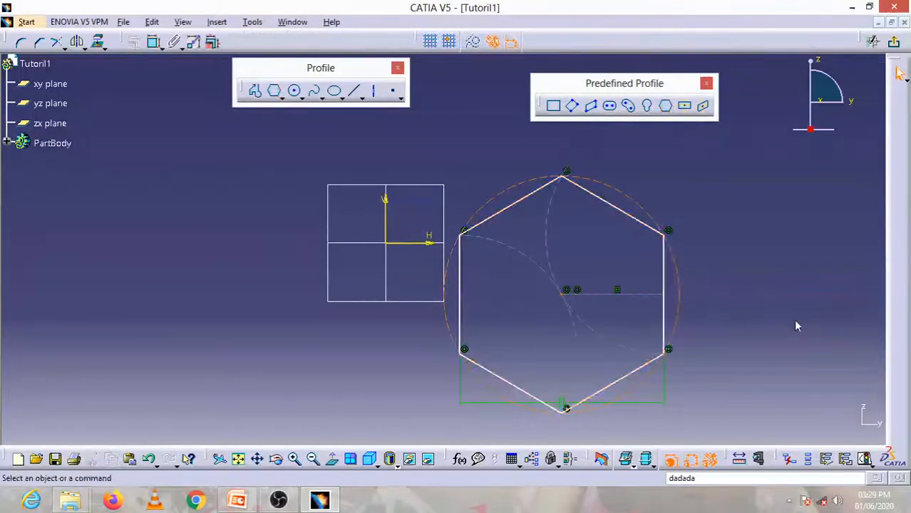
# Delete the hexagon together with its construction geometry and constraints.
pyautogui.moveTo(765, 332); pyautogui.dragTo(770, 365, button='middle')
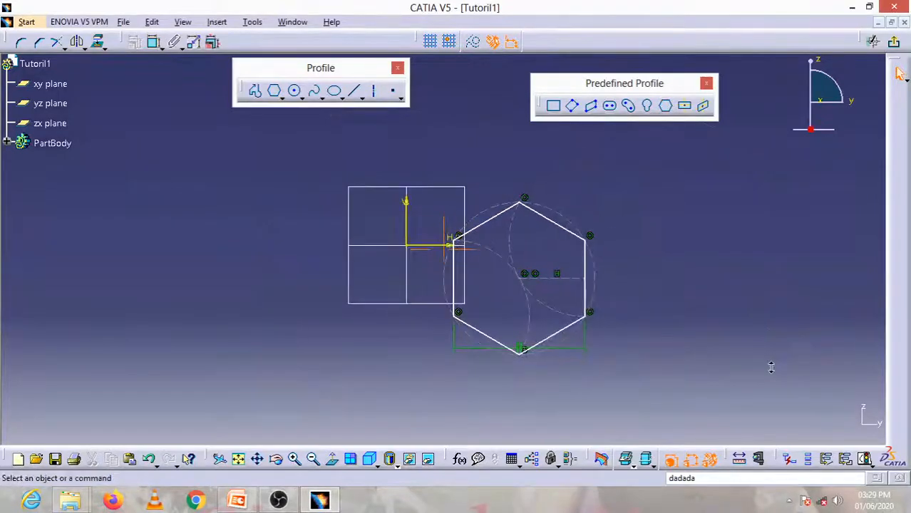
pyautogui.moveTo(670, 405)
pyautogui.mouseDown()
pyautogui.moveTo(627, 319)
pyautogui.moveTo(441, 156)
pyautogui.mouseUp()
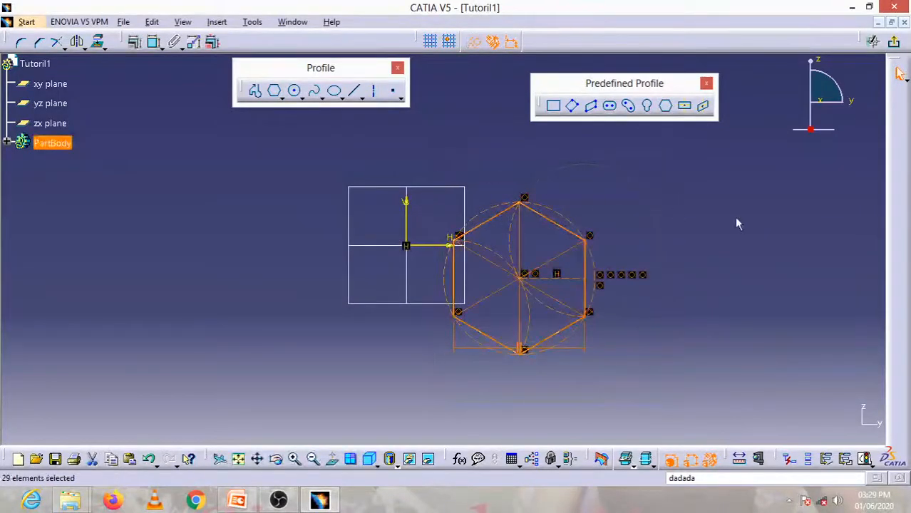
pyautogui.press('Delete')
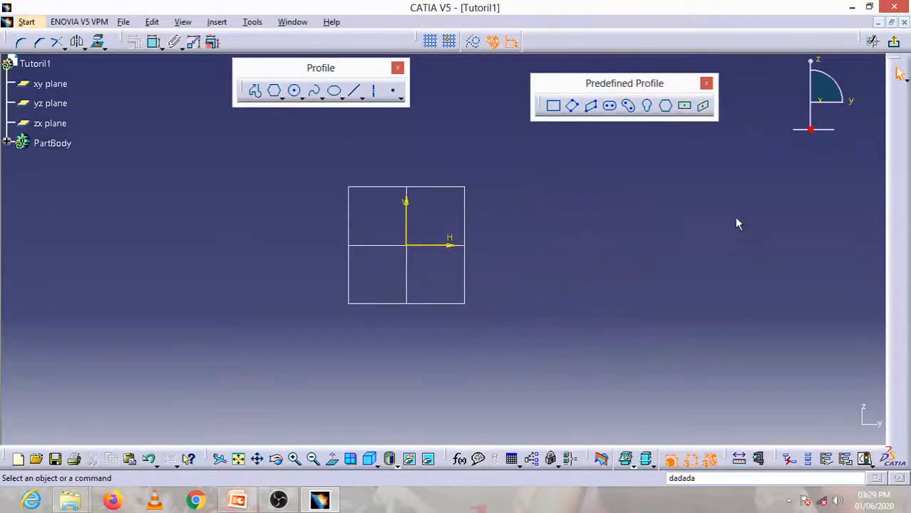
# Draw a Centered Rectangle about 526 mm wide and 405 mm high to the right of the origin.
pyautogui.click(686, 108)
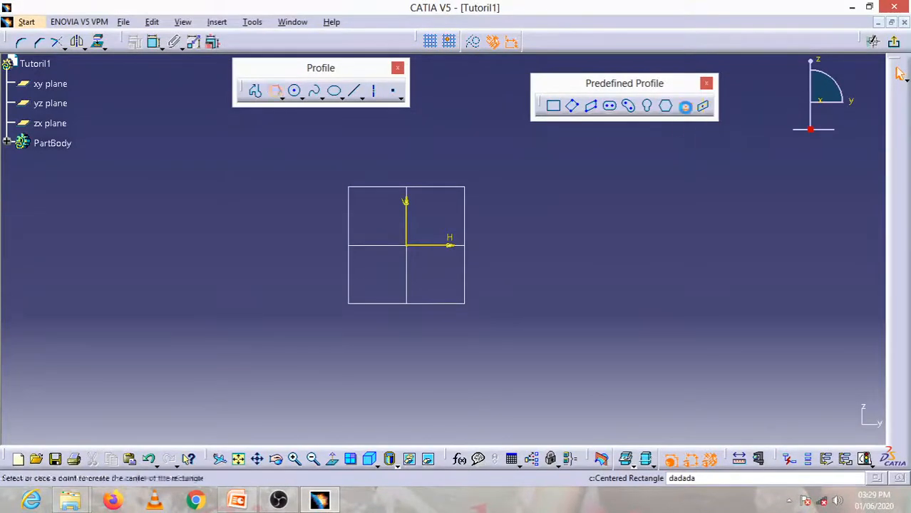
pyautogui.click(651, 272)
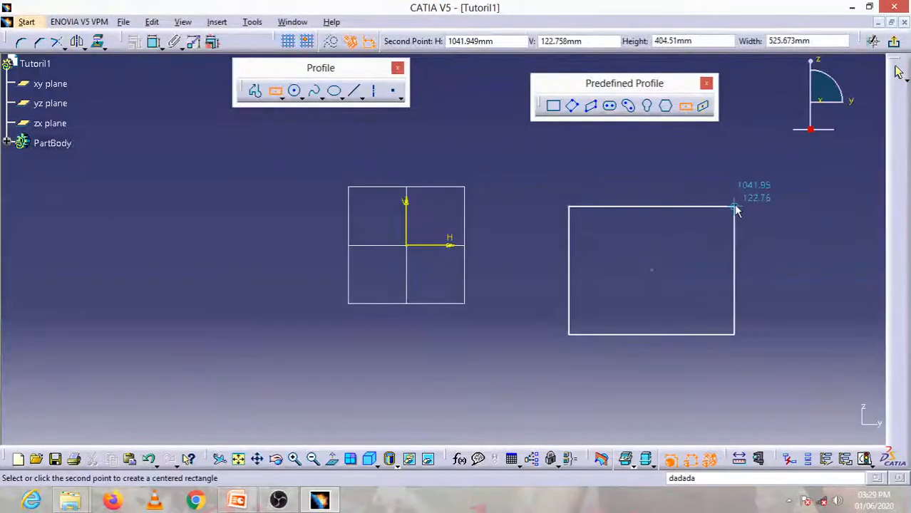
pyautogui.click(735, 207)
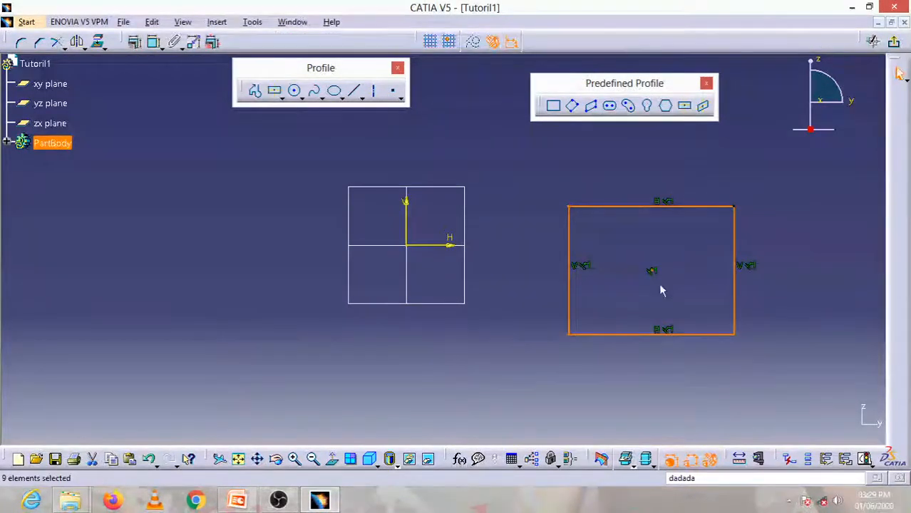
pyautogui.click(752, 204)
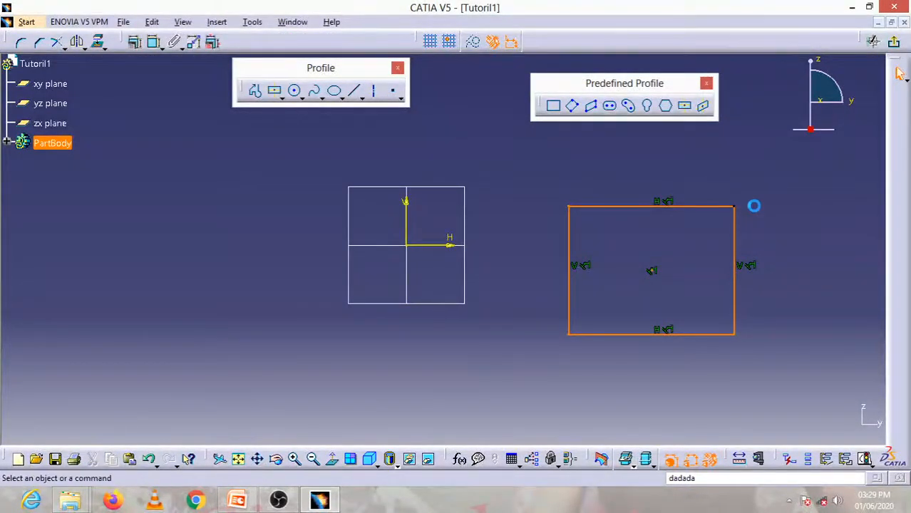
# Draw a second Centered Rectangle about 479 mm wide and 354 mm high directly below the origin.
pyautogui.click(685, 106)
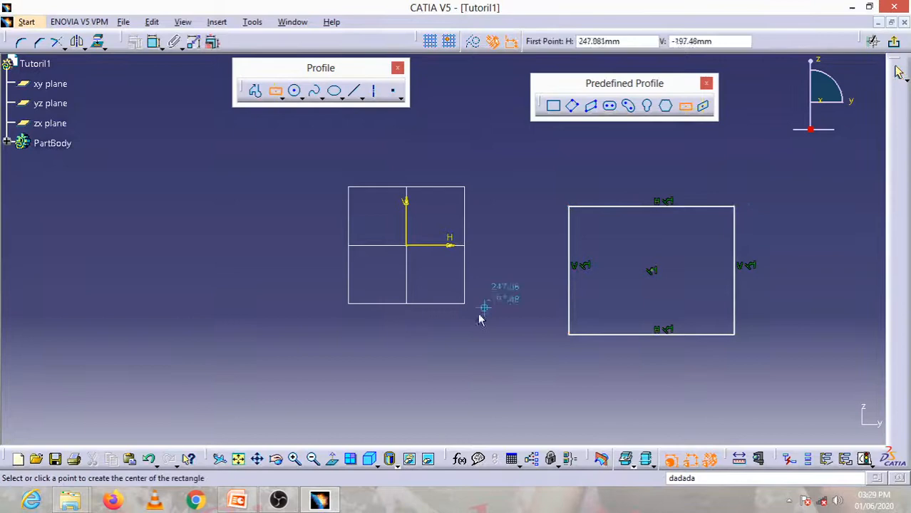
pyautogui.click(400, 382)
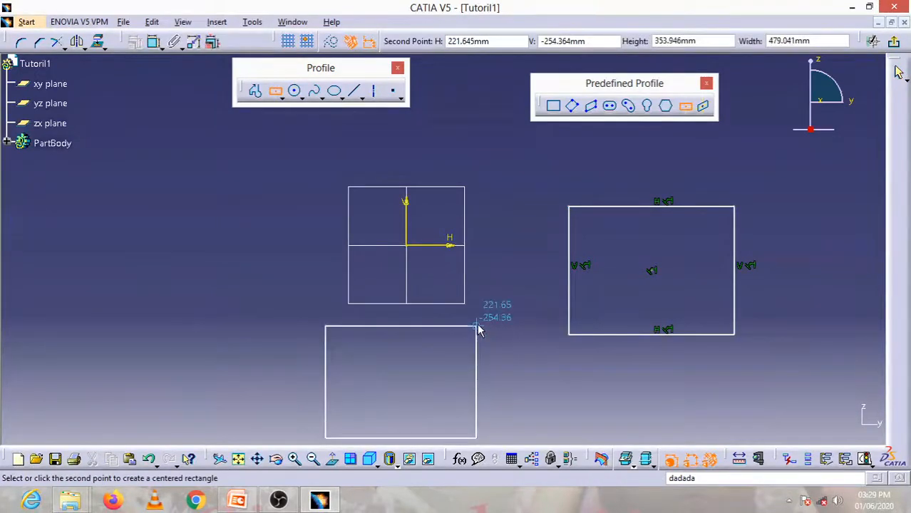
pyautogui.click(476, 326)
pyautogui.click(543, 318)
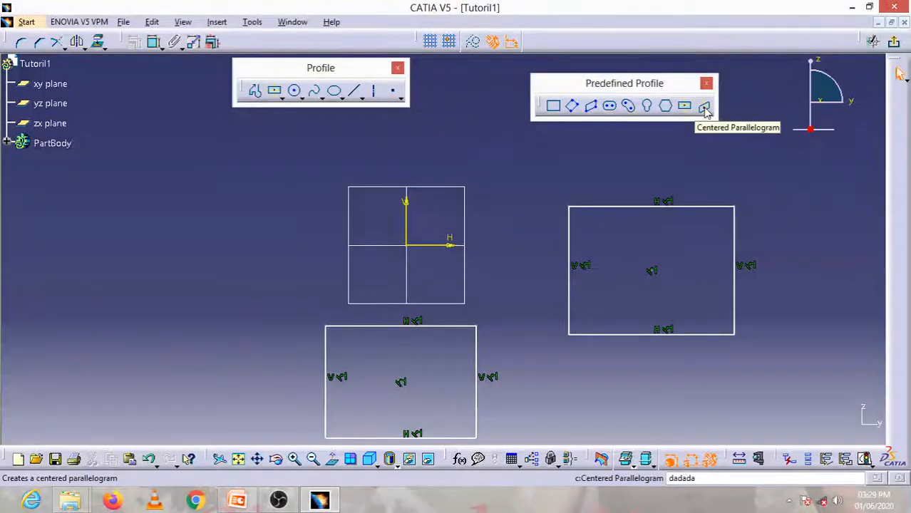
# Draw two crossing axes to the left of the origin, one steeply inclined and one nearly horizontal.
pyautogui.click(373, 91)
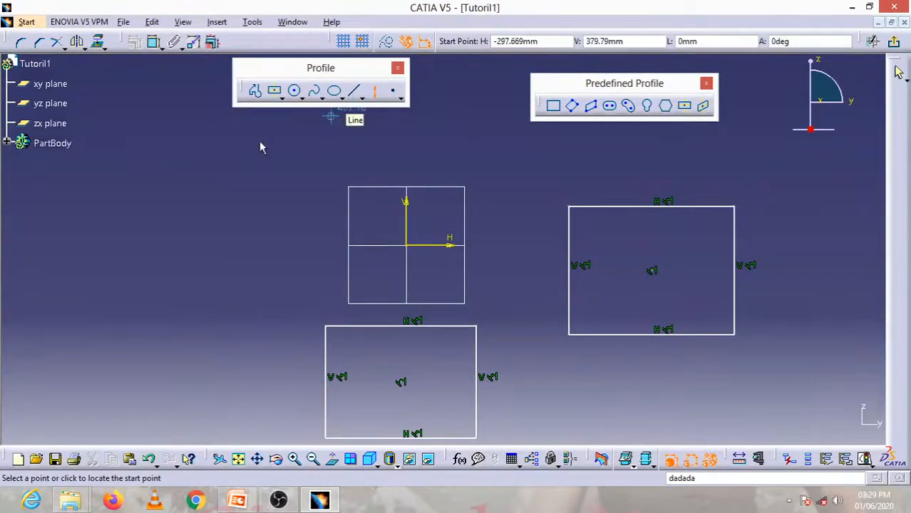
pyautogui.click(171, 149)
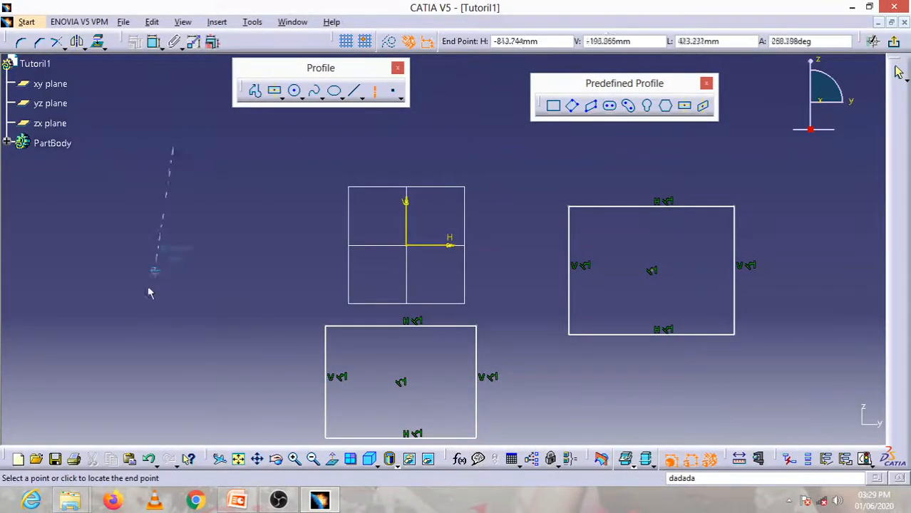
pyautogui.click(103, 354)
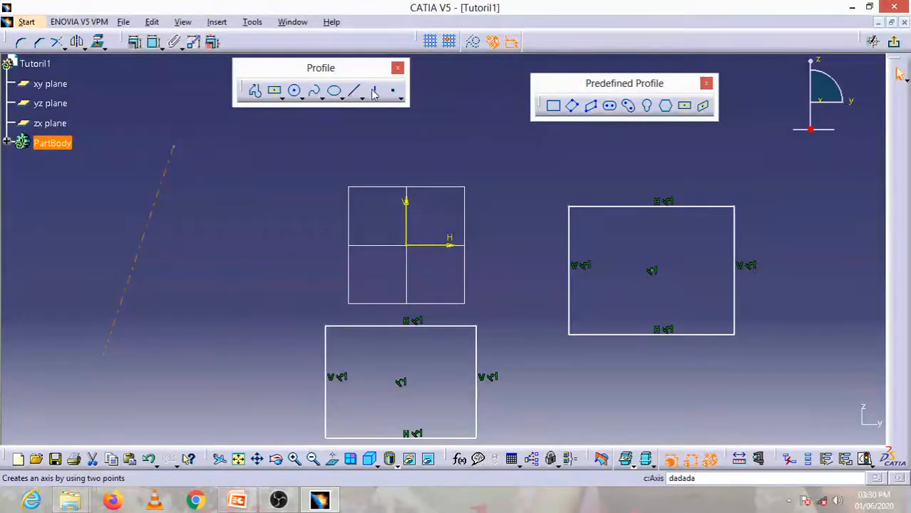
pyautogui.click(373, 91)
pyautogui.click(53, 215)
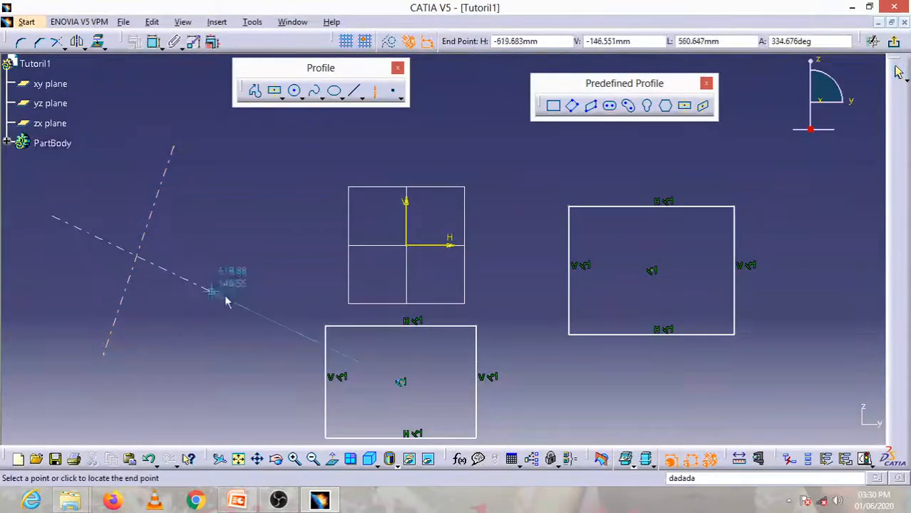
pyautogui.click(288, 233)
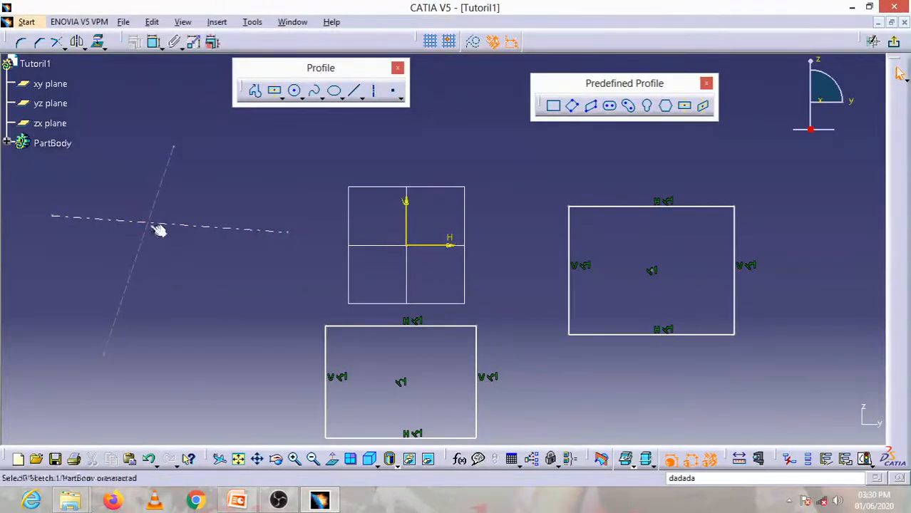
# Draw a Centered Parallelogram on the two crossing axes, using them as its reference lines.
pyautogui.click(705, 107)
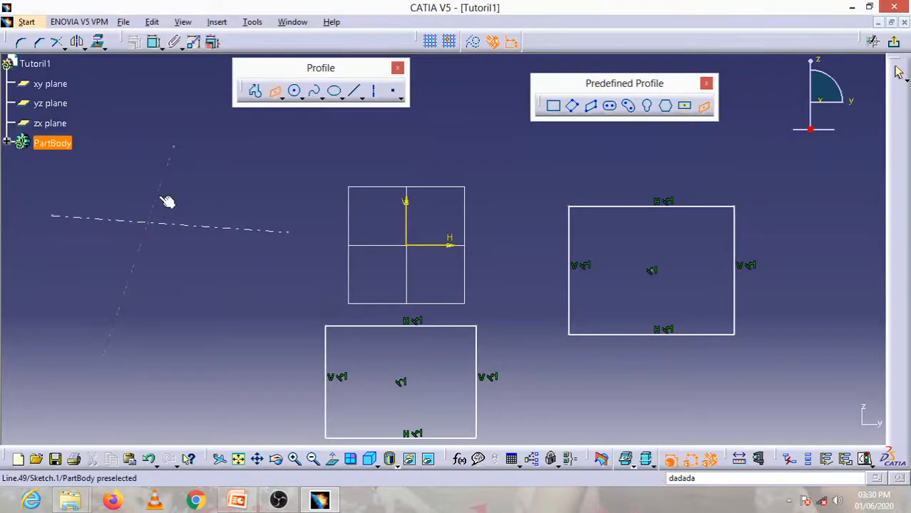
pyautogui.click(166, 188)
pyautogui.click(204, 230)
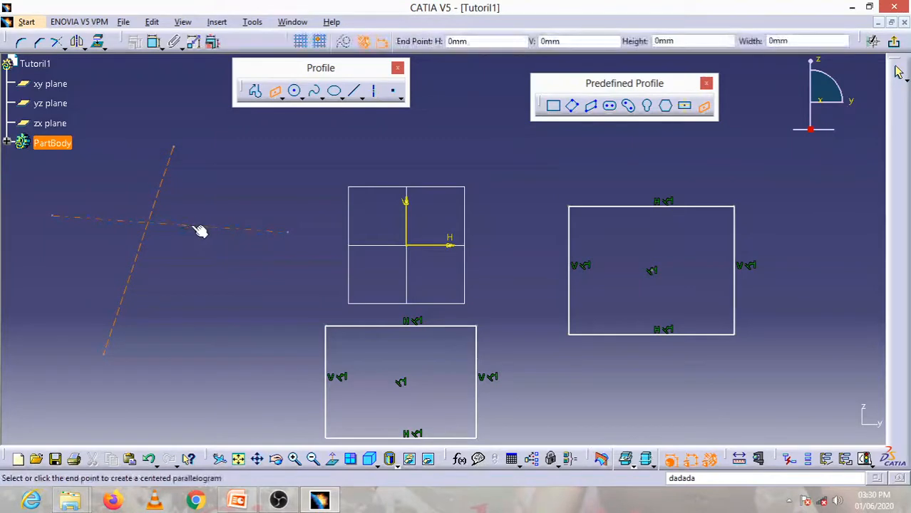
pyautogui.click(217, 186)
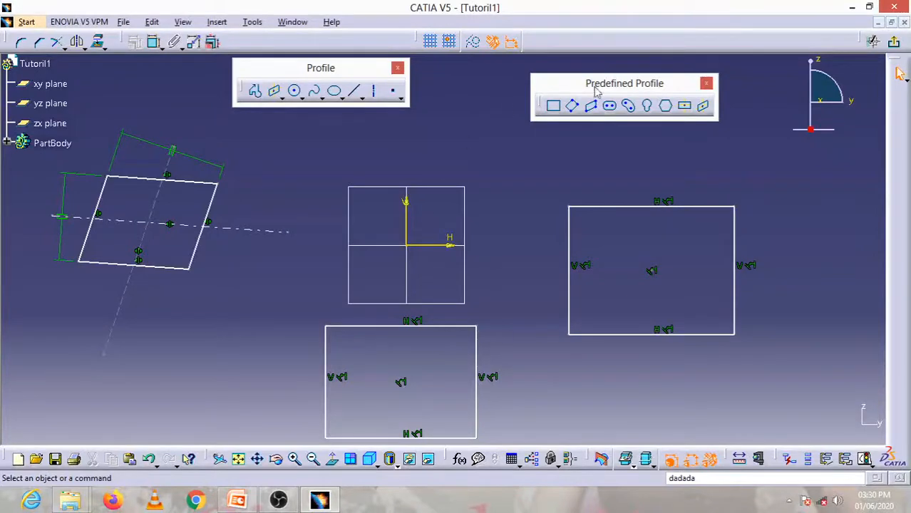
# Put away the predefined profile tools and delete the rectangles, the parallelogram and the axes together with their constraints.
pyautogui.click(705, 86)
pyautogui.moveTo(540, 146); pyautogui.dragTo(616, 362, button='middle')
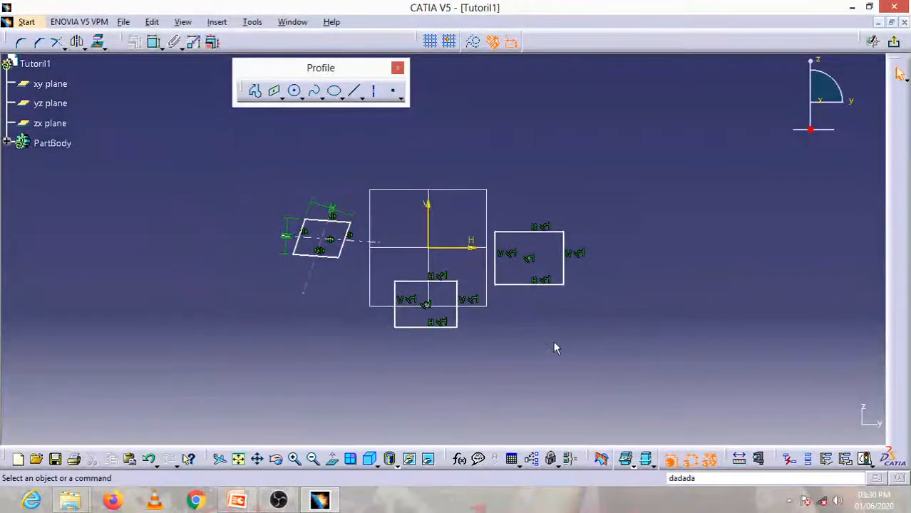
pyautogui.moveTo(627, 357)
pyautogui.mouseDown()
pyautogui.moveTo(488, 240)
pyautogui.moveTo(259, 149)
pyautogui.mouseUp()
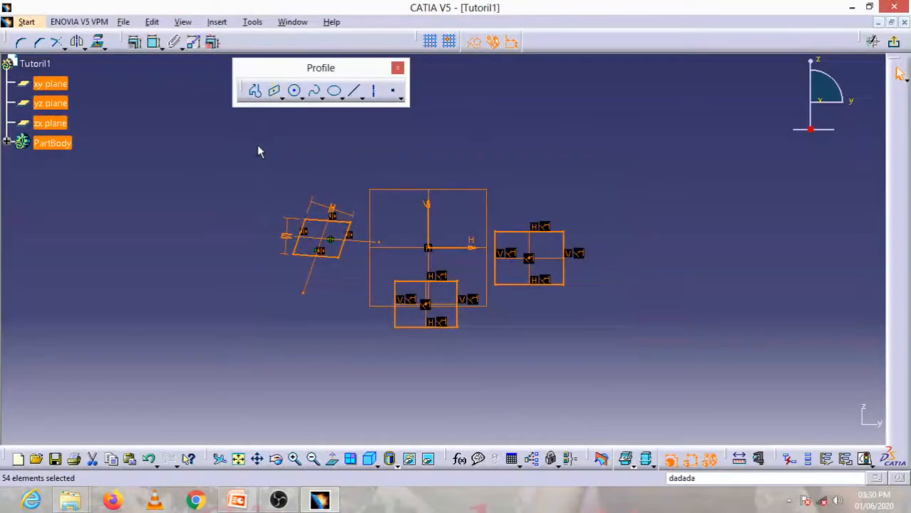
pyautogui.press('Delete')
pyautogui.moveTo(612, 250); pyautogui.dragTo(385, 248, button='middle')
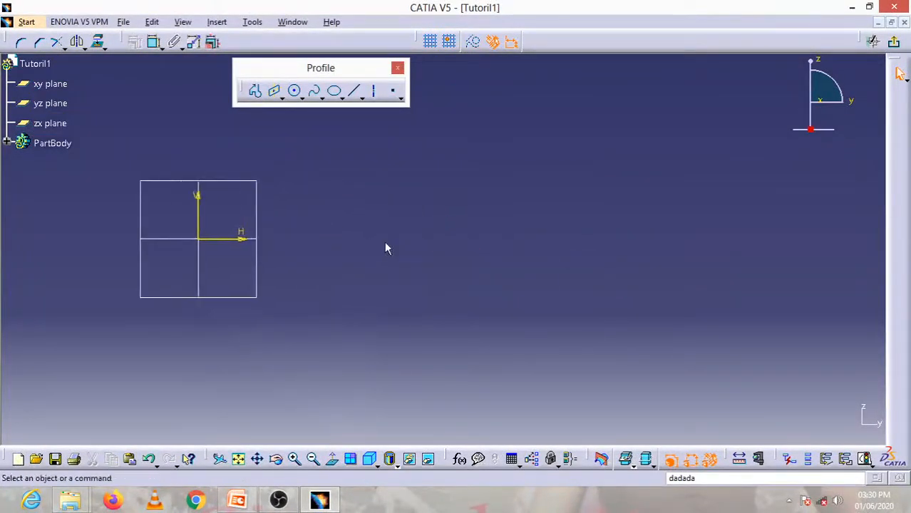
# Detach the set of circle tools so that it floats separately from the other profile tools.
pyautogui.click(302, 98)
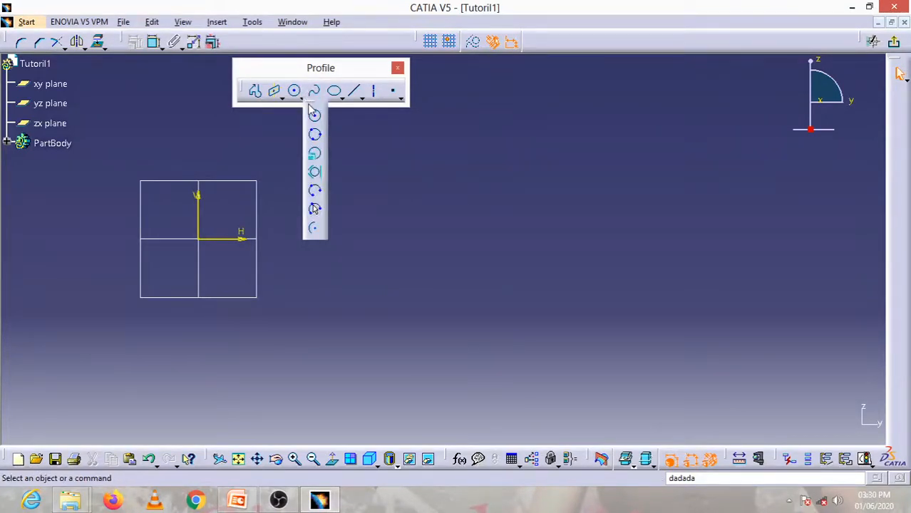
pyautogui.moveTo(312, 110); pyautogui.dragTo(601, 127)
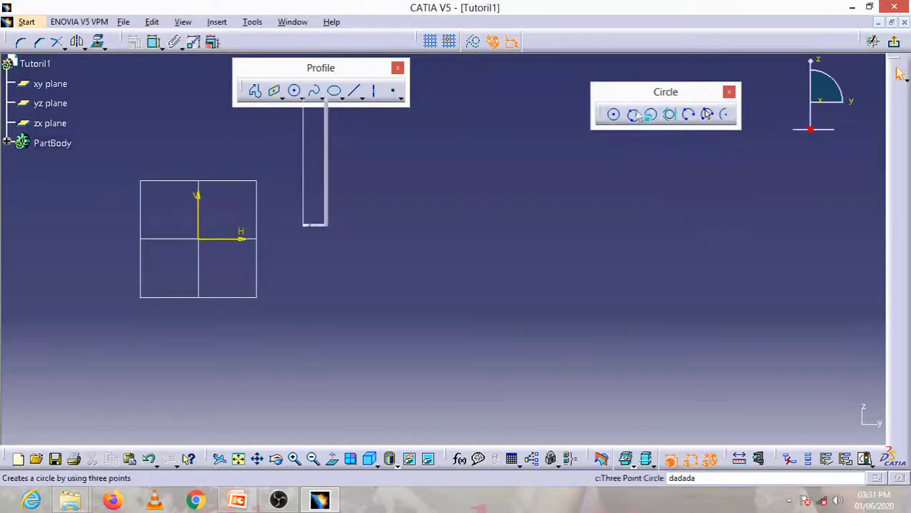
pyautogui.moveTo(460, 233)
pyautogui.mouseDown(button='middle')
pyautogui.moveTo(463, 250)
pyautogui.moveTo(471, 223)
pyautogui.mouseUp(button='middle')
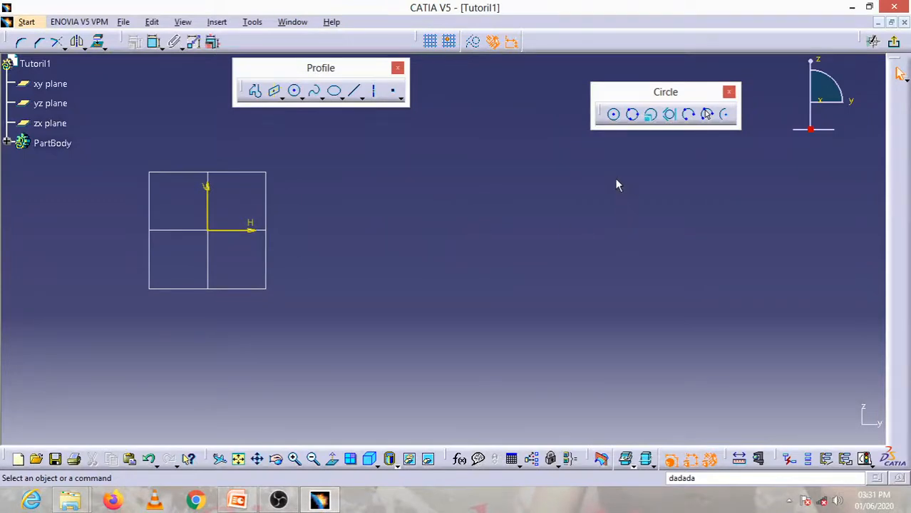
# Draw two centre-point circles to the right of the origin, the first about 850 mm in radius and the second about 390 mm.
pyautogui.click(615, 116)
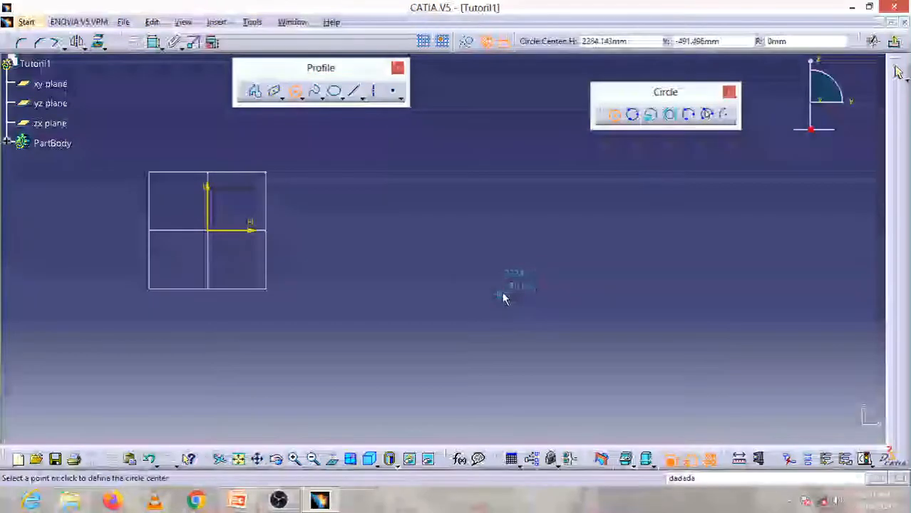
pyautogui.click(503, 292)
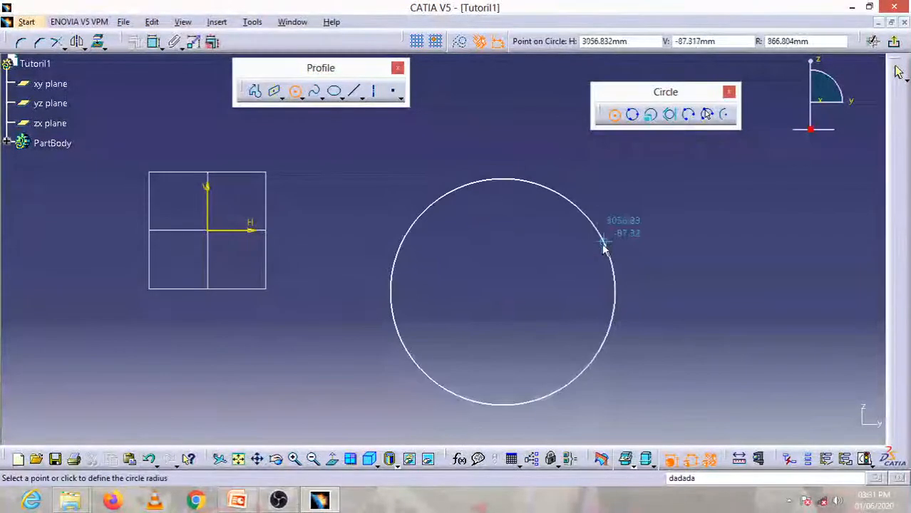
pyautogui.click(603, 236)
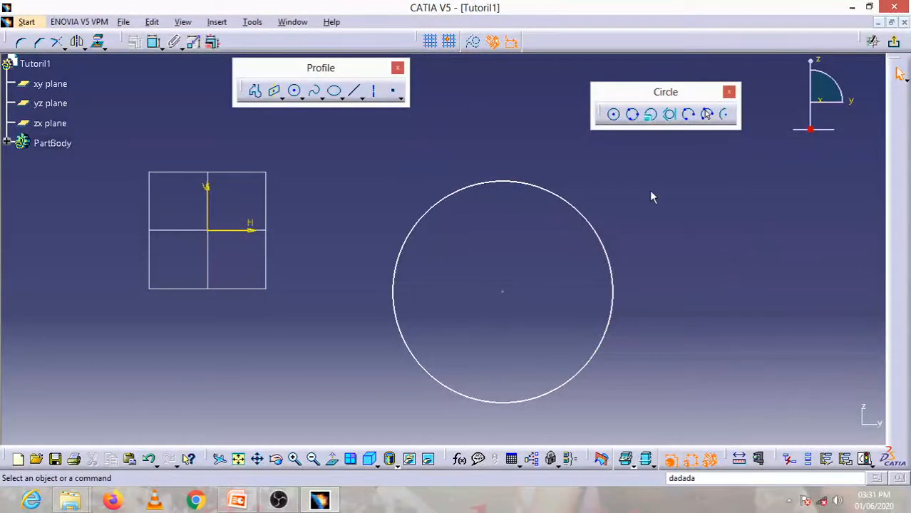
pyautogui.click(613, 115)
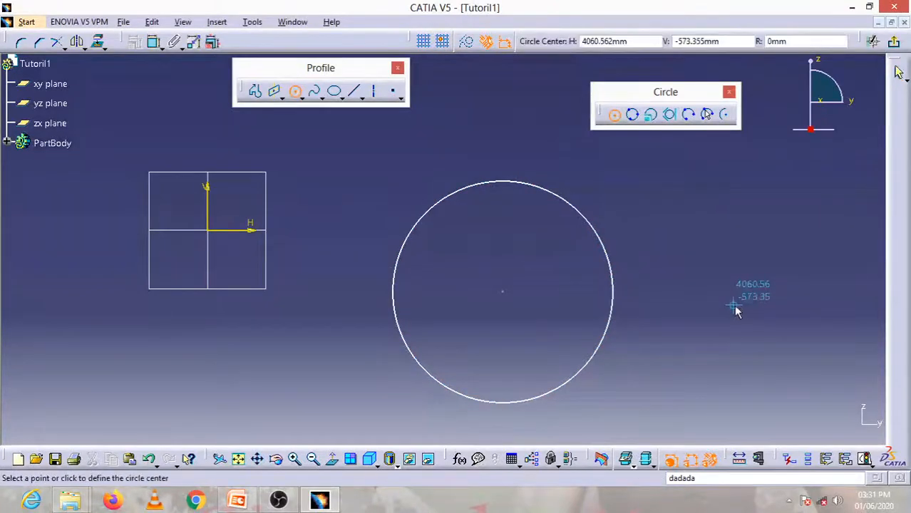
pyautogui.click(704, 297)
pyautogui.click(752, 276)
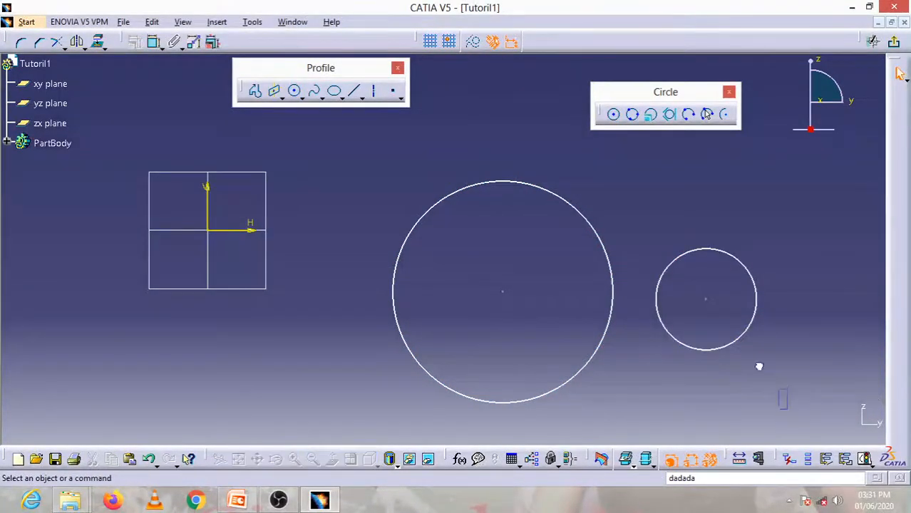
# Delete both centre-point circles together with their centre points.
pyautogui.moveTo(759, 366); pyautogui.dragTo(348, 190)
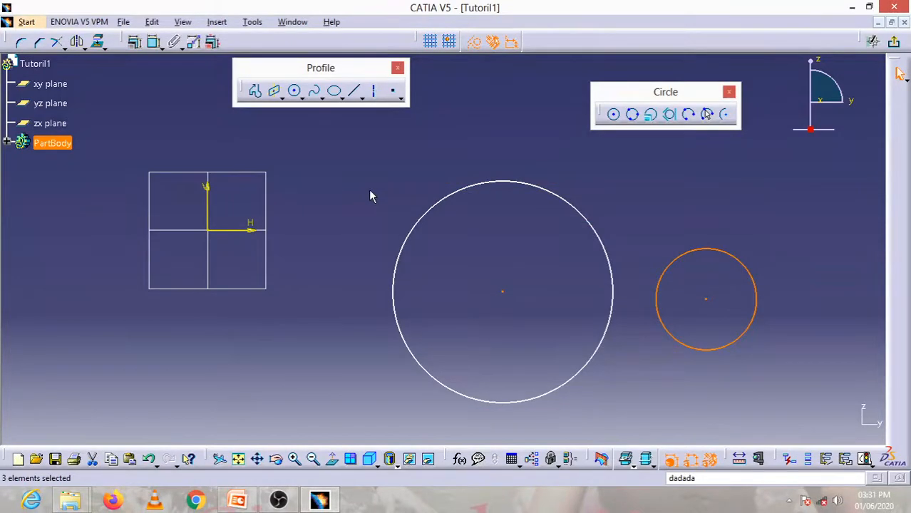
pyautogui.press('Delete')
pyautogui.moveTo(673, 423); pyautogui.dragTo(366, 162)
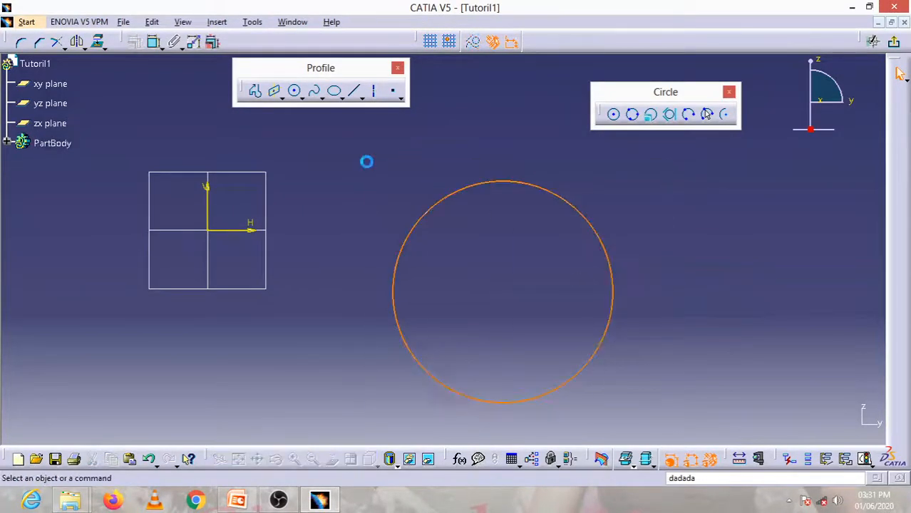
pyautogui.press('Delete')
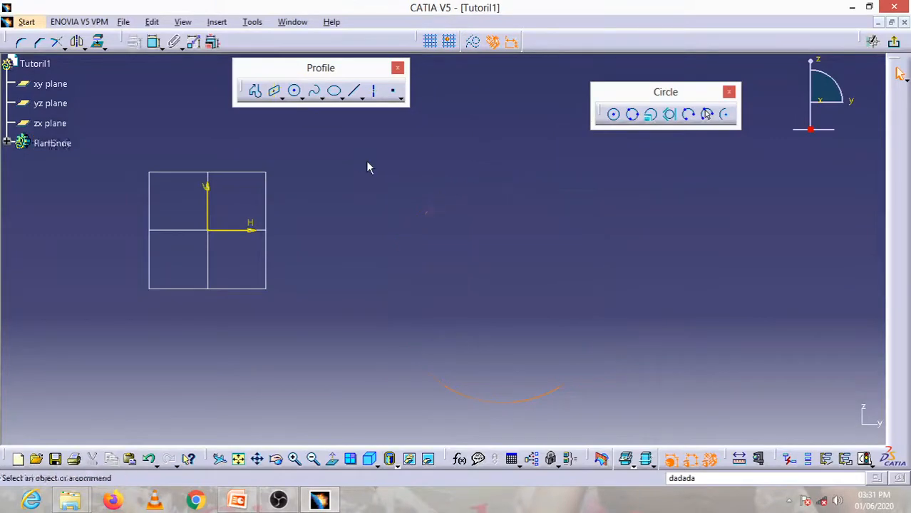
# Draw two Three Point Circles to the right of the origin, one about 514 mm in radius and a smaller one about 274 mm.
pyautogui.click(632, 115)
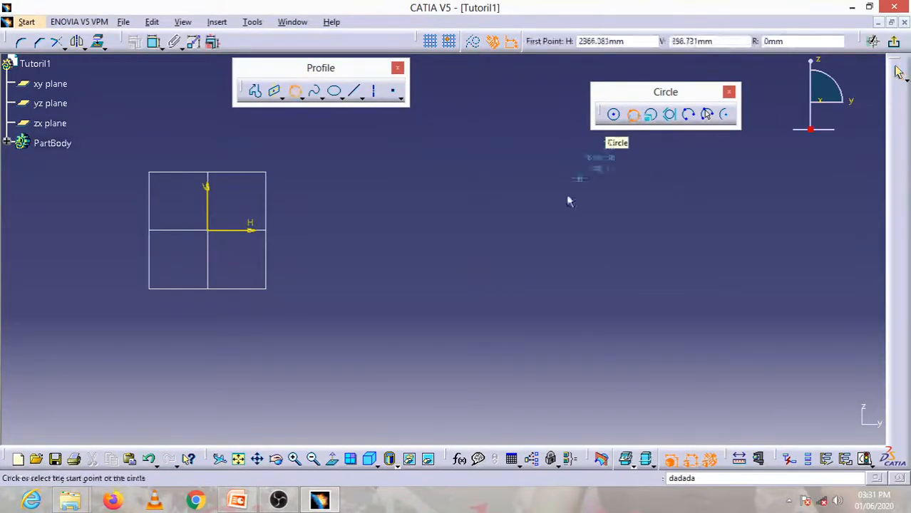
pyautogui.click(454, 306)
pyautogui.click(507, 200)
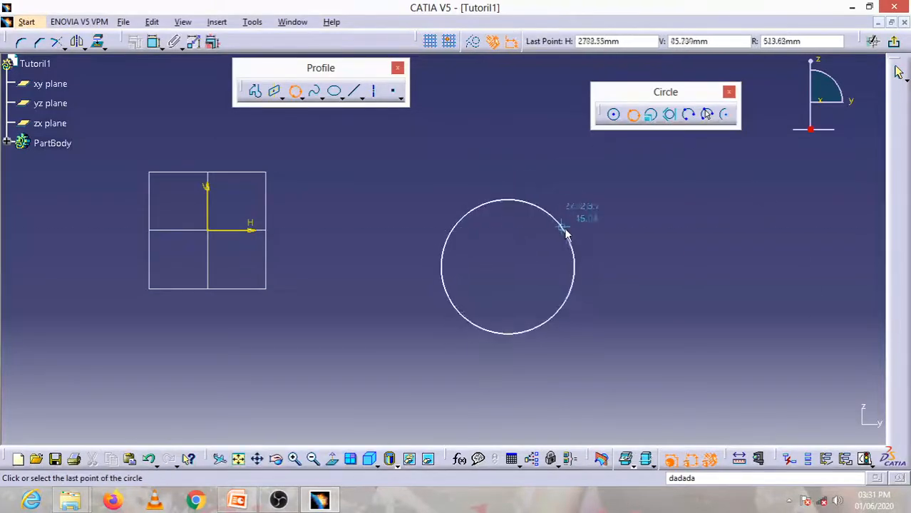
pyautogui.click(526, 332)
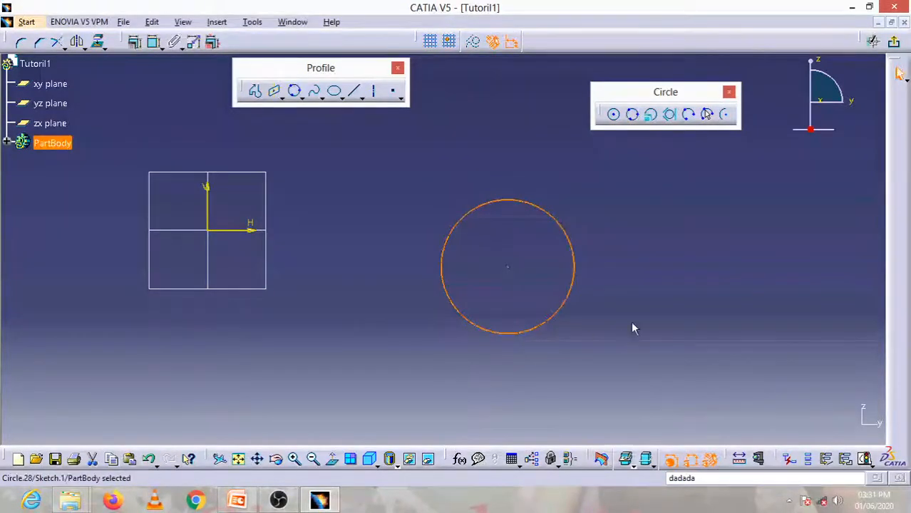
pyautogui.click(632, 115)
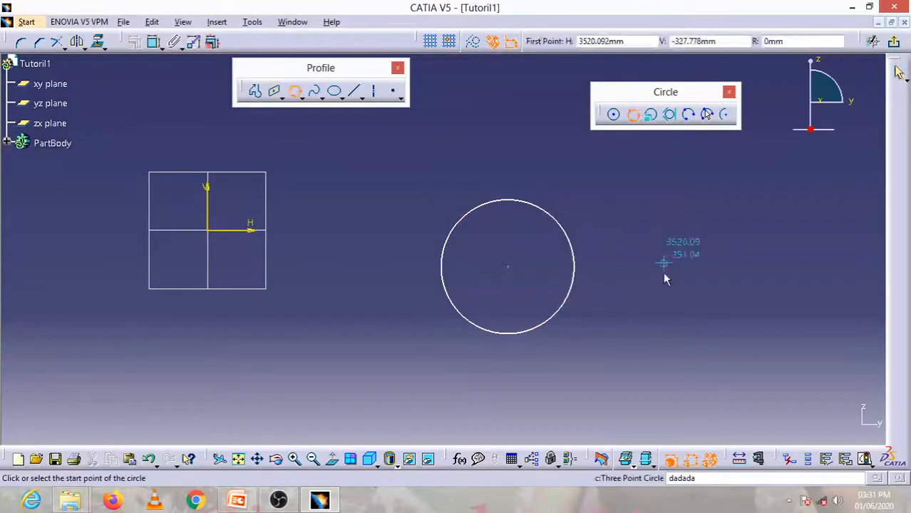
pyautogui.click(663, 260)
pyautogui.click(688, 232)
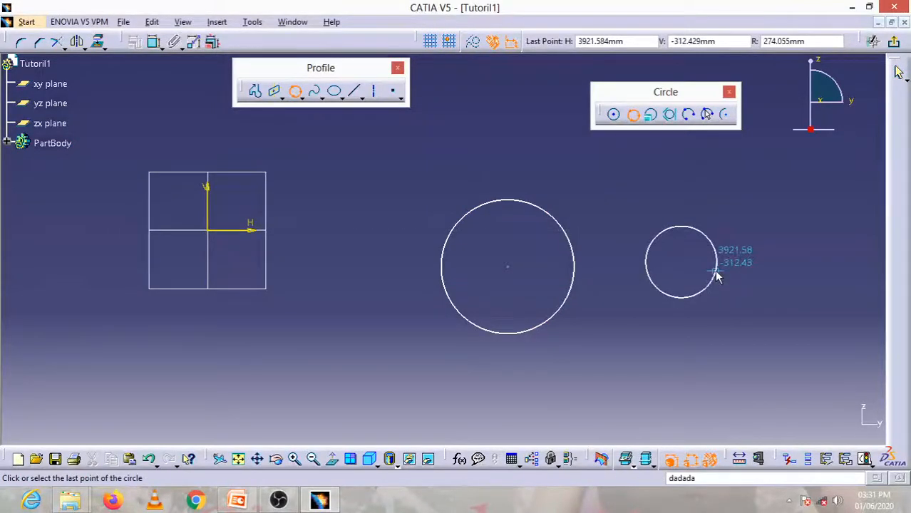
pyautogui.click(716, 277)
# Delete both three-point circles together with their centre points.
pyautogui.moveTo(781, 360); pyautogui.dragTo(387, 155)
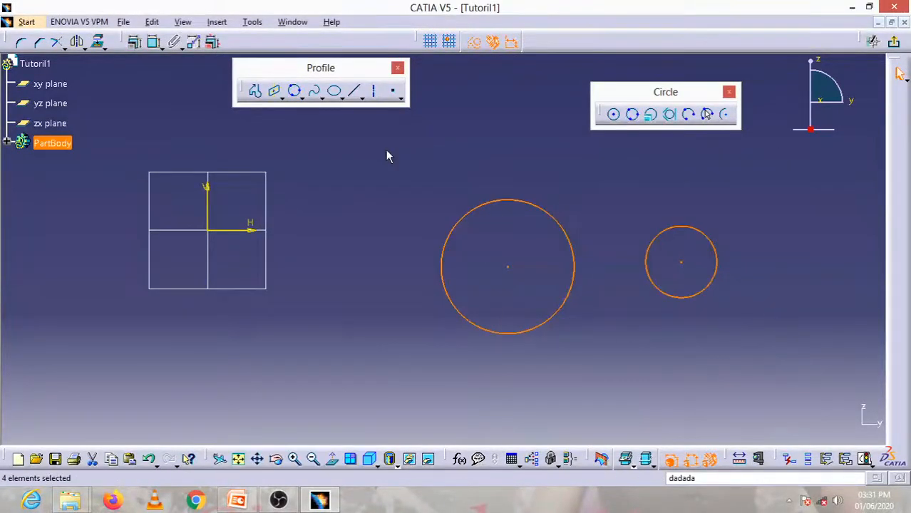
pyautogui.press('Delete')
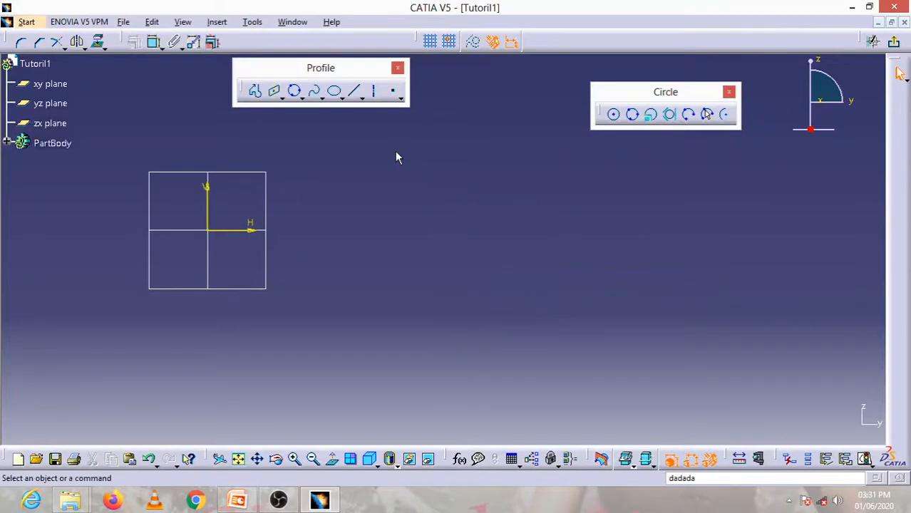
# Create a circle using coordinates, centred on the origin at H 0 mm and V 0 mm with a radius of 200 mm.
pyautogui.click(651, 117)
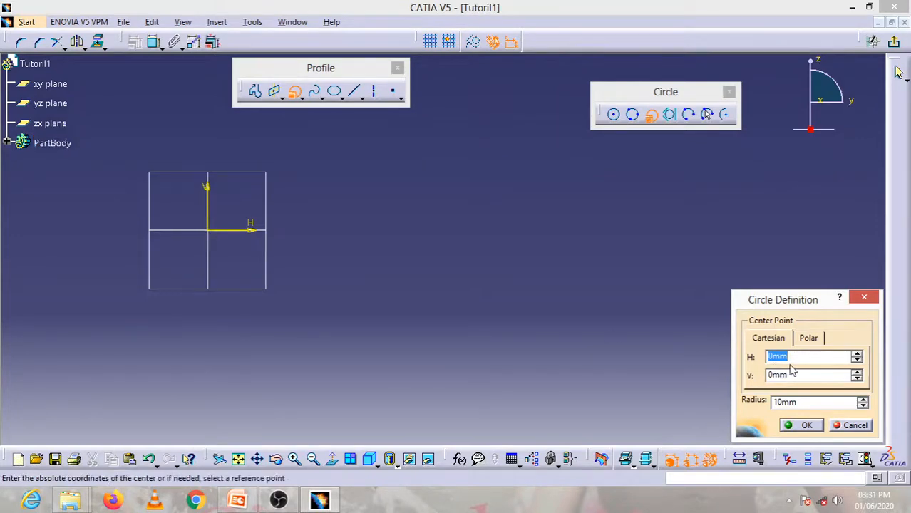
pyautogui.click(804, 401)
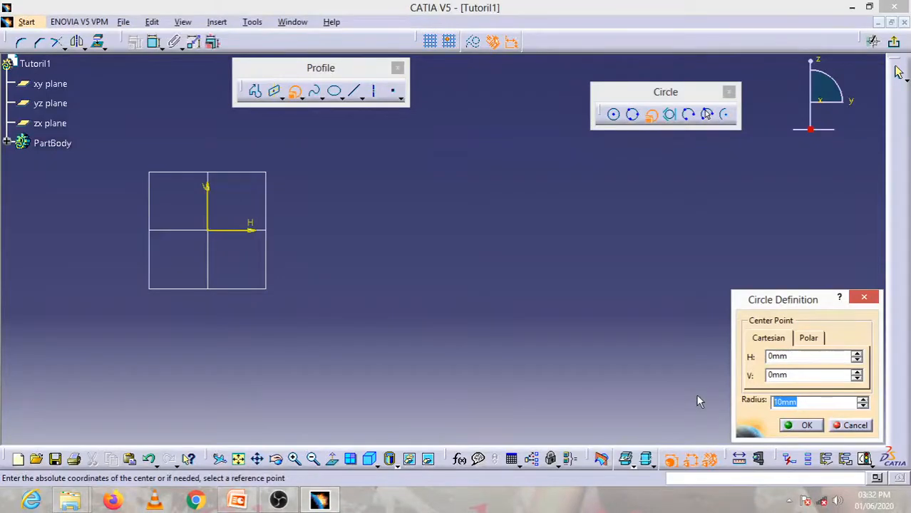
pyautogui.write('200')
pyautogui.click(806, 426)
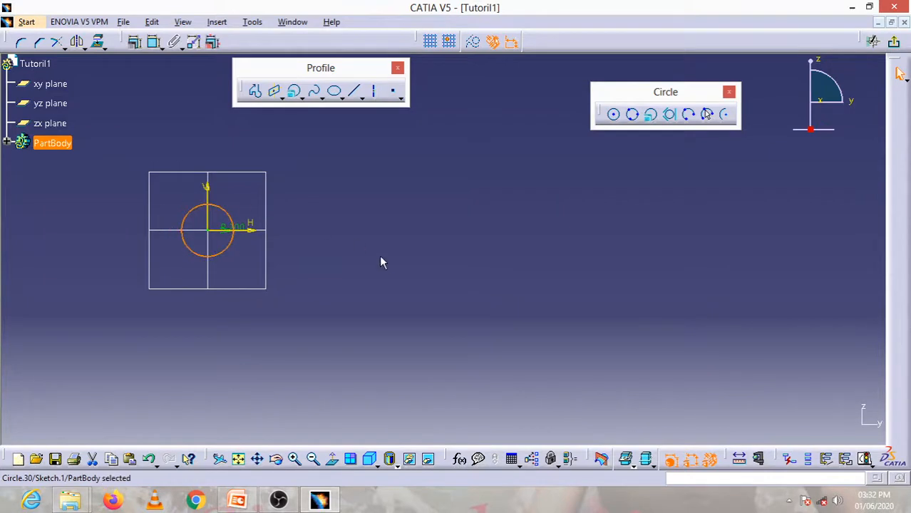
# Create a second 200 mm radius circle using coordinates, centred at H 500 mm and V 300 mm relative to the first circle's centre.
pyautogui.click(650, 114)
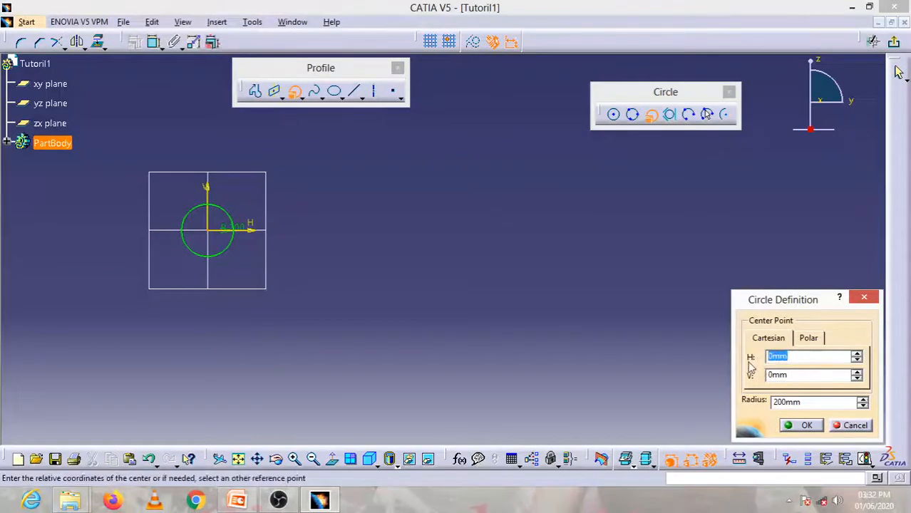
pyautogui.write('500')
pyautogui.moveTo(809, 378); pyautogui.dragTo(734, 377)
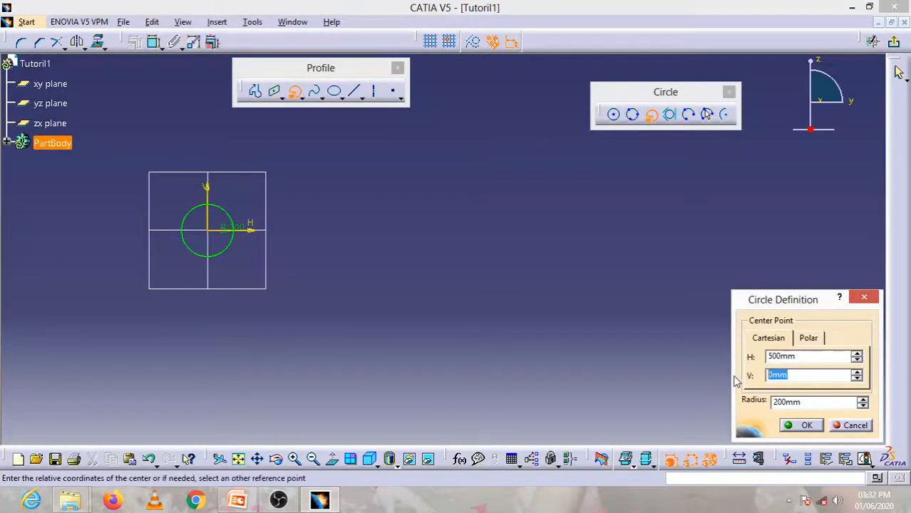
pyautogui.write('300')
pyautogui.click(807, 425)
pyautogui.click(347, 296)
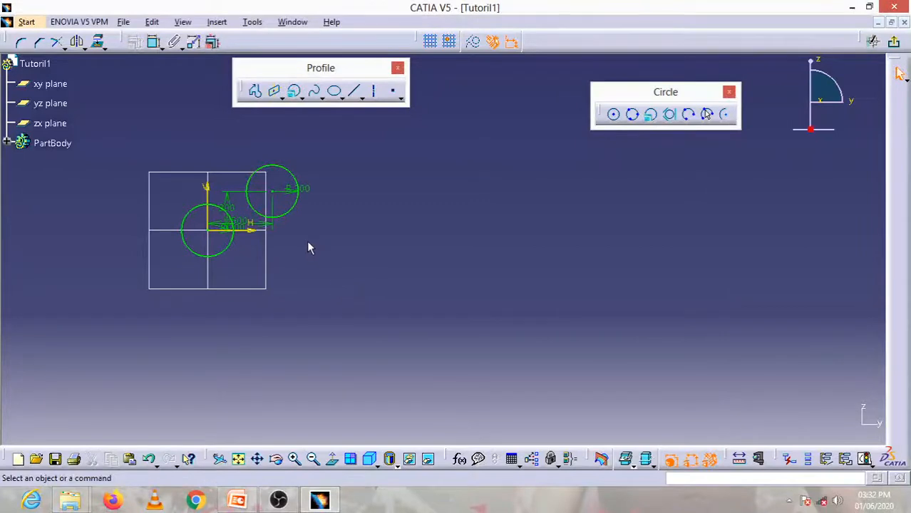
# Move the radius dimension of the upper-right circle outside that circle, to its right.
pyautogui.click(277, 265)
pyautogui.moveTo(277, 261); pyautogui.dragTo(317, 173, button='middle')
pyautogui.moveTo(252, 228)
pyautogui.mouseDown(button='middle')
pyautogui.moveTo(390, 319)
pyautogui.moveTo(681, 350)
pyautogui.moveTo(681, 315)
pyautogui.mouseUp(button='middle')
pyautogui.click(681, 350)
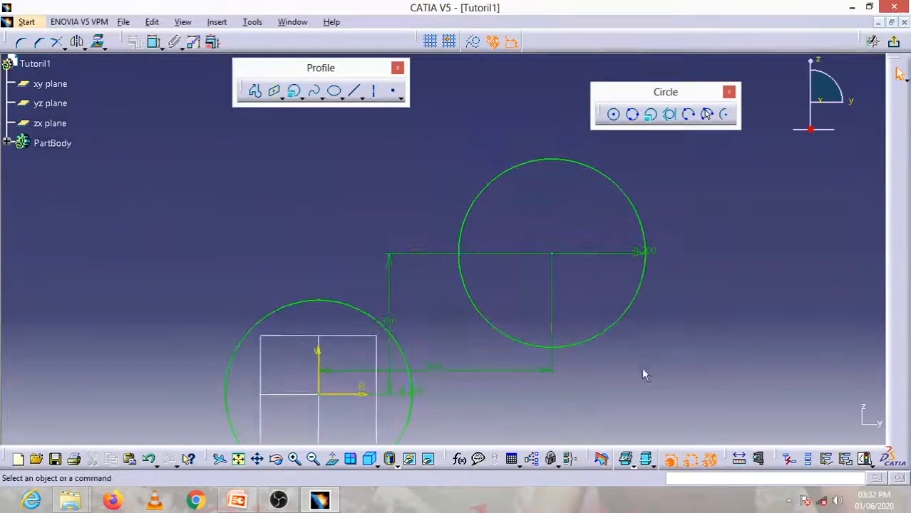
pyautogui.moveTo(644, 372); pyautogui.dragTo(620, 307, button='middle')
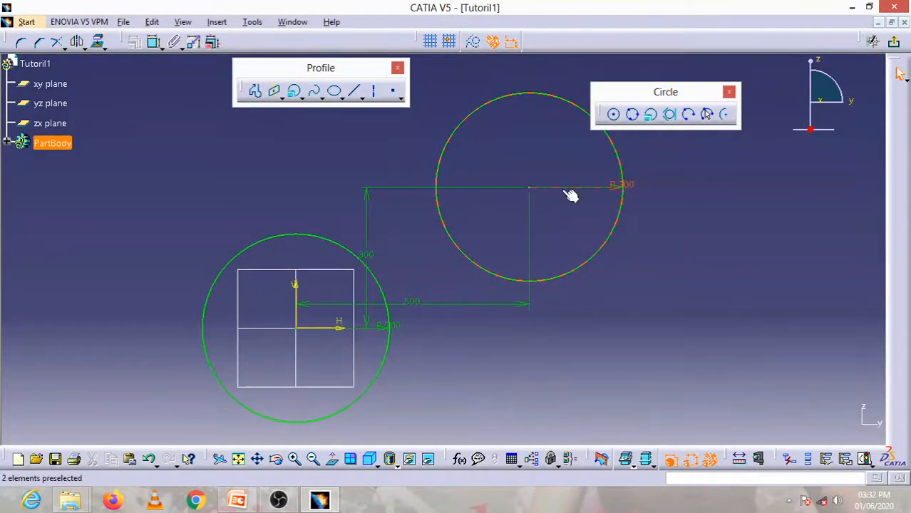
pyautogui.moveTo(636, 187); pyautogui.dragTo(709, 187)
pyautogui.click(715, 207)
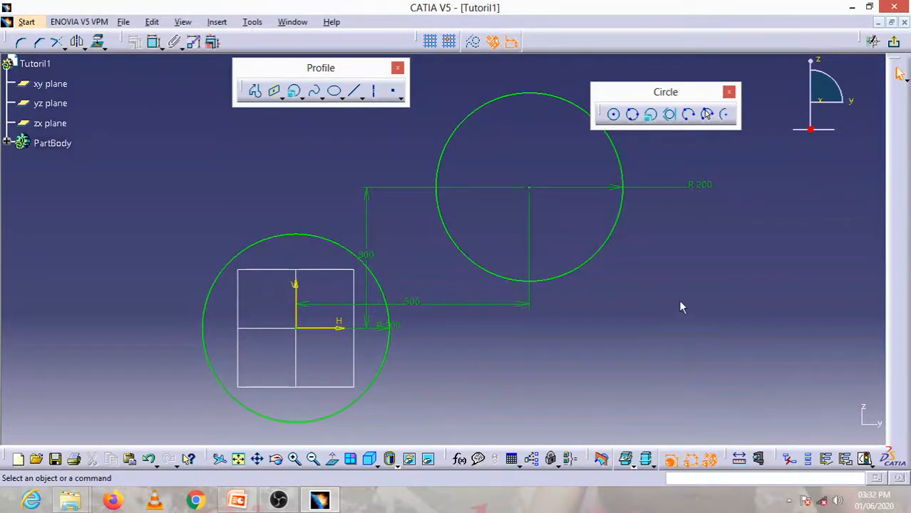
# Delete both 200 mm radius circles together with their dimensions and centre points.
pyautogui.keyDown('ctrl'); pyautogui.moveTo(674, 289); pyautogui.dragTo(668, 361, button='middle'); pyautogui.keyUp('ctrl')
pyautogui.moveTo(662, 359)
pyautogui.mouseDown()
pyautogui.moveTo(574, 258)
pyautogui.moveTo(304, 163)
pyautogui.mouseUp()
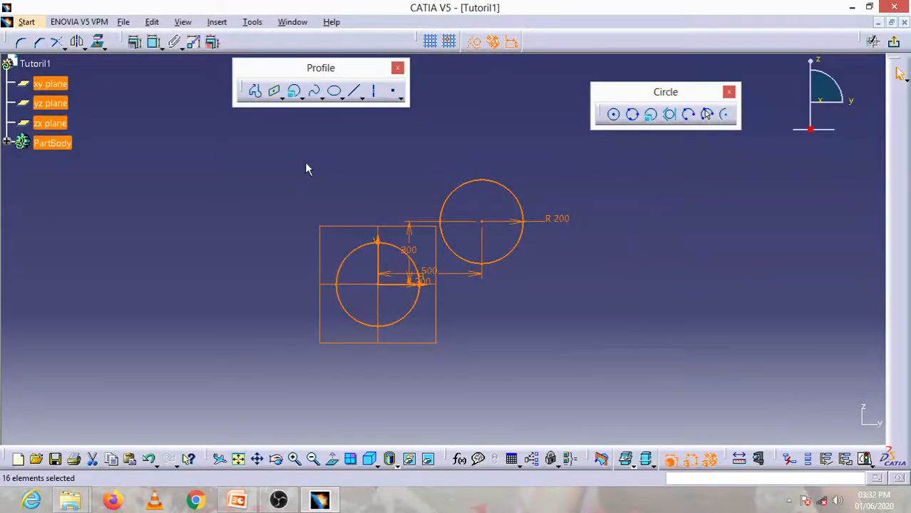
pyautogui.press('Delete')
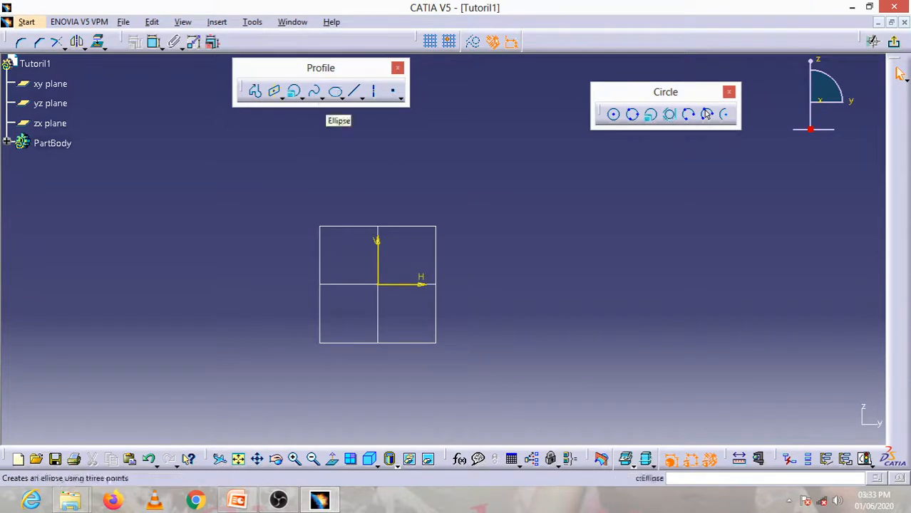
# Draw three separate slanted lines around the origin: one at the upper left, one at the right and one below.
pyautogui.click(354, 91)
pyautogui.click(175, 246)
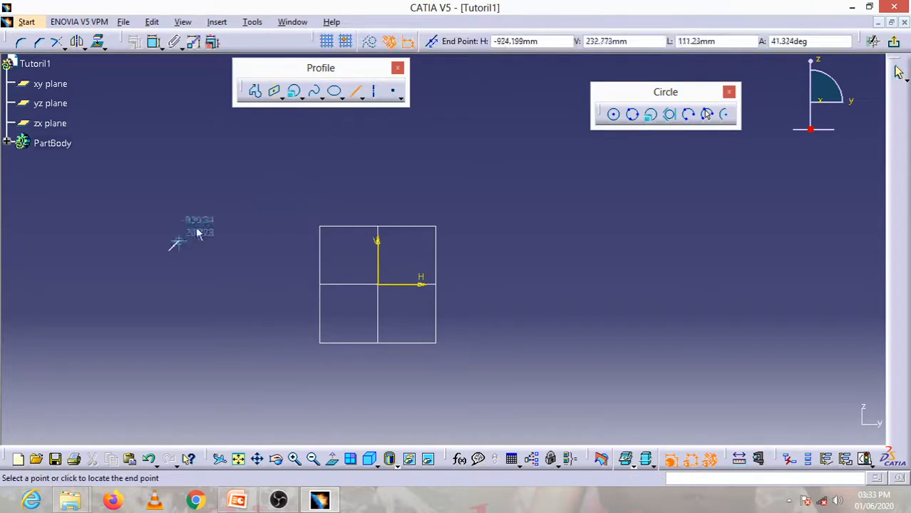
pyautogui.click(327, 136)
pyautogui.click(355, 91)
pyautogui.click(400, 183)
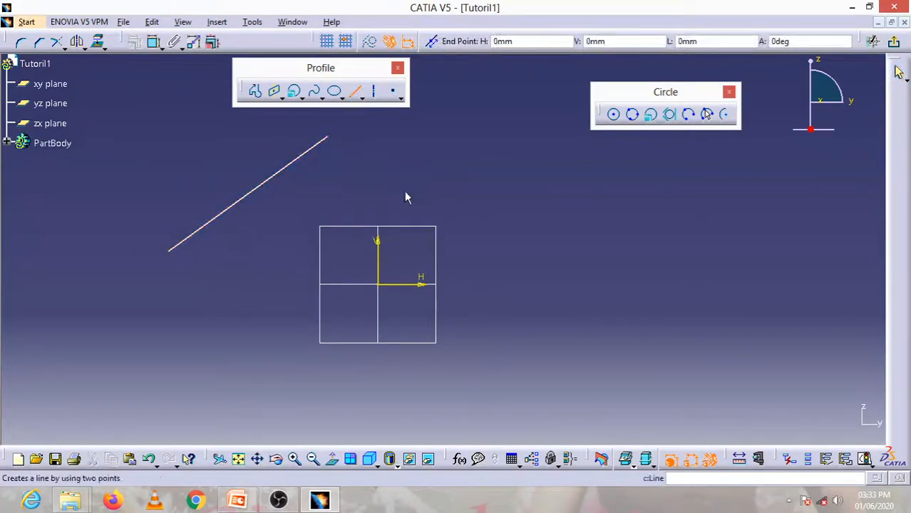
pyautogui.click(489, 320)
pyautogui.click(354, 98)
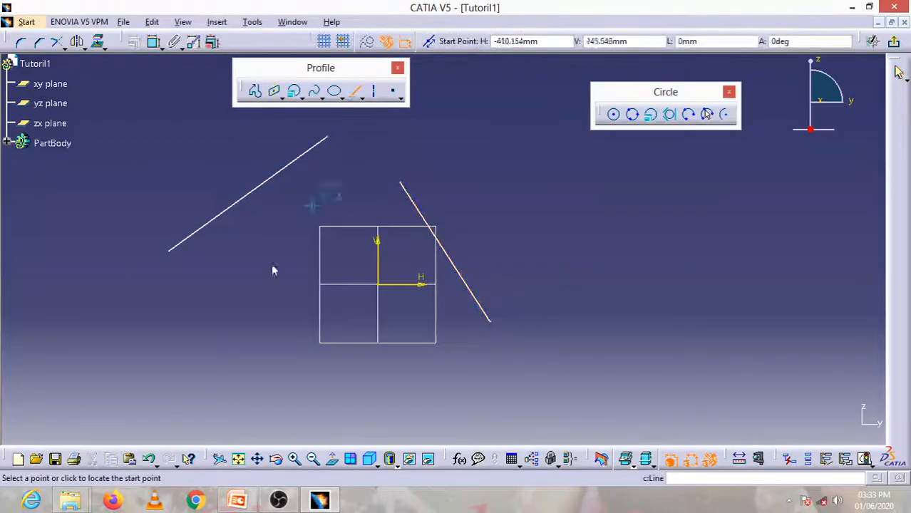
pyautogui.click(218, 354)
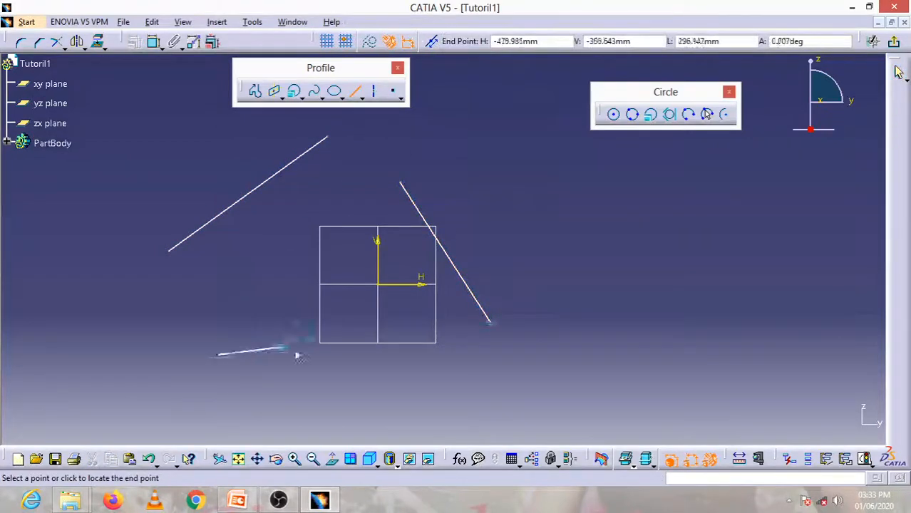
pyautogui.click(415, 329)
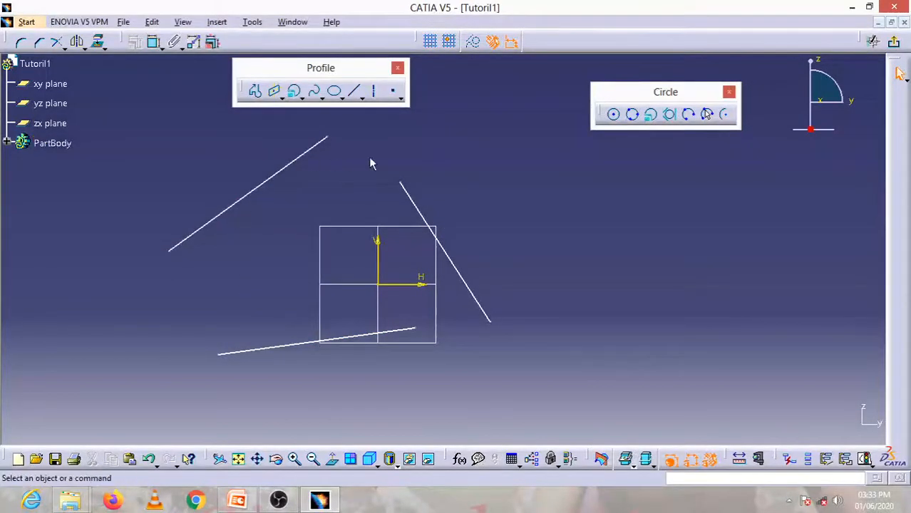
# Create a Tri-Tangent Circle touching the upper-left, right and lower lines.
pyautogui.click(668, 114)
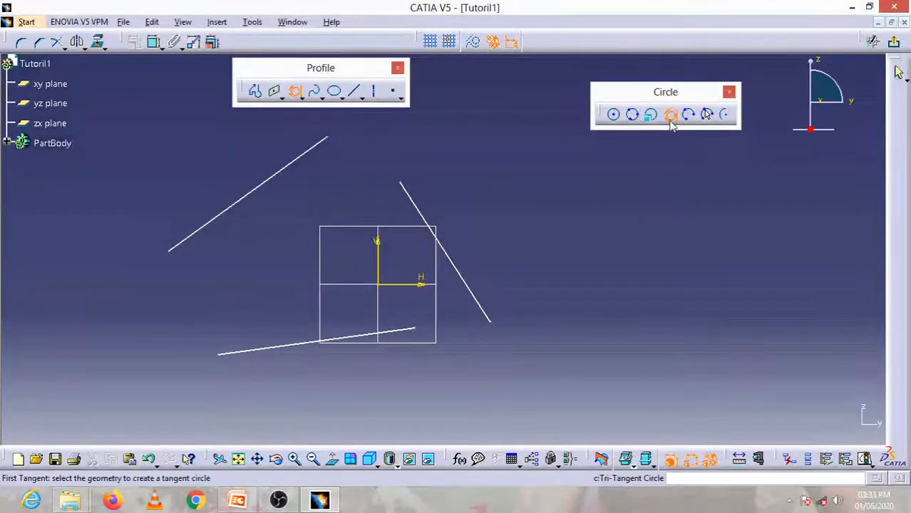
pyautogui.click(292, 163)
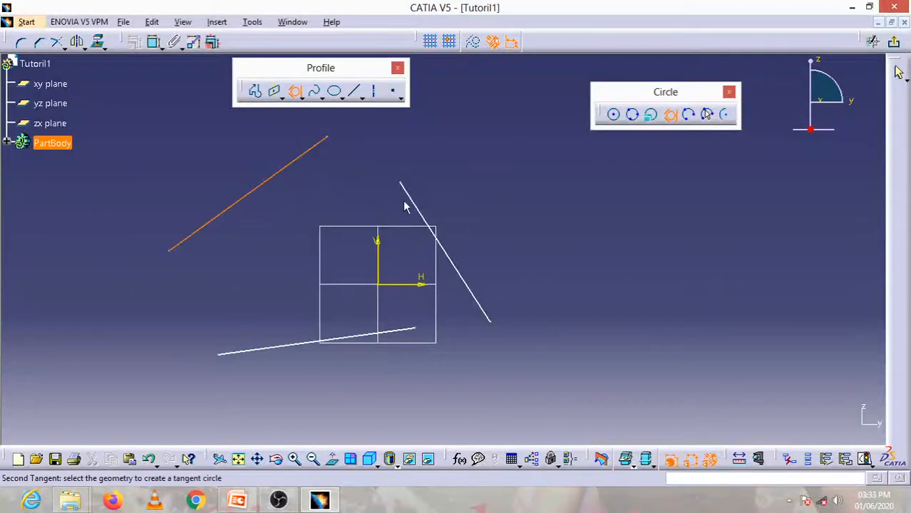
pyautogui.click(414, 204)
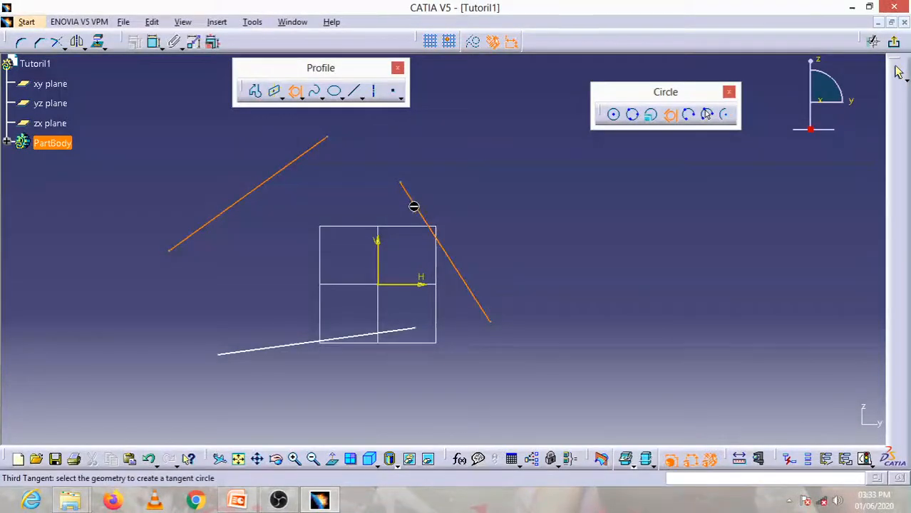
pyautogui.click(311, 344)
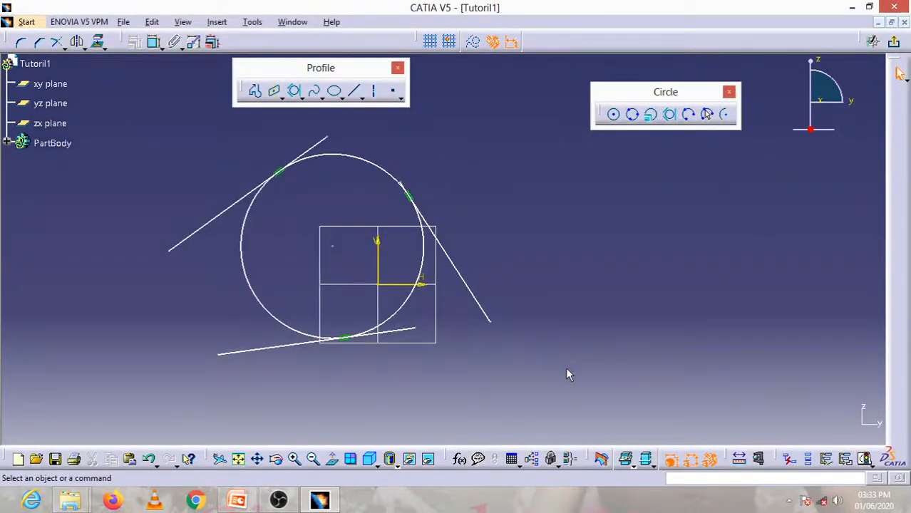
# Delete the tri-tangent circle together with the three lines and the tangency constraints.
pyautogui.moveTo(579, 377)
pyautogui.mouseDown()
pyautogui.moveTo(119, 127)
pyautogui.moveTo(128, 136)
pyautogui.mouseUp()
pyautogui.press('Delete')
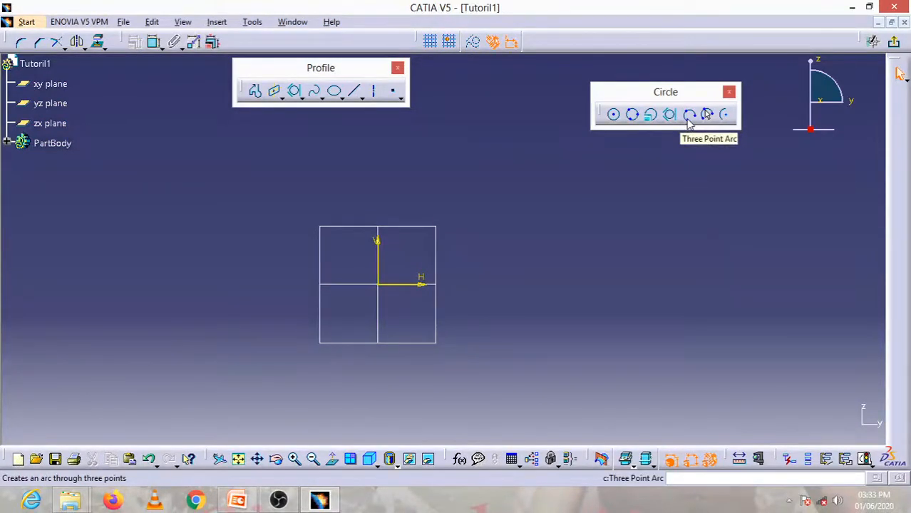
# Draw an upward-bulging Three Point Arc to the left of the origin.
pyautogui.click(688, 121)
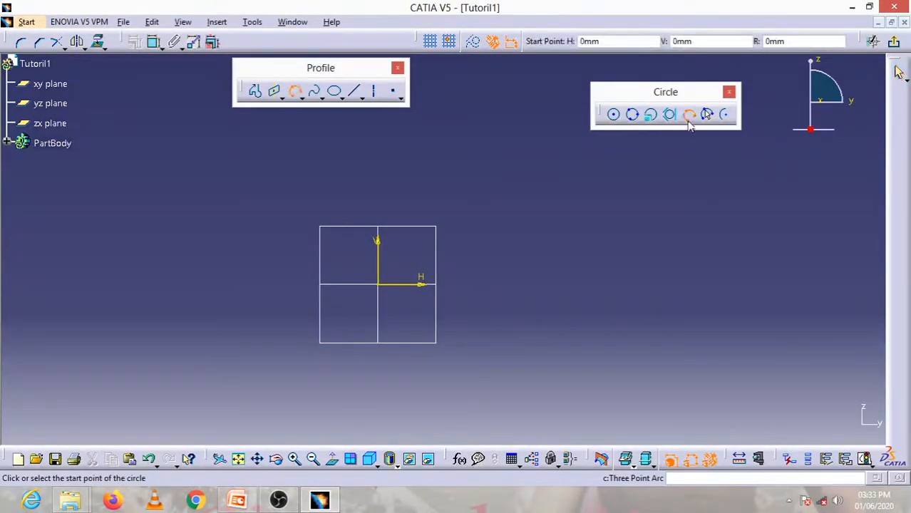
pyautogui.click(96, 324)
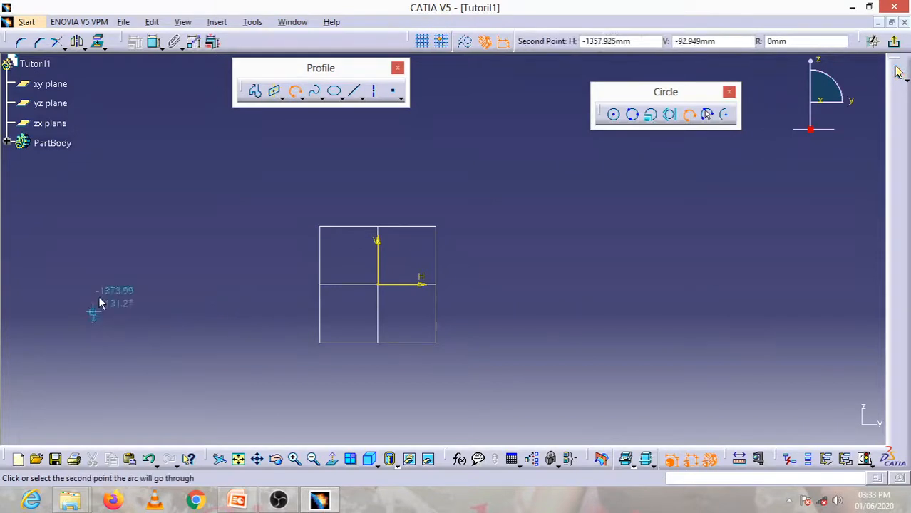
pyautogui.click(143, 216)
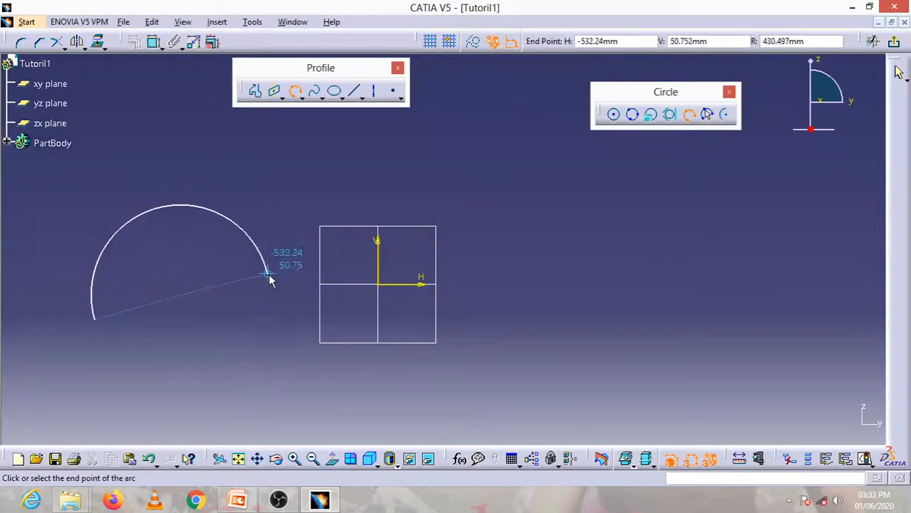
pyautogui.click(264, 211)
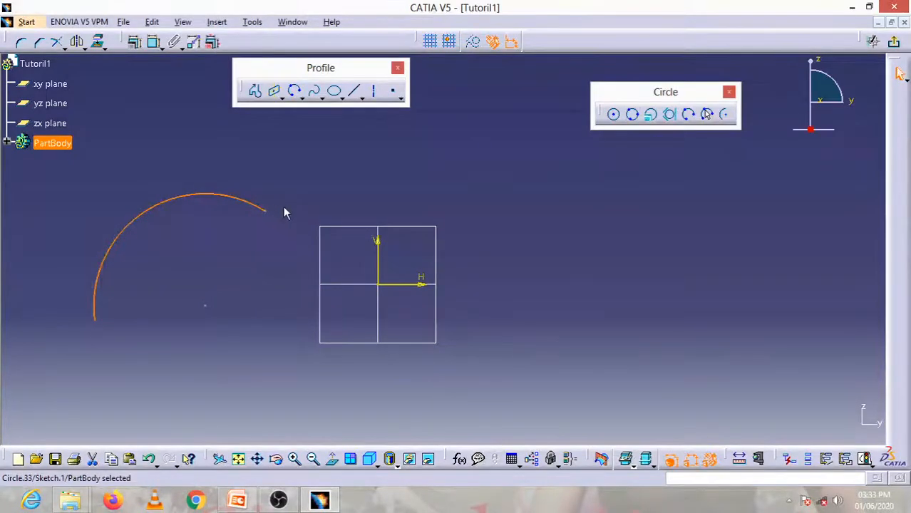
pyautogui.click(585, 224)
# Draw a Three Point Arc Starting With Limits to the right of the origin, bulging to the upper left.
pyautogui.click(706, 114)
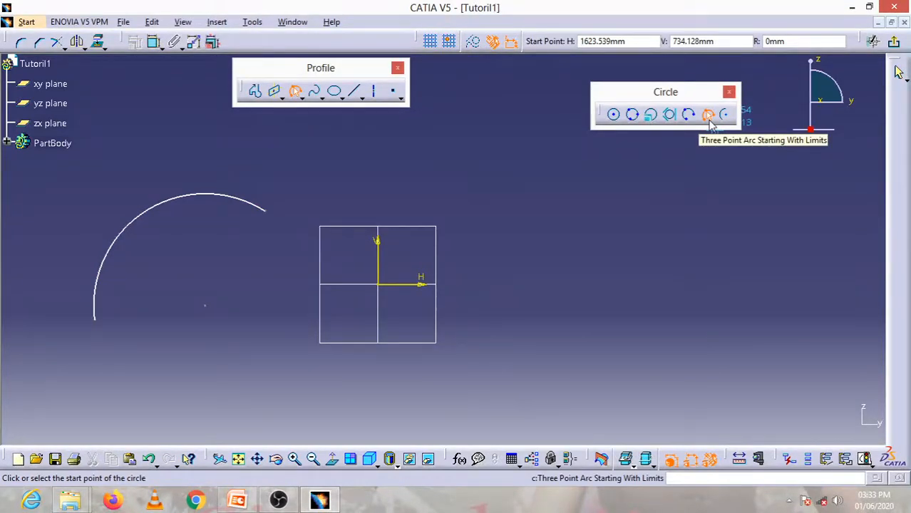
pyautogui.click(458, 322)
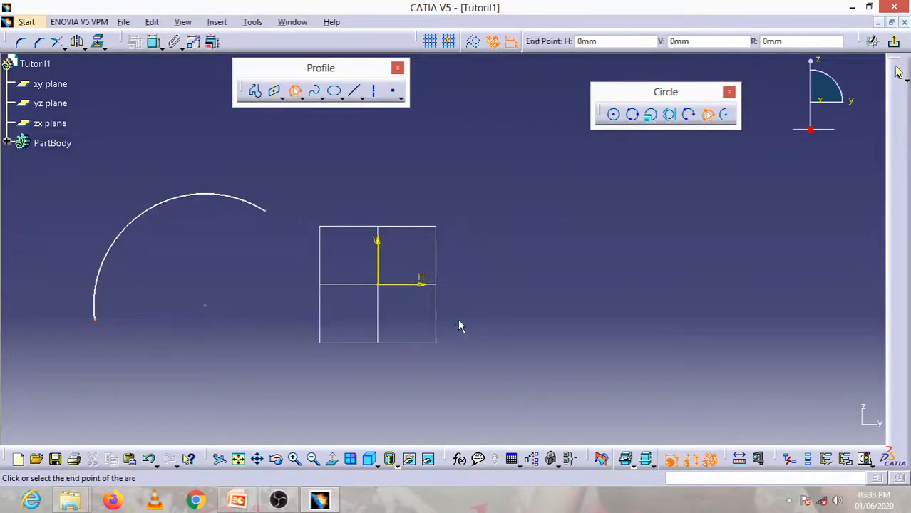
pyautogui.click(586, 253)
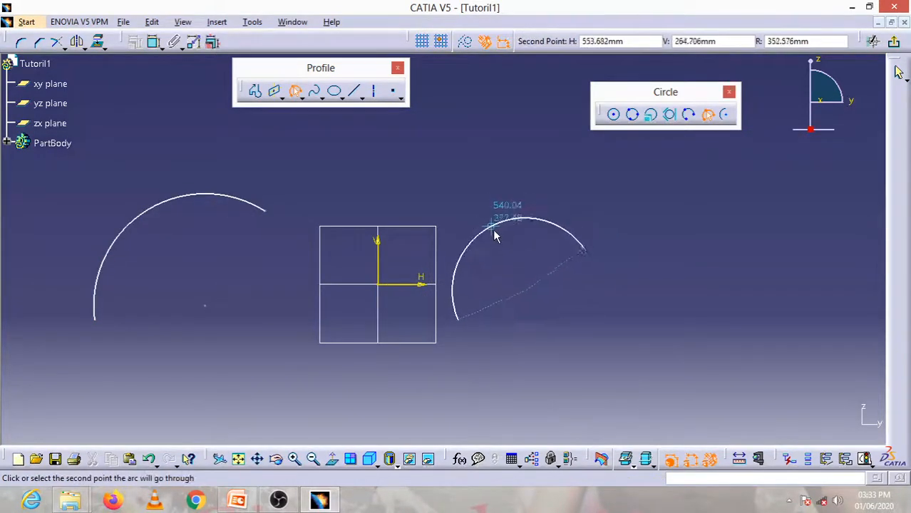
pyautogui.click(500, 251)
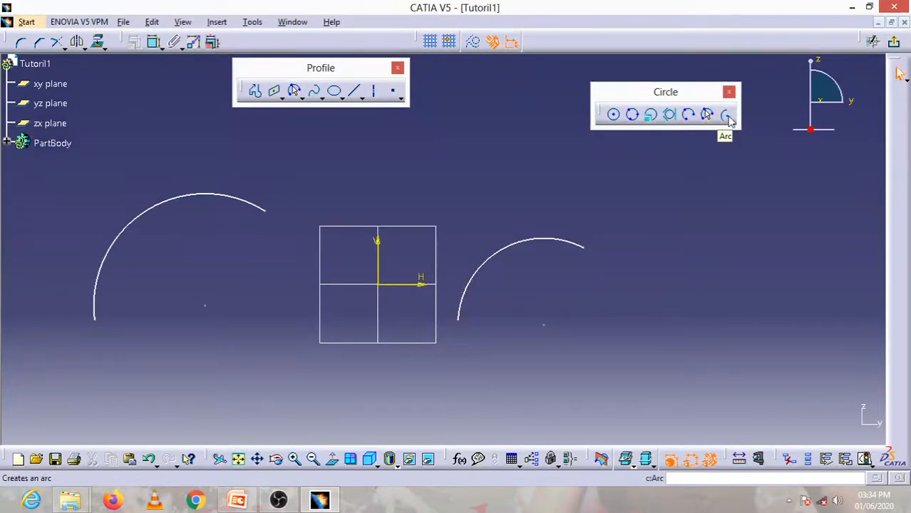
# Draw a centre-based Arc about 424 mm in radius at the far right of the sketch, curving over its centre.
pyautogui.click(727, 116)
pyautogui.click(757, 334)
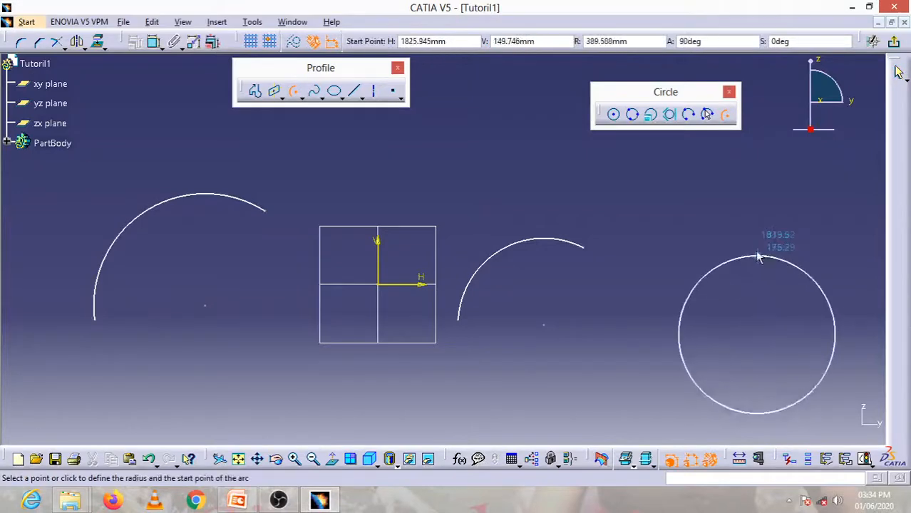
pyautogui.click(830, 289)
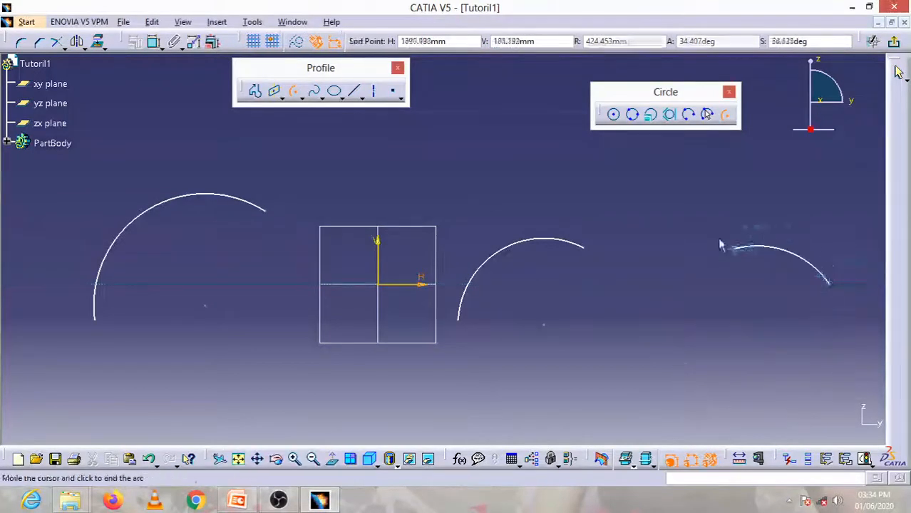
pyautogui.click(630, 345)
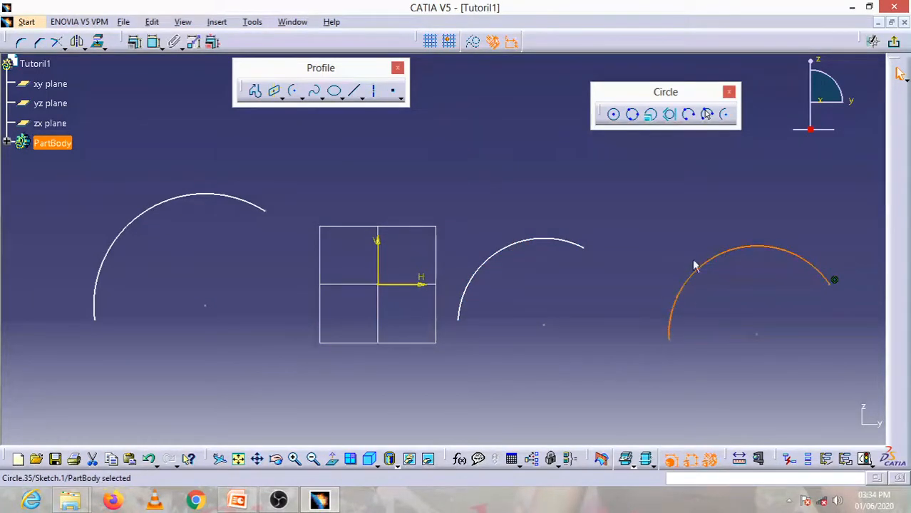
pyautogui.click(614, 220)
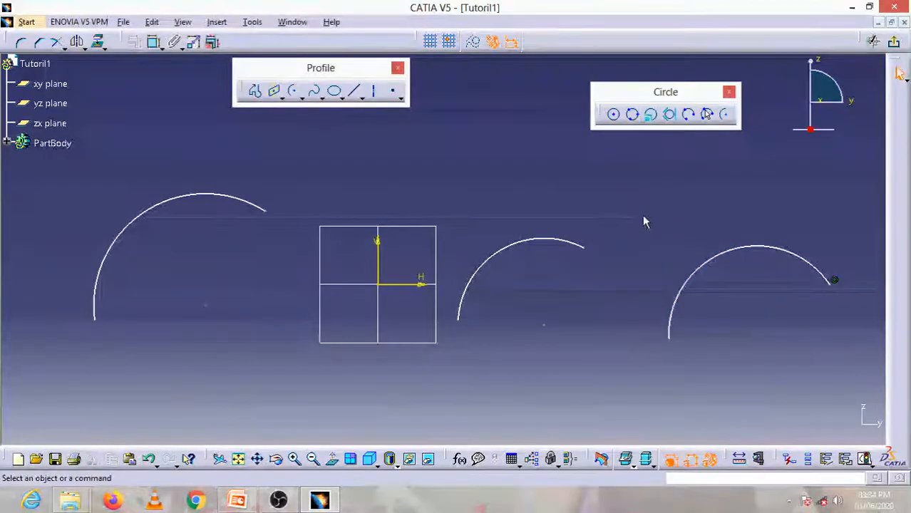
# Delete all three arcs together with their centre points.
pyautogui.moveTo(852, 373)
pyautogui.mouseDown()
pyautogui.moveTo(803, 281)
pyautogui.moveTo(119, 160)
pyautogui.moveTo(63, 163)
pyautogui.mouseUp()
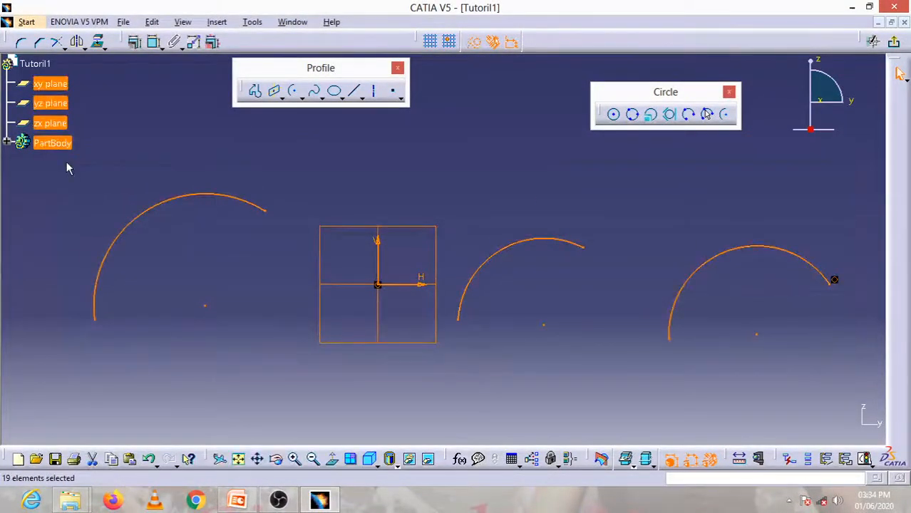
pyautogui.press('Delete')
pyautogui.write('da')
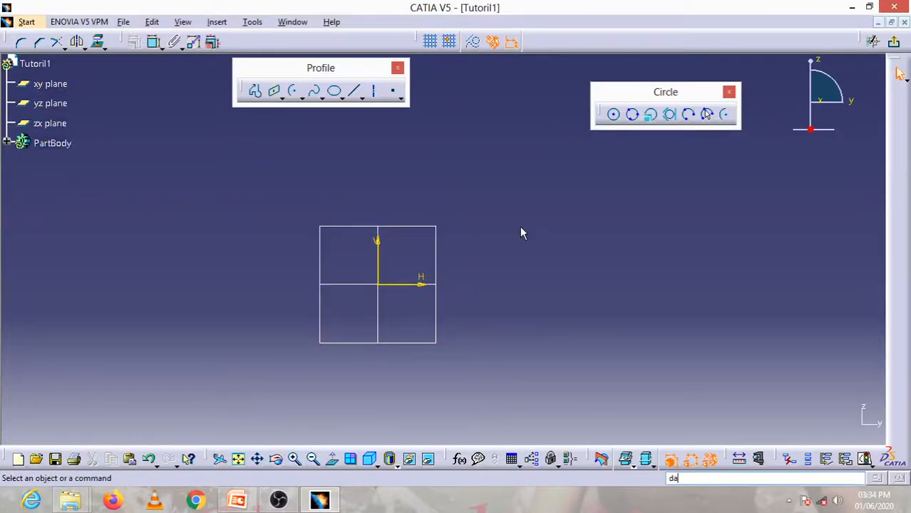
# Close the floating set of circle tools and detach the spline tools from the Profile set.
pyautogui.click(729, 93)
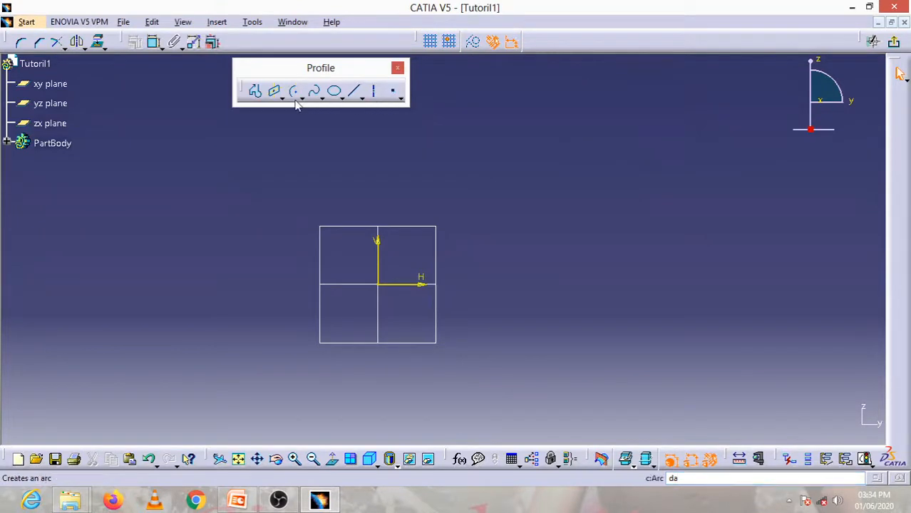
pyautogui.click(322, 98)
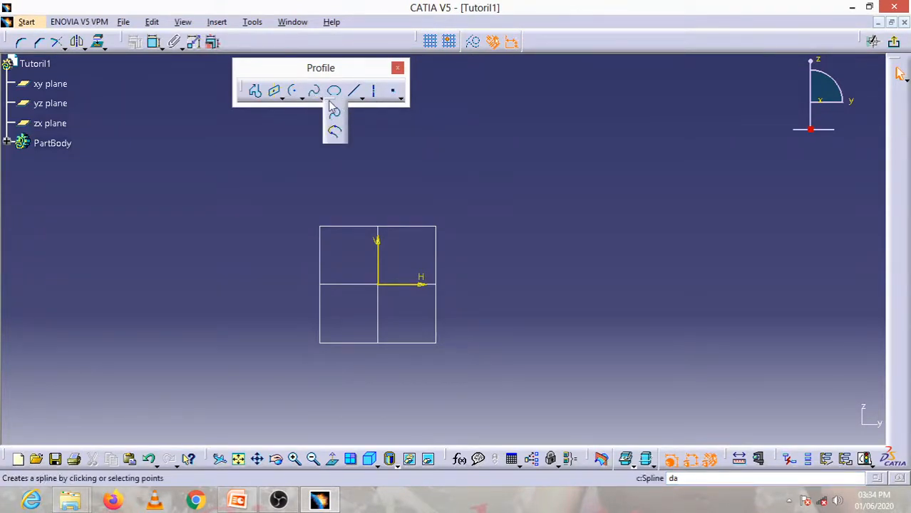
pyautogui.moveTo(334, 106); pyautogui.dragTo(661, 139)
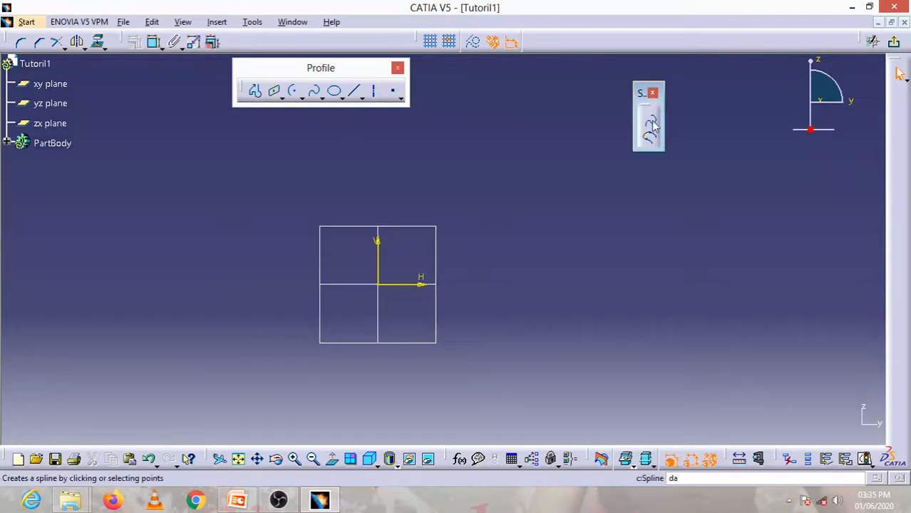
# Draw a closed wavy spline around the origin through eight control points, ending on its start point.
pyautogui.click(651, 125)
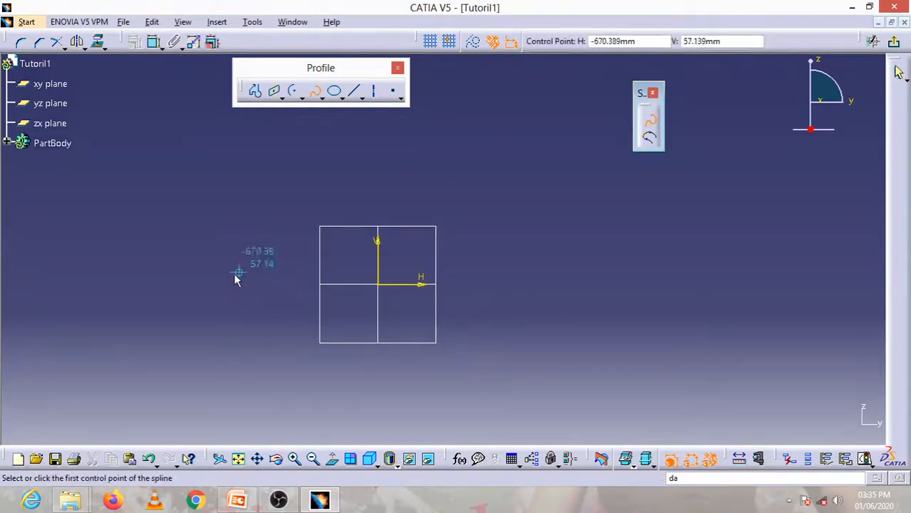
pyautogui.click(219, 238)
pyautogui.click(318, 177)
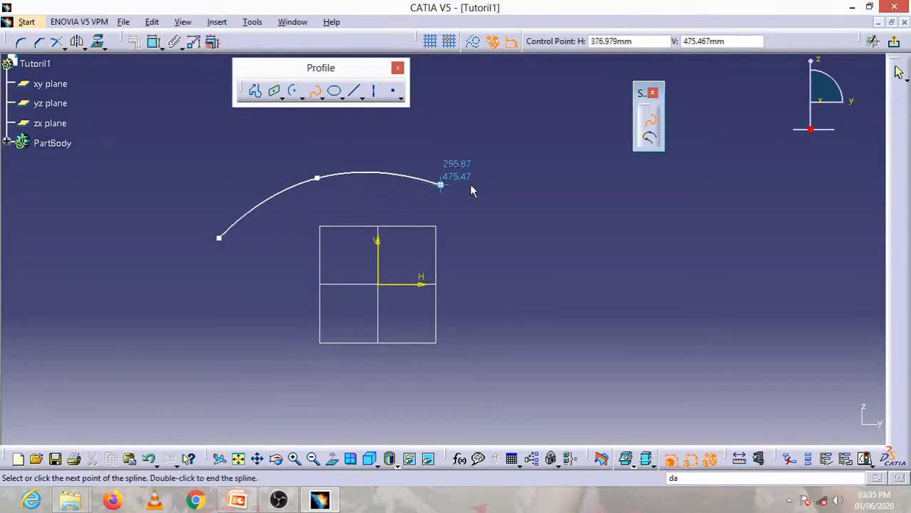
pyautogui.click(490, 185)
pyautogui.click(676, 251)
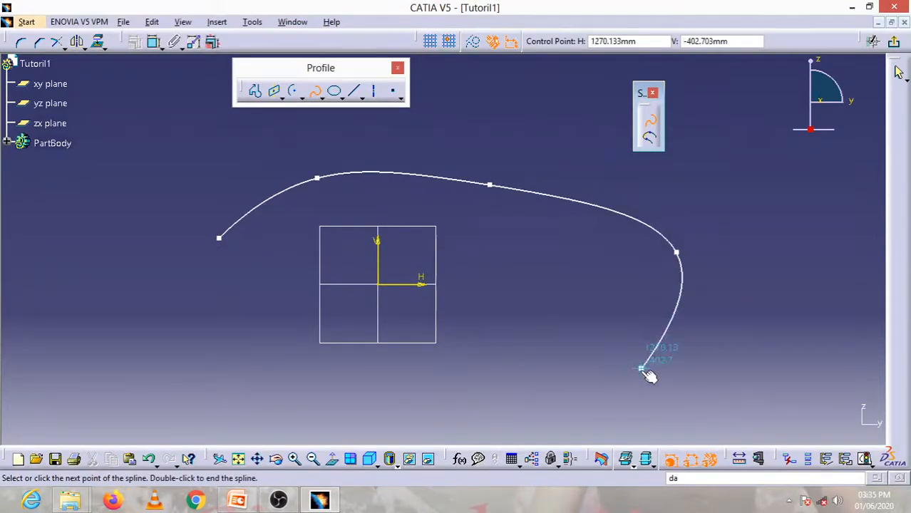
pyautogui.click(641, 368)
pyautogui.click(525, 323)
pyautogui.click(401, 393)
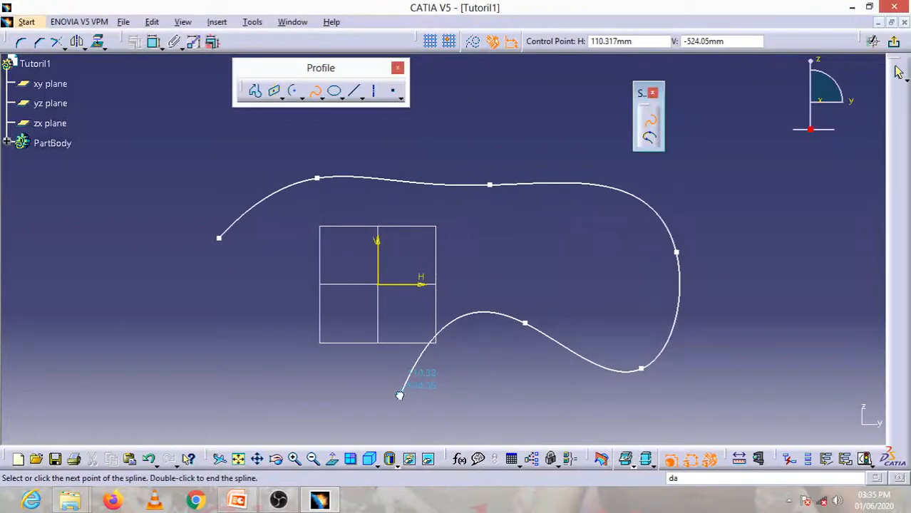
pyautogui.click(260, 317)
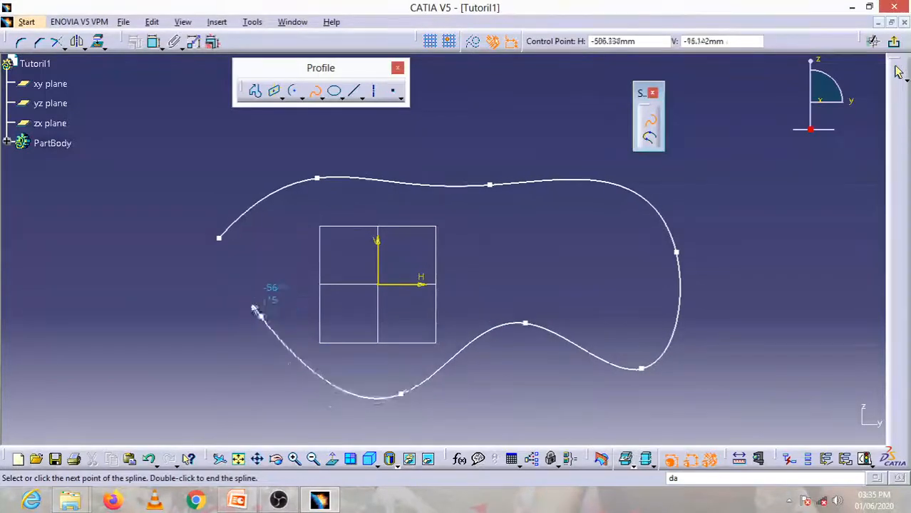
pyautogui.click(219, 237)
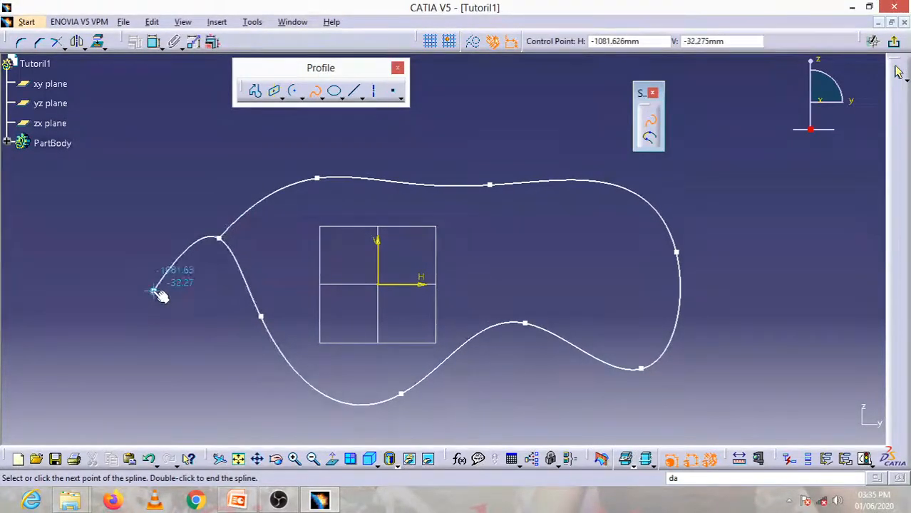
pyautogui.press('Escape')
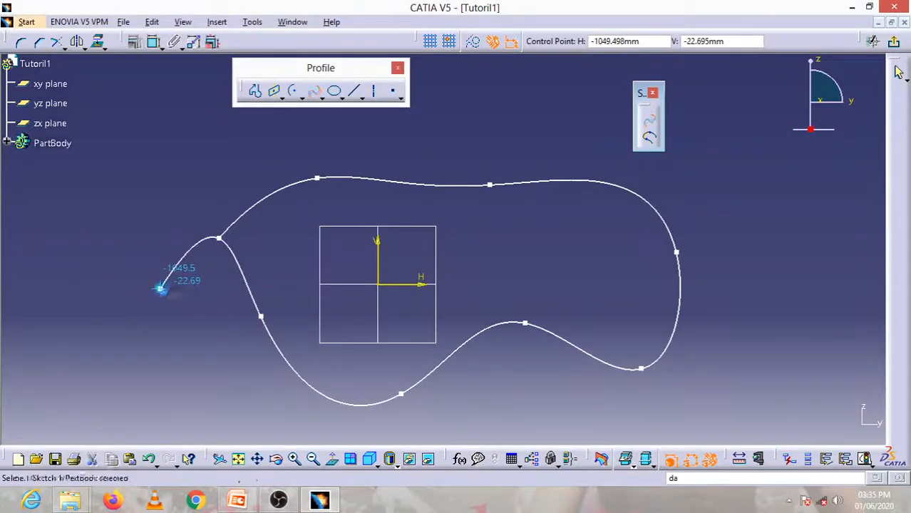
pyautogui.click(176, 293)
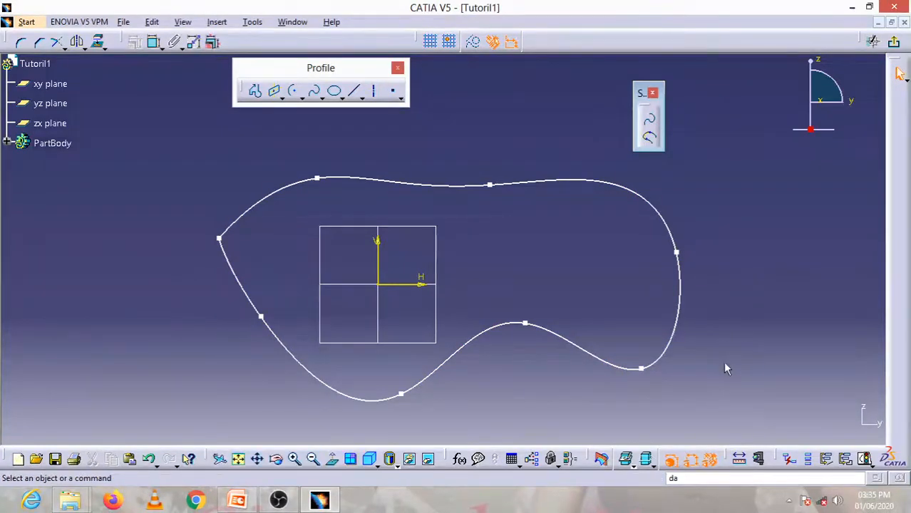
# Delete the closed spline together with its control points.
pyautogui.moveTo(721, 403); pyautogui.dragTo(453, 203)
pyautogui.click(467, 187)
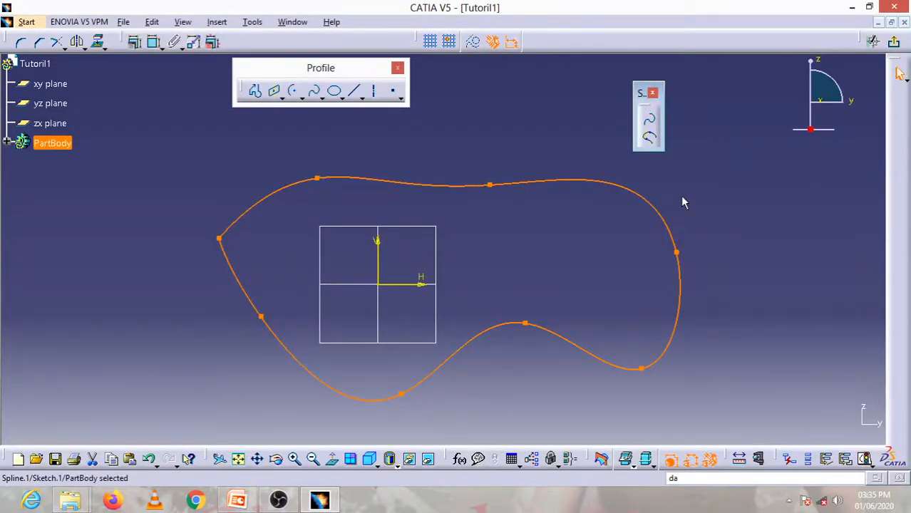
pyautogui.press('Delete')
# Draw an open three-point spline above the origin, arching upward and descending to the right.
pyautogui.click(649, 120)
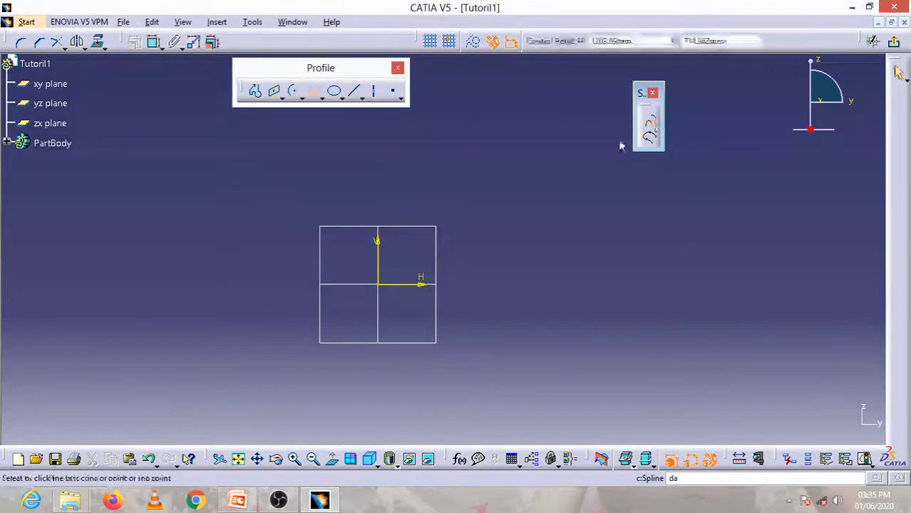
pyautogui.click(343, 179)
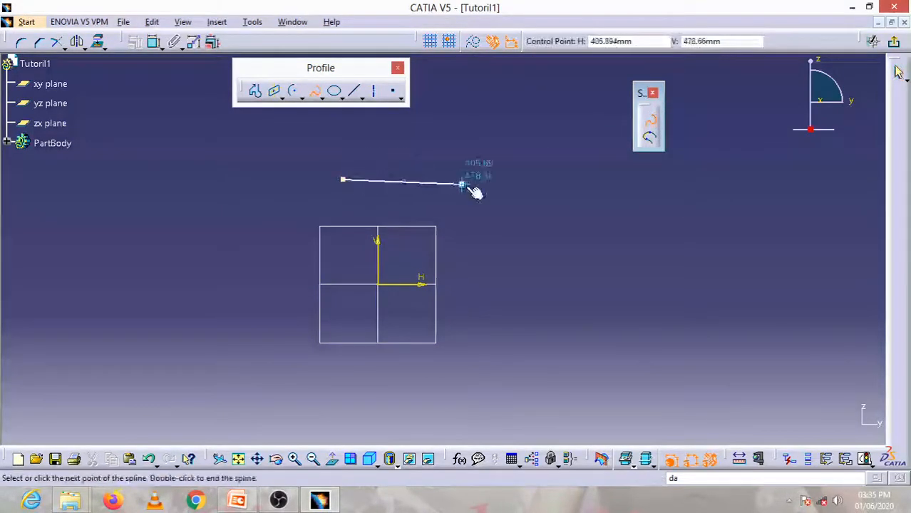
pyautogui.click(504, 166)
pyautogui.click(643, 222)
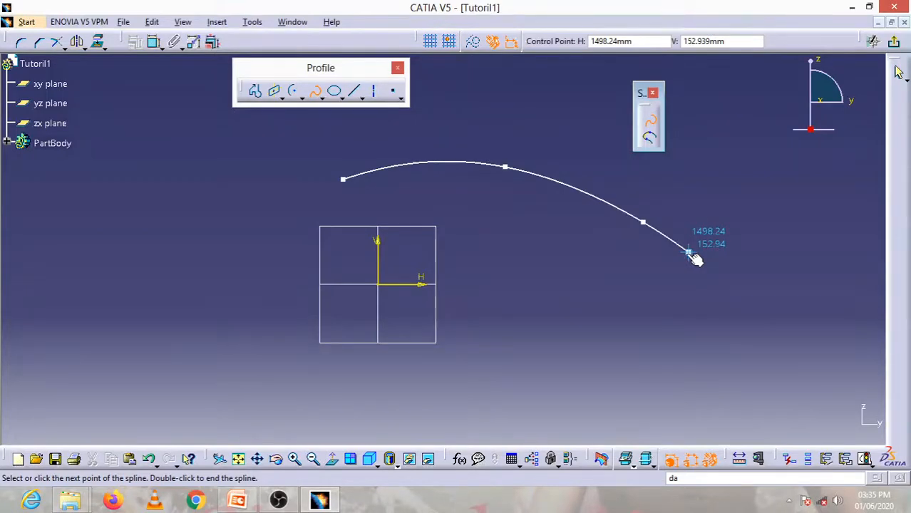
pyautogui.press('Escape')
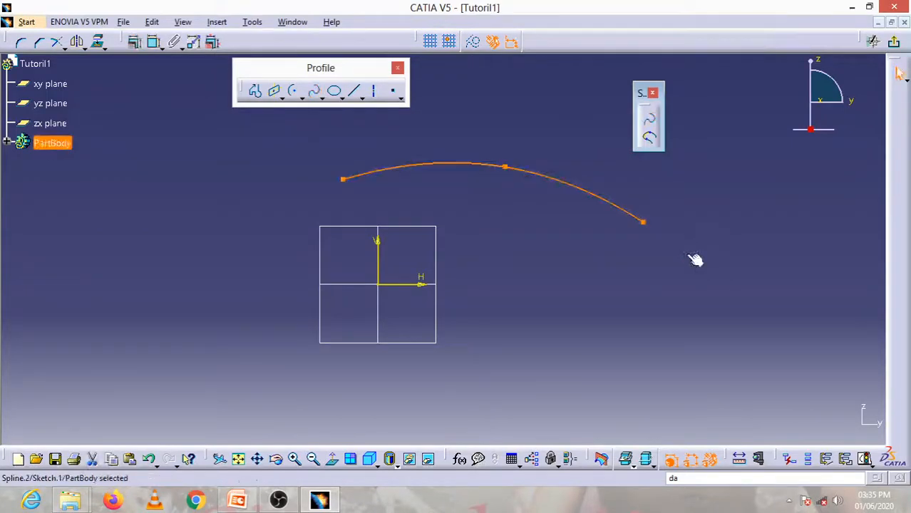
pyautogui.click(691, 259)
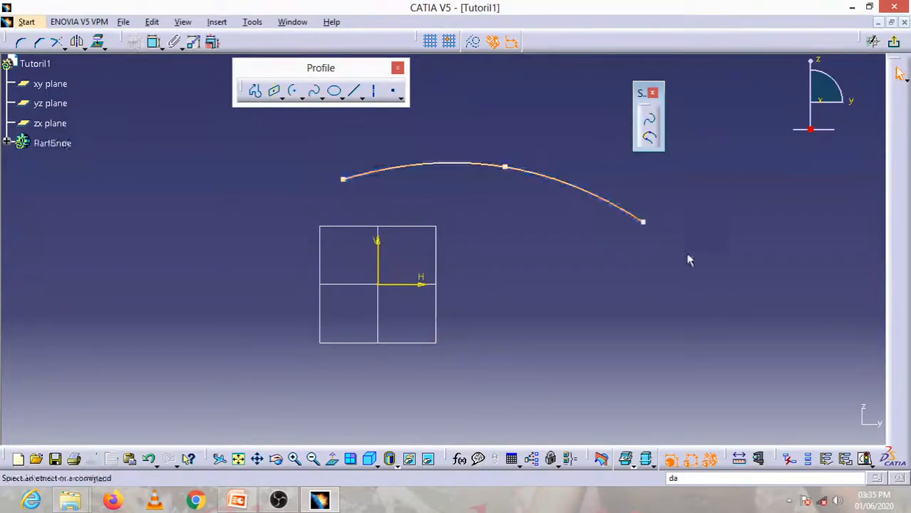
pyautogui.click(649, 120)
pyautogui.click(343, 379)
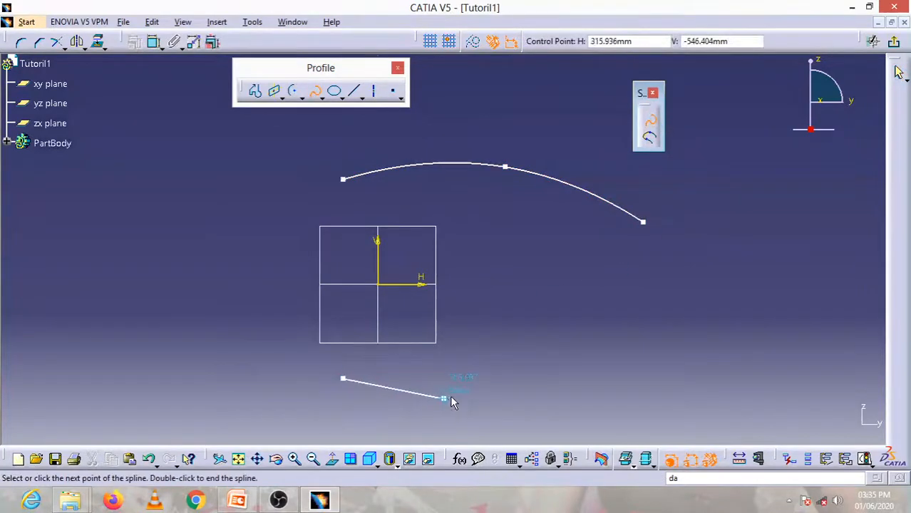
pyautogui.click(508, 364)
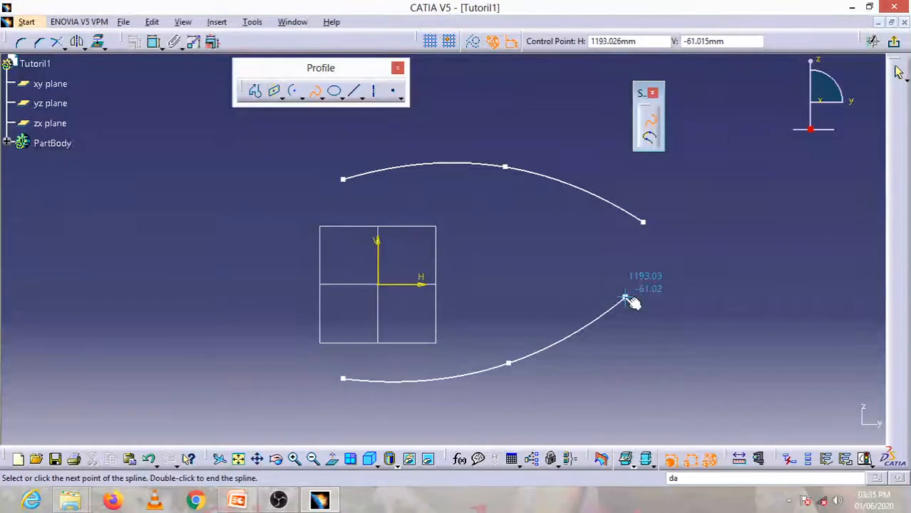
pyautogui.press('Escape')
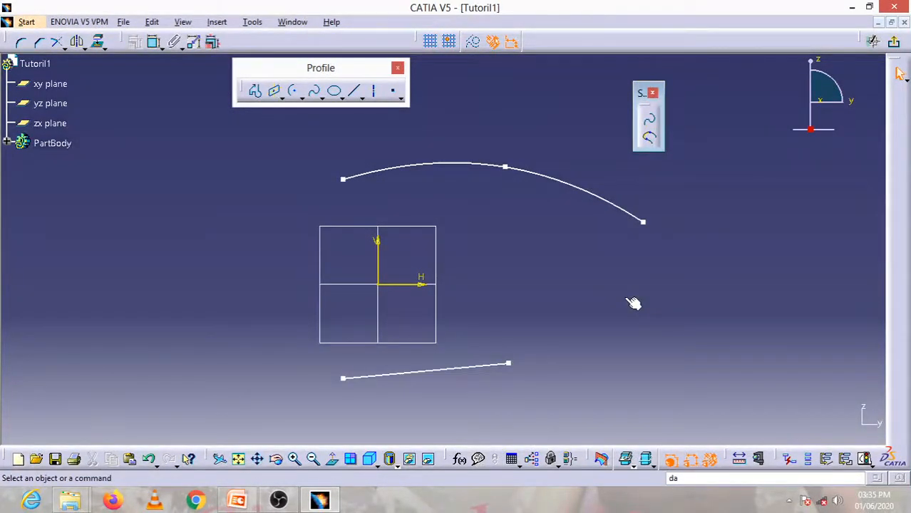
pyautogui.hotkey('ctrl', 'z')
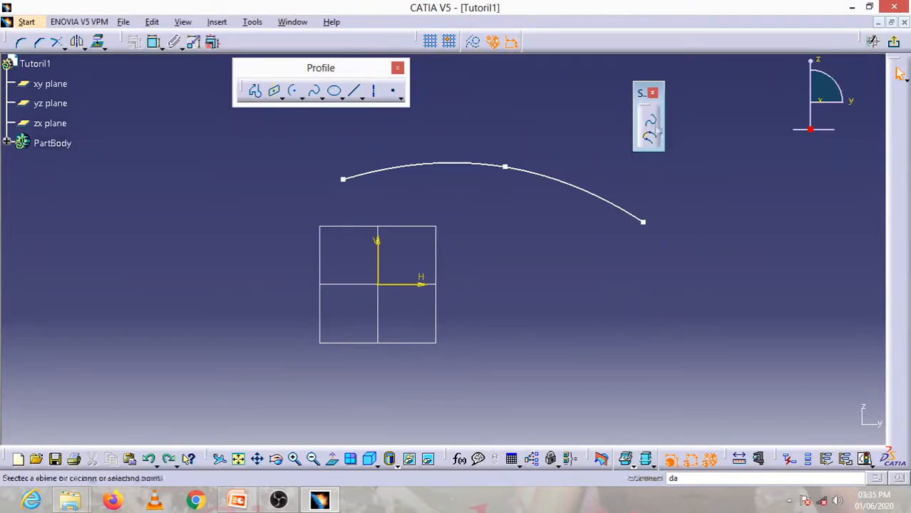
# Draw an open three-point spline below the origin, rising to the right toward the upper spline's end.
pyautogui.click(649, 120)
pyautogui.click(317, 366)
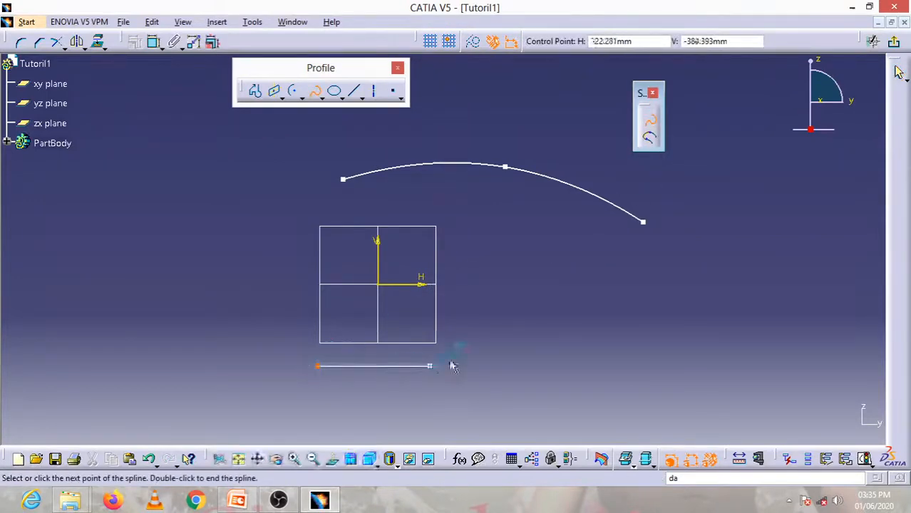
pyautogui.click(490, 352)
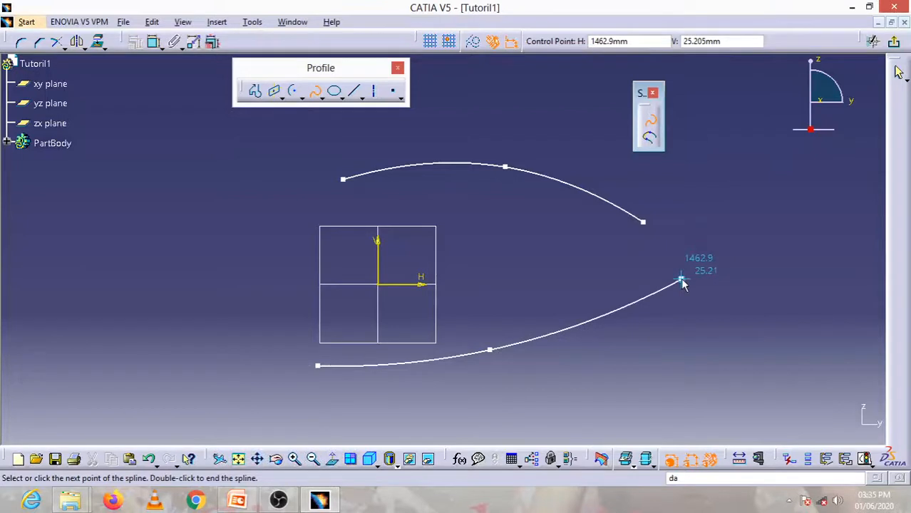
pyautogui.doubleClick(617, 308)
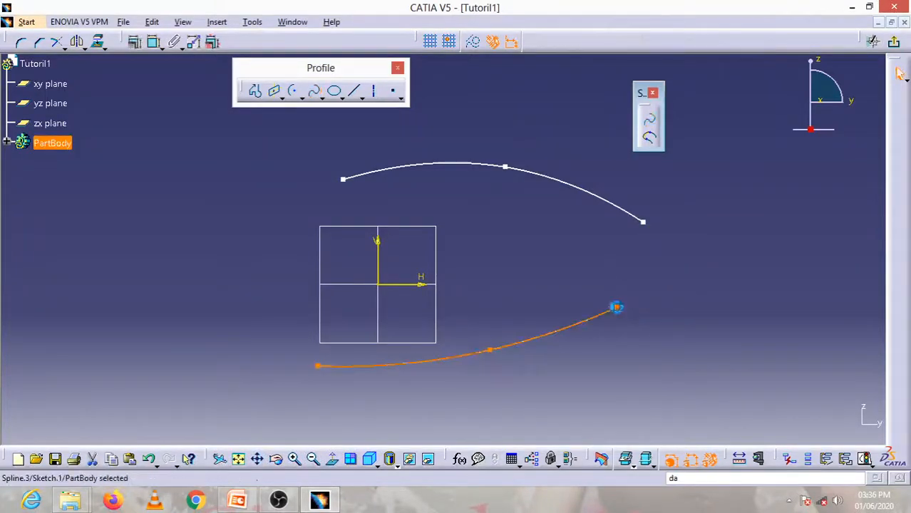
pyautogui.click(691, 361)
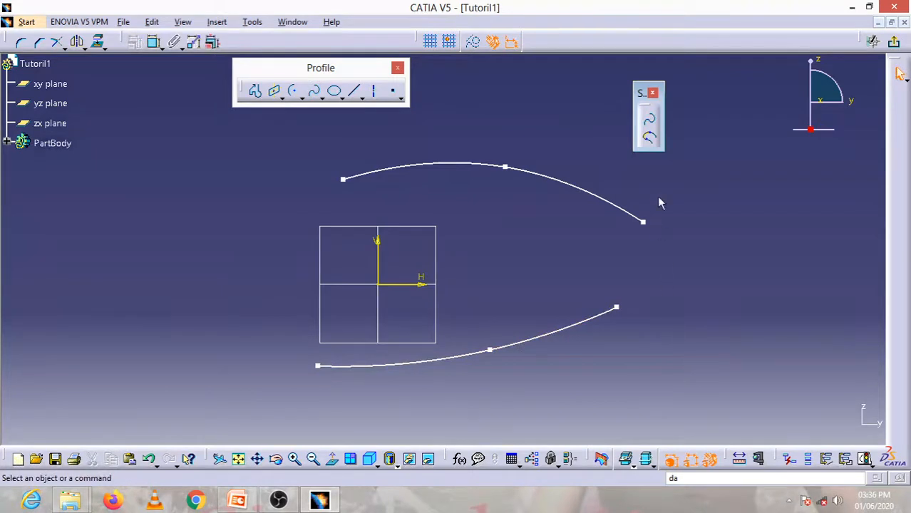
# Connect the right ends of the upper and lower splines with a curvature-continuous curve at tension 1, and undo it.
pyautogui.click(650, 139)
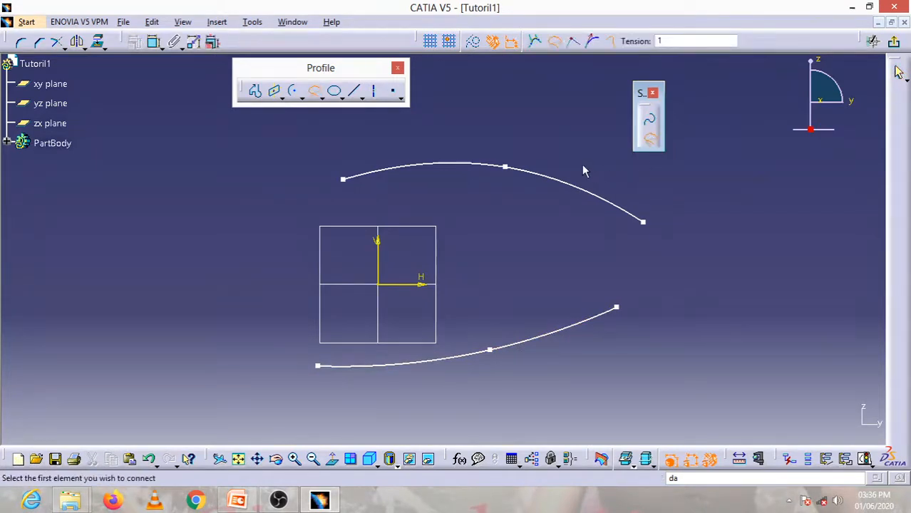
pyautogui.click(610, 204)
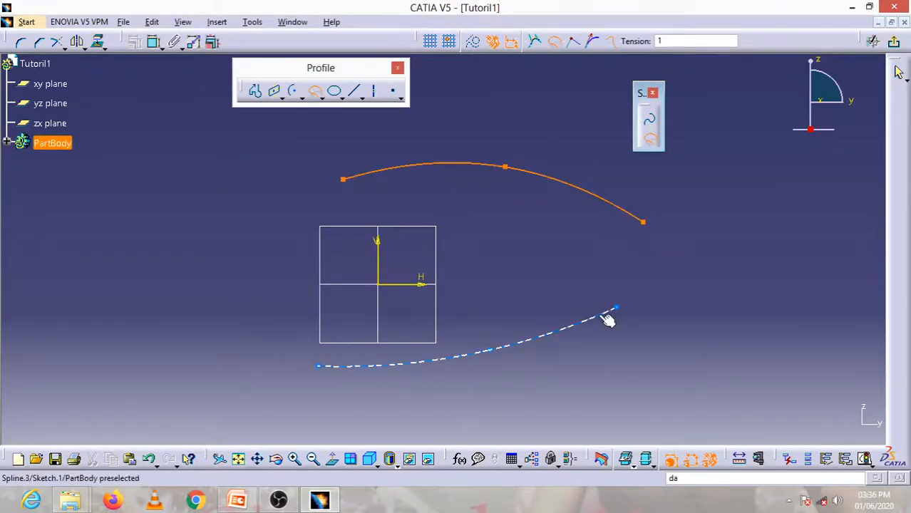
pyautogui.click(607, 321)
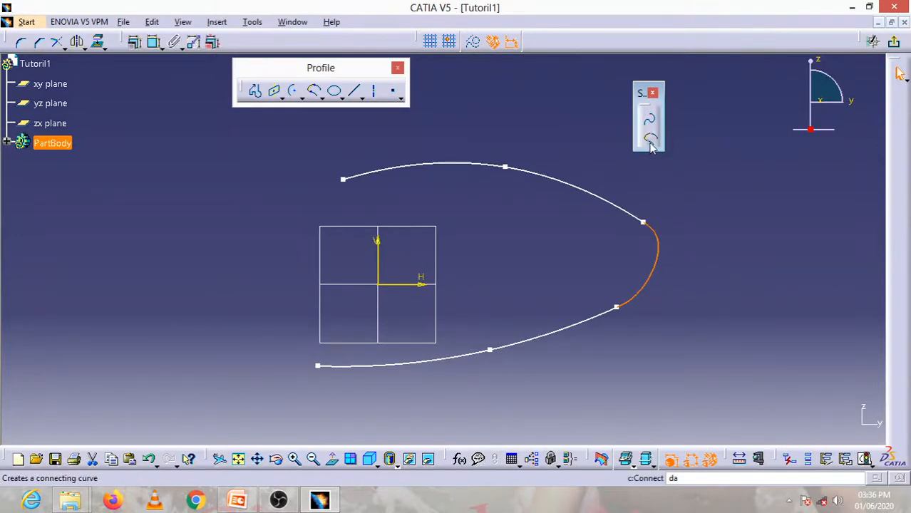
pyautogui.hotkey('ctrl', 'z')
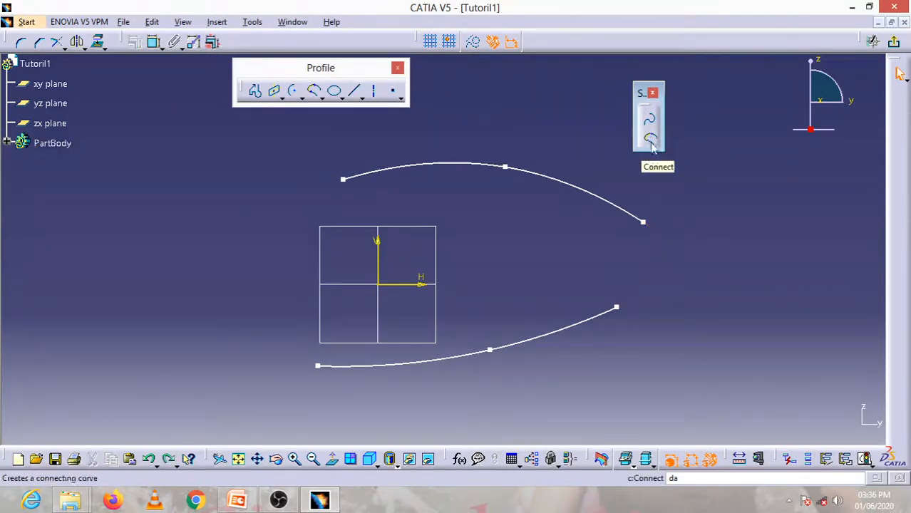
# Connect the right ends of the two splines using Continuity in point, and delete the resulting connection.
pyautogui.click(651, 140)
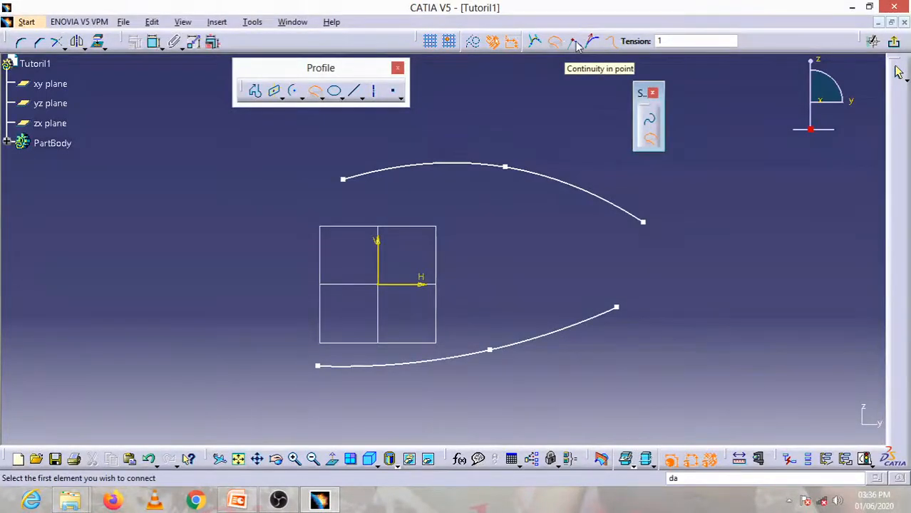
pyautogui.click(576, 44)
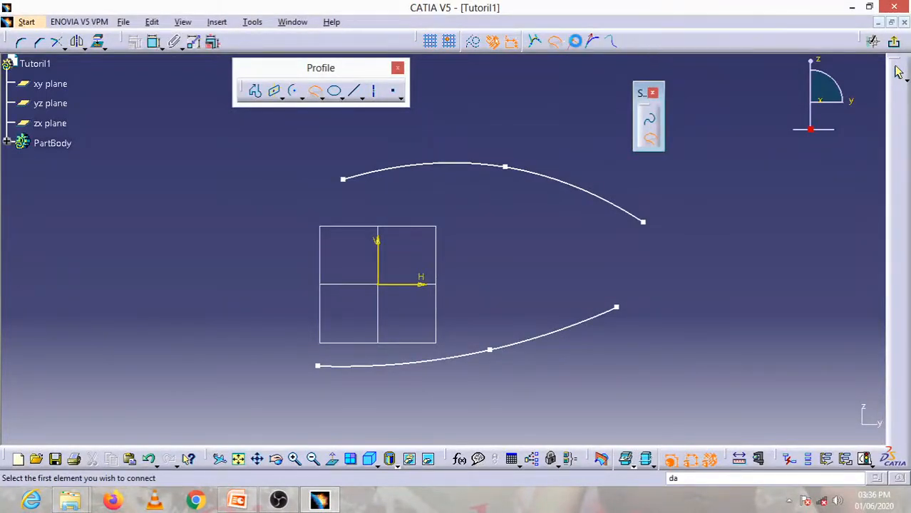
pyautogui.click(604, 203)
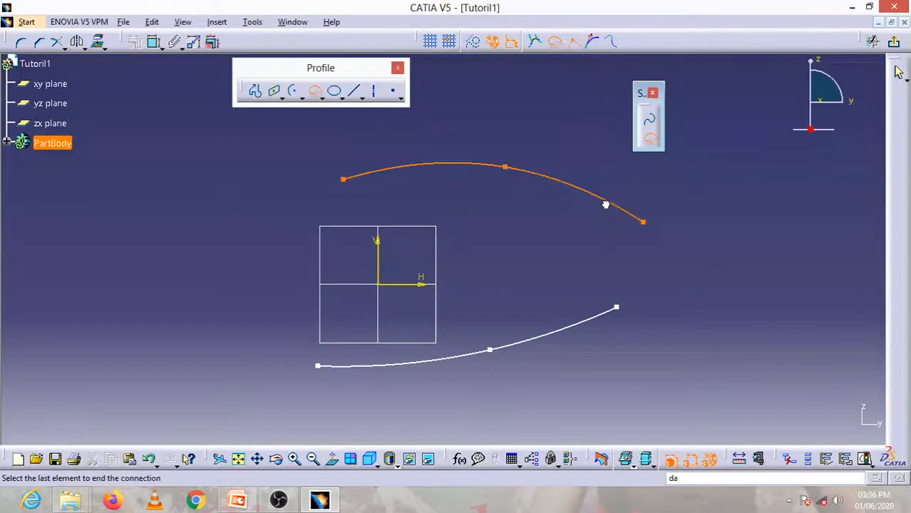
pyautogui.click(604, 324)
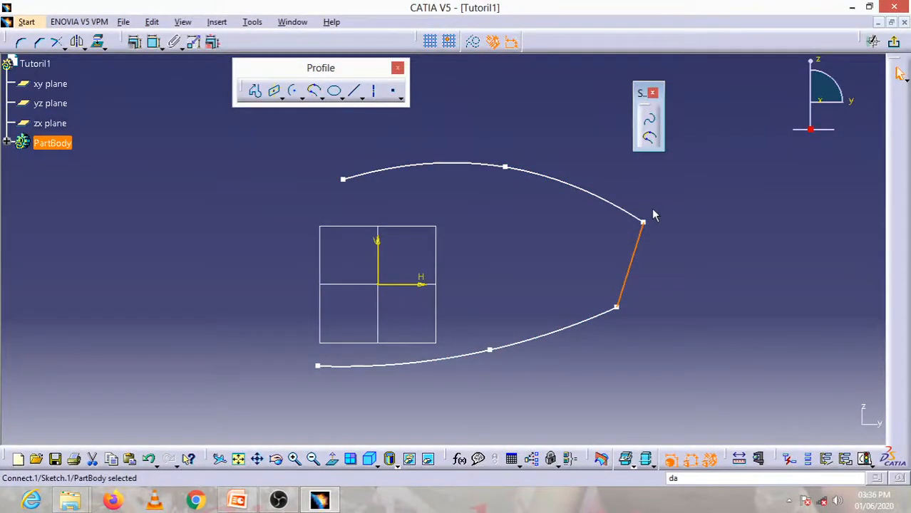
pyautogui.press('Delete')
# Start another Connect operation for the two open splines.
pyautogui.click(648, 137)
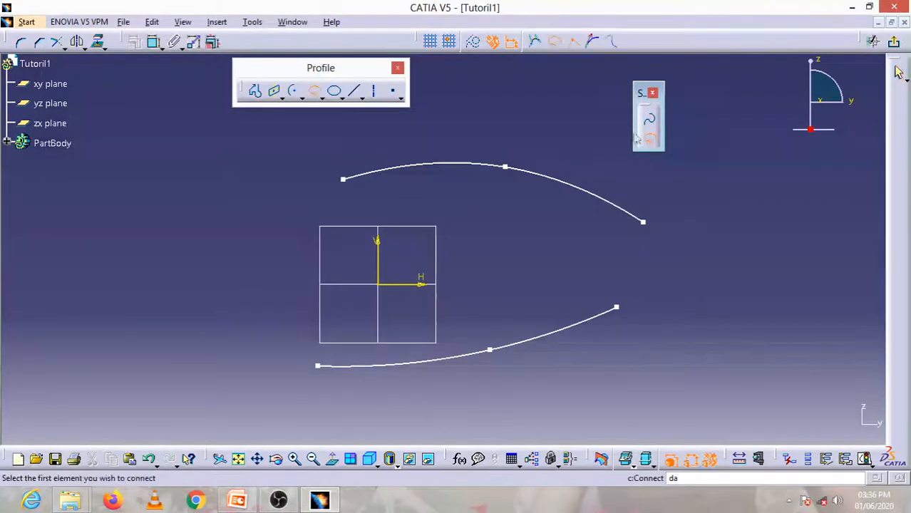
# Try connecting the right ends of the lower and upper splines with tangency continuity and tension 1, and undo the connection.
pyautogui.click(592, 41)
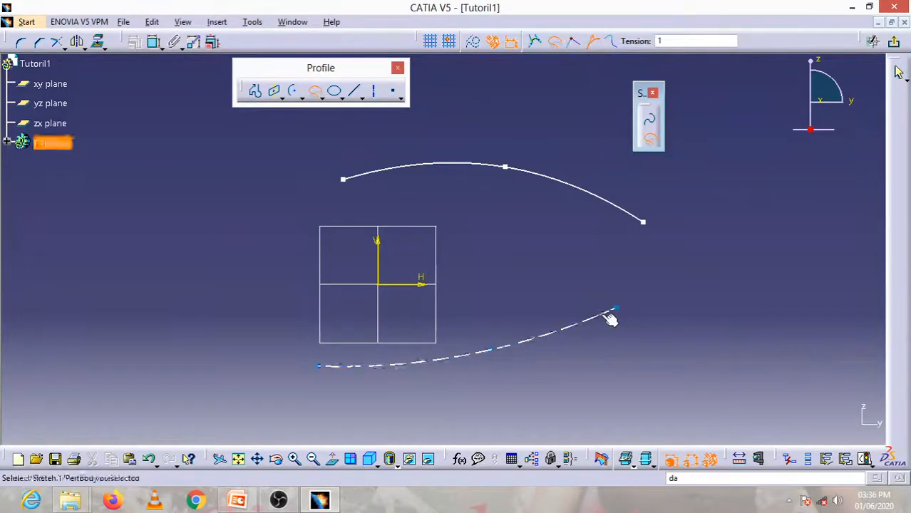
pyautogui.click(610, 315)
pyautogui.click(630, 214)
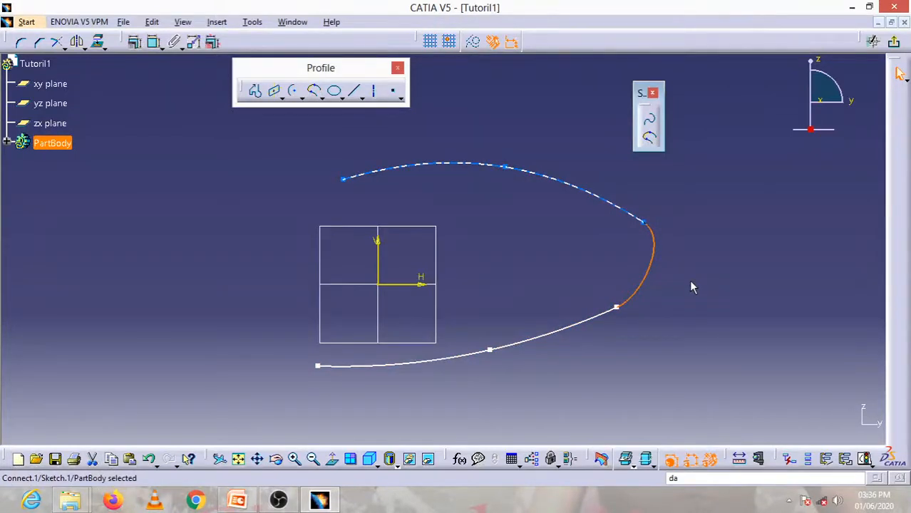
pyautogui.hotkey('ctrl', 'z')
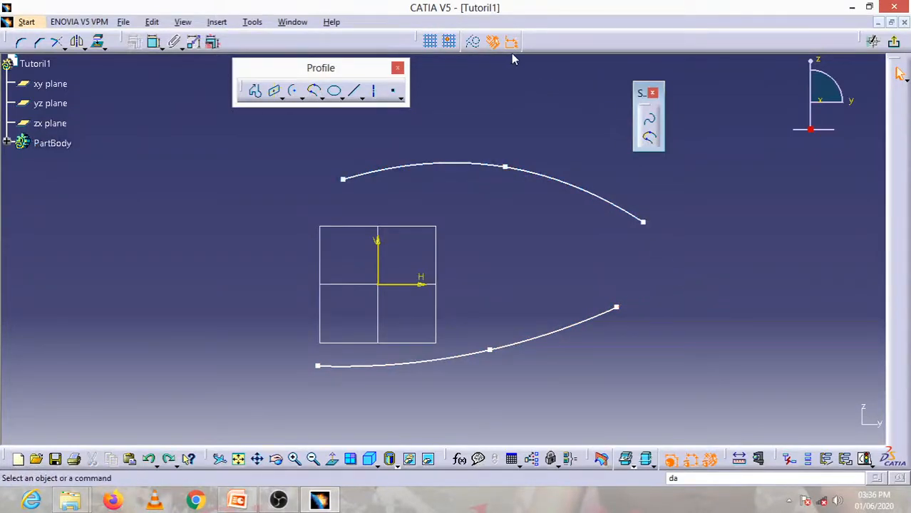
# Try connecting the right ends of the upper and lower splines with curvature continuity, and undo the connection.
pyautogui.click(649, 136)
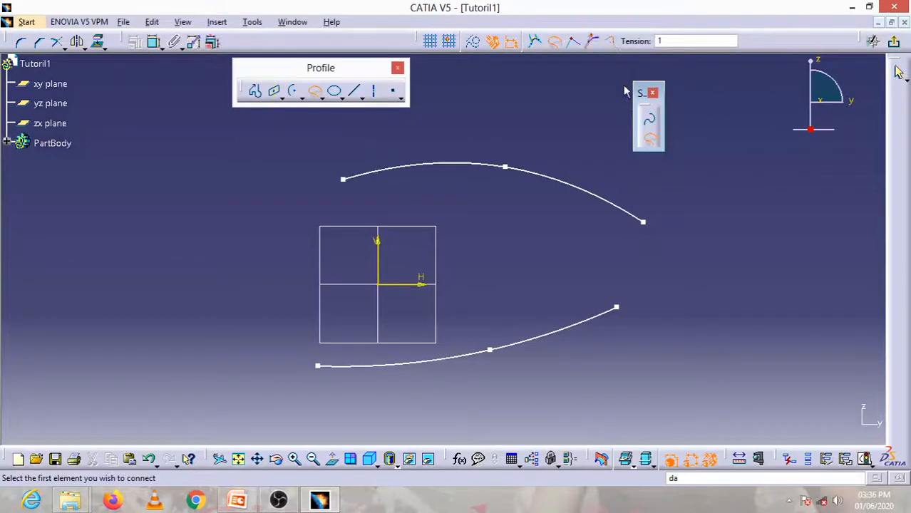
pyautogui.click(603, 210)
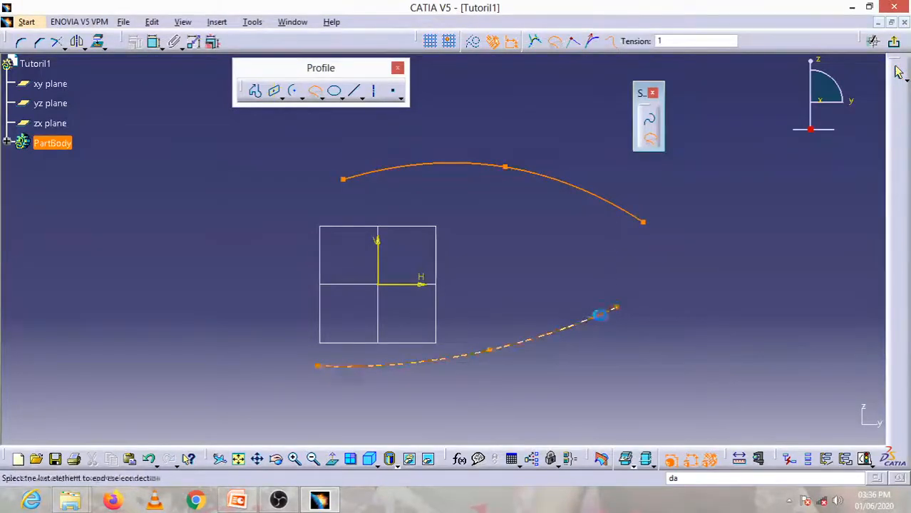
pyautogui.click(602, 314)
pyautogui.hotkey('ctrl', 'z')
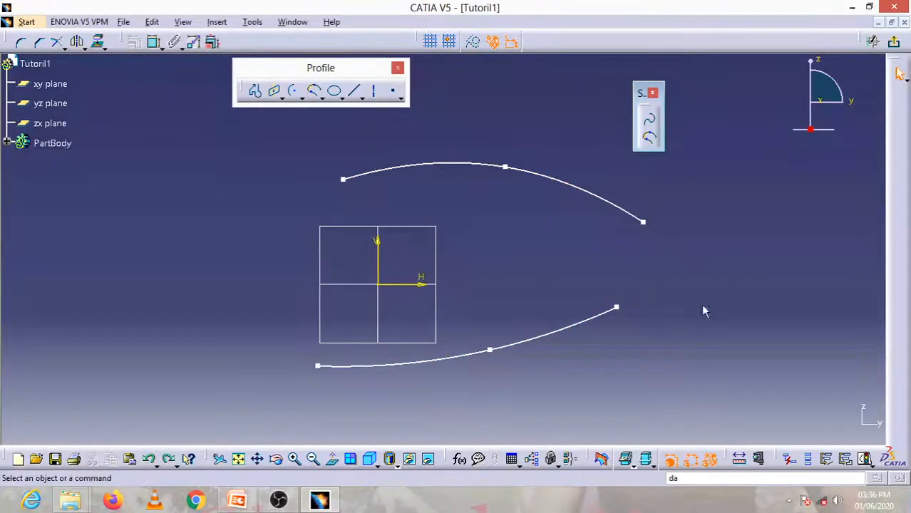
# Connect the lower spline's right end to the upper spline's with curvature continuity and tension 1.
pyautogui.click(651, 137)
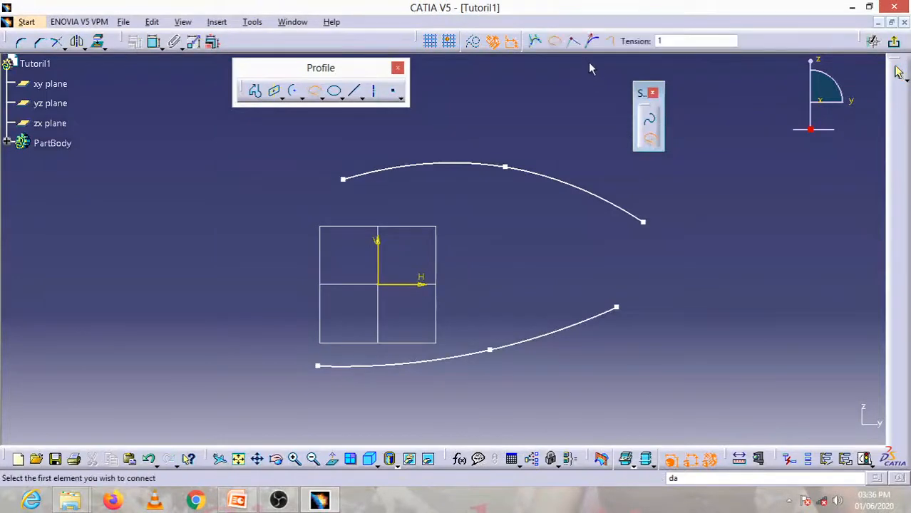
pyautogui.click(662, 40)
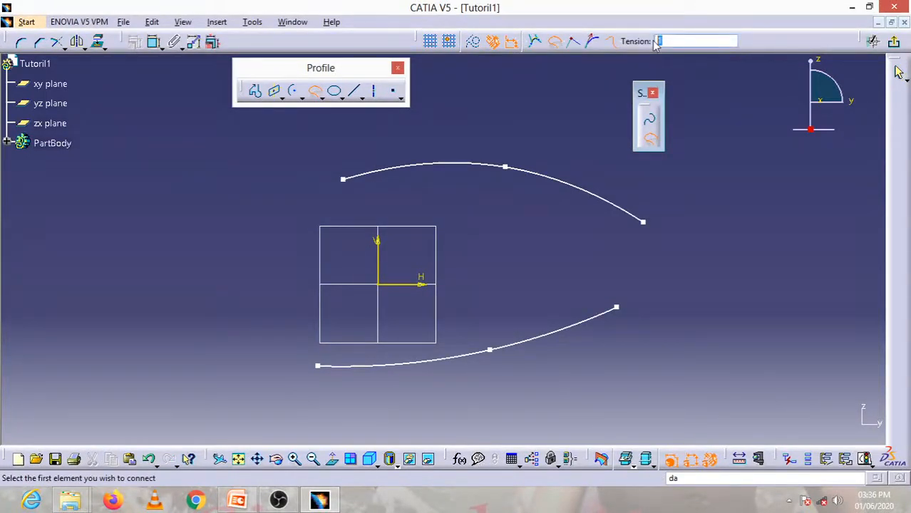
pyautogui.click(614, 308)
pyautogui.click(623, 208)
pyautogui.click(700, 215)
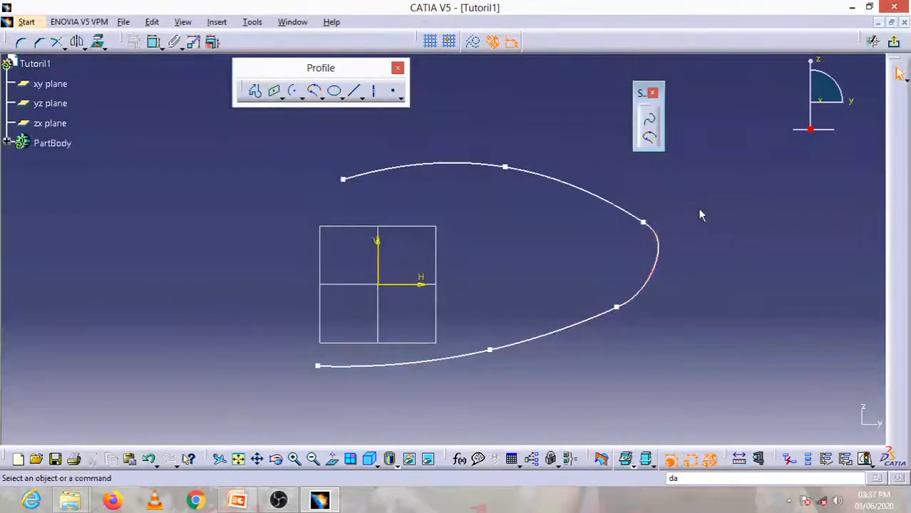
# Add a second connecting curve between the right ends of the upper and lower splines with tension 3.
pyautogui.click(652, 140)
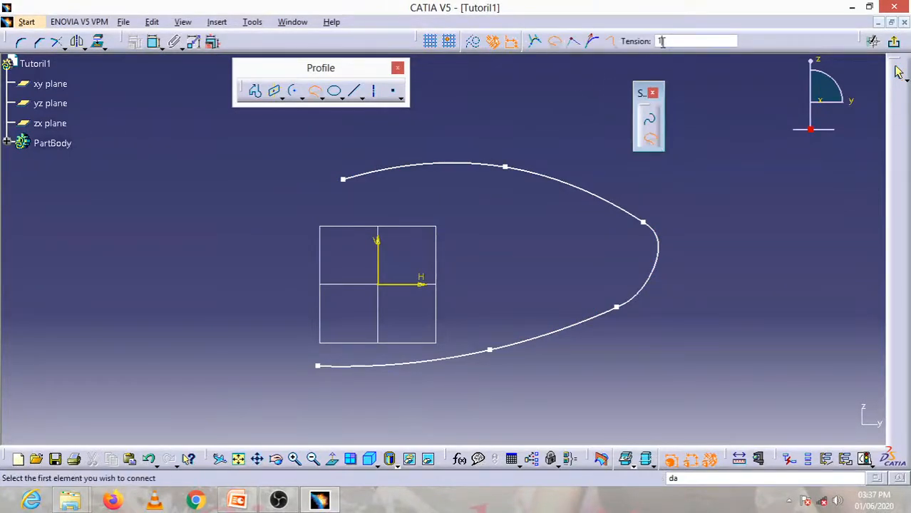
pyautogui.write('3')
pyautogui.click(639, 201)
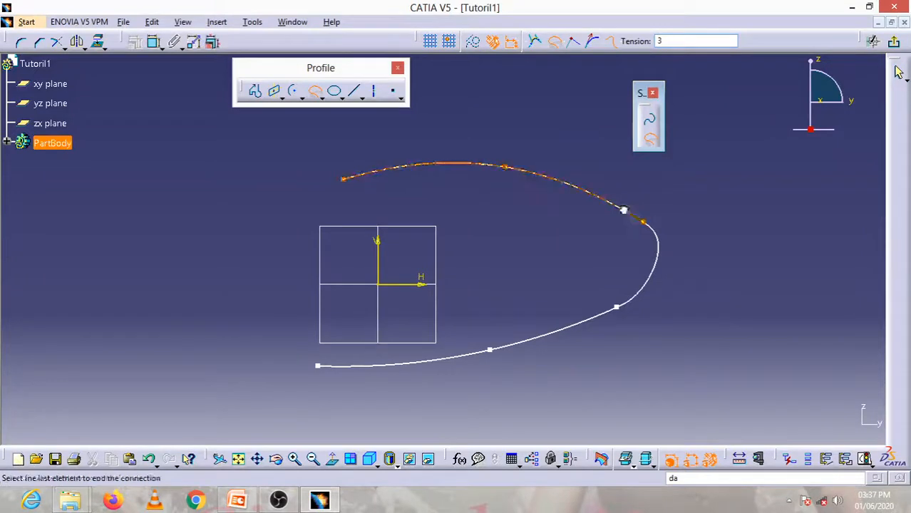
pyautogui.click(595, 315)
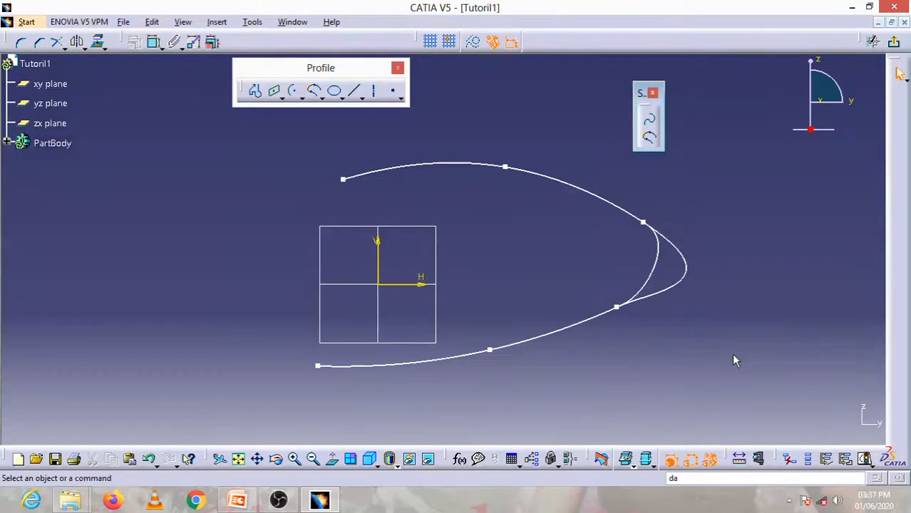
# Delete both splines, their points and the two connecting curves from the sketch.
pyautogui.moveTo(734, 361)
pyautogui.mouseDown()
pyautogui.moveTo(469, 194)
pyautogui.moveTo(244, 146)
pyautogui.mouseUp()
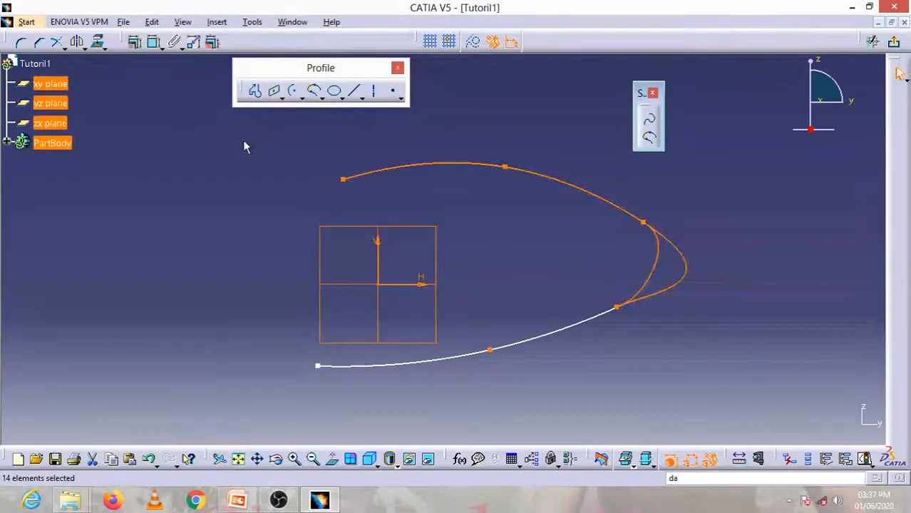
pyautogui.press('Delete')
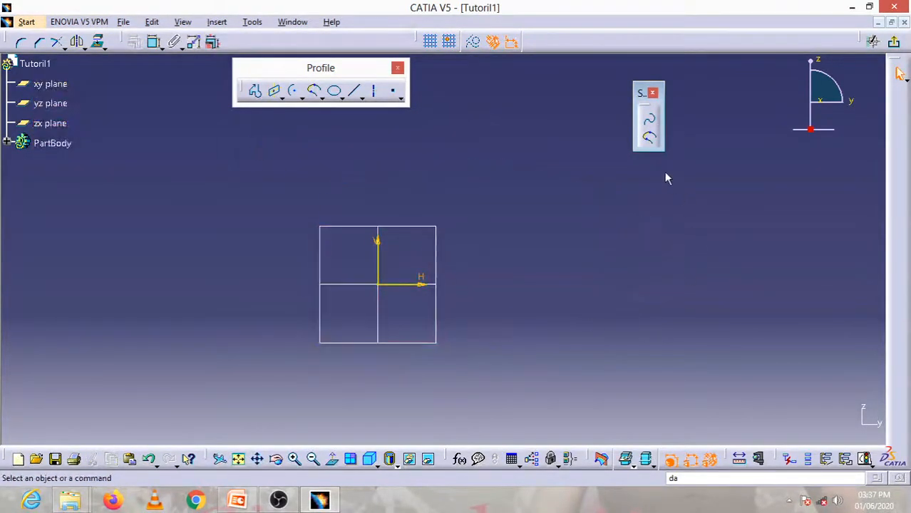
# Close the floating spline tool palette and detach the conic tool palette into the open sketch area.
pyautogui.click(652, 93)
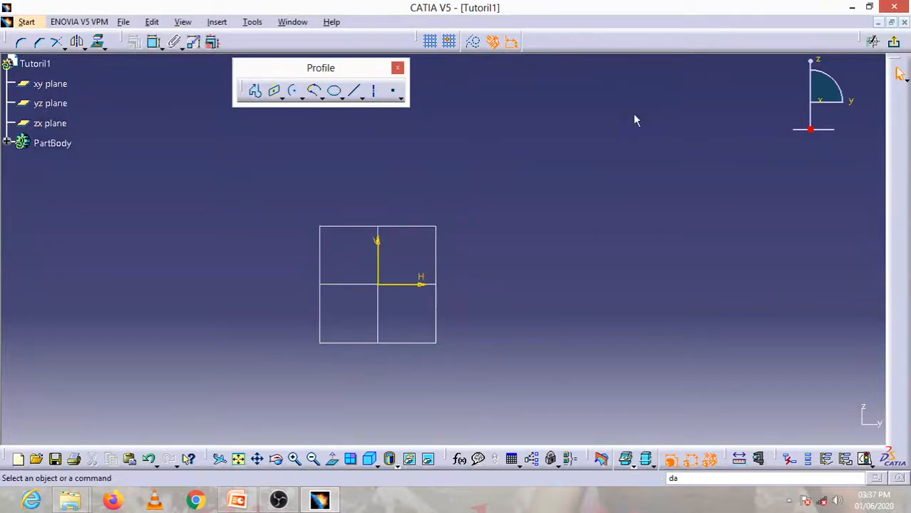
pyautogui.click(342, 99)
pyautogui.moveTo(356, 114); pyautogui.dragTo(617, 88)
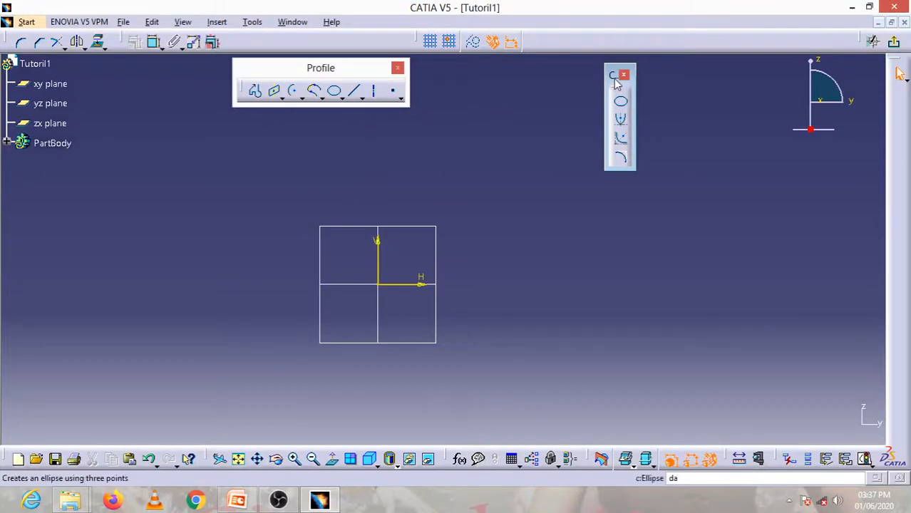
# Draw a roughly horizontal ellipse with a major radius of about 473 mm to the right of the sketch origin.
pyautogui.click(620, 101)
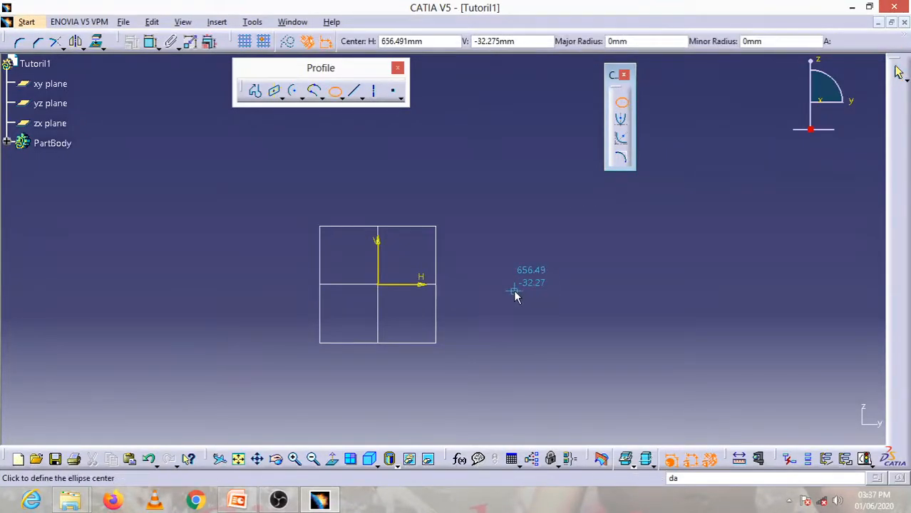
pyautogui.click(607, 288)
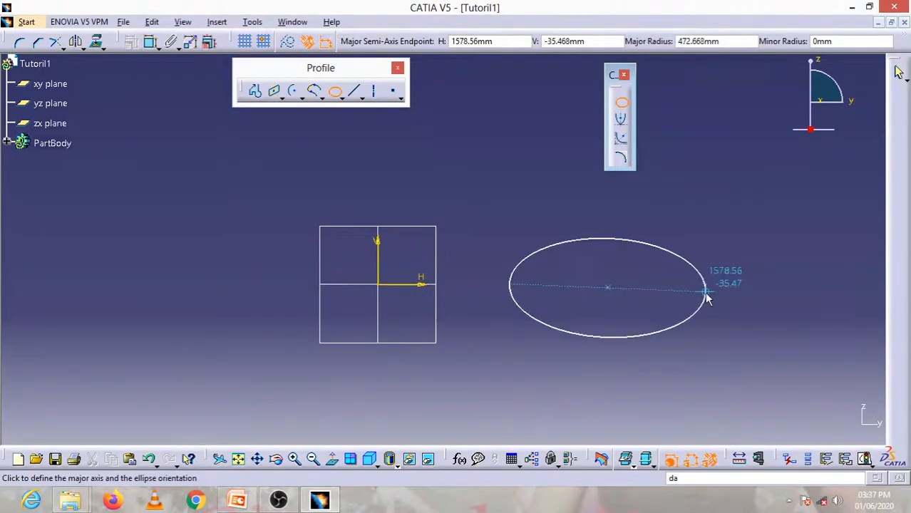
pyautogui.click(706, 297)
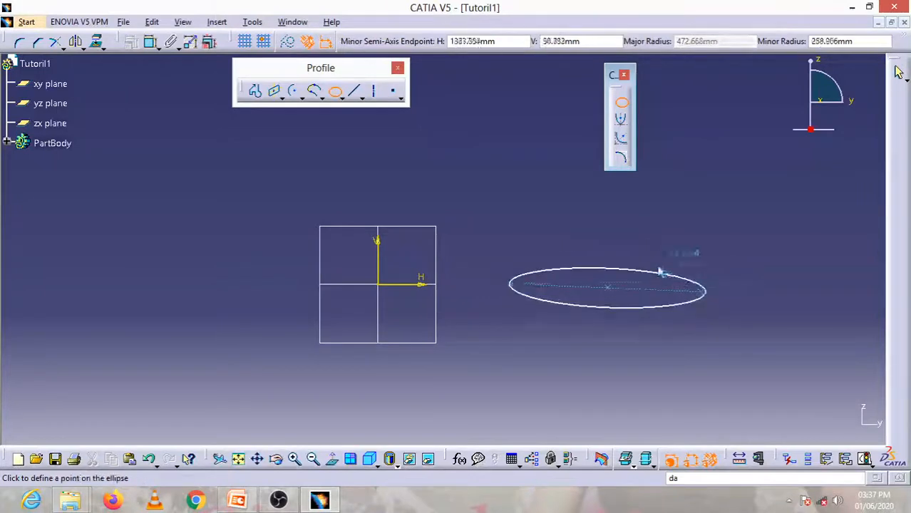
pyautogui.click(611, 245)
pyautogui.click(724, 219)
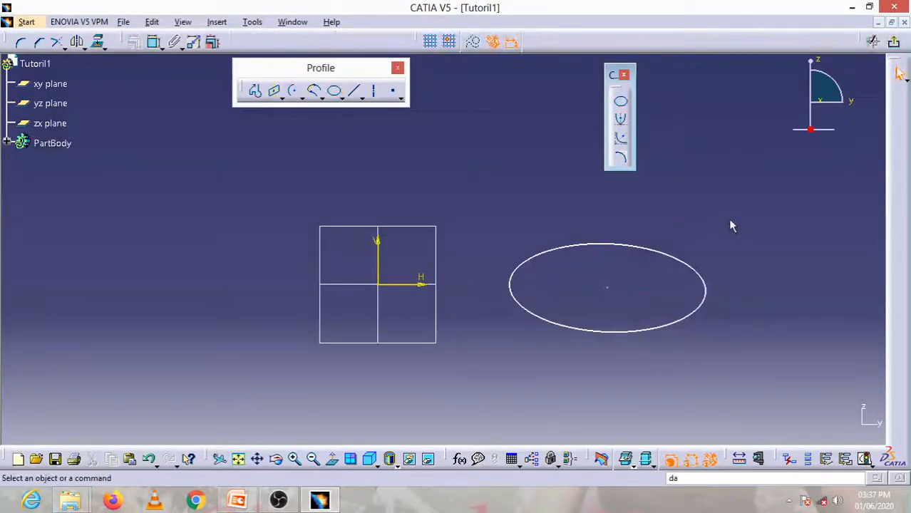
# Draw a vertical ellipse with a major radius of about 629 mm left of the origin, and delete both ellipses.
pyautogui.click(620, 102)
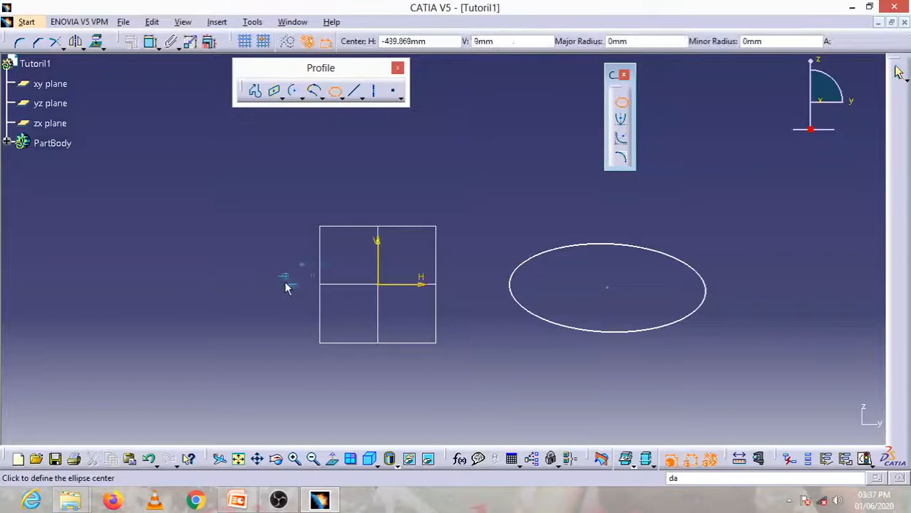
pyautogui.click(171, 243)
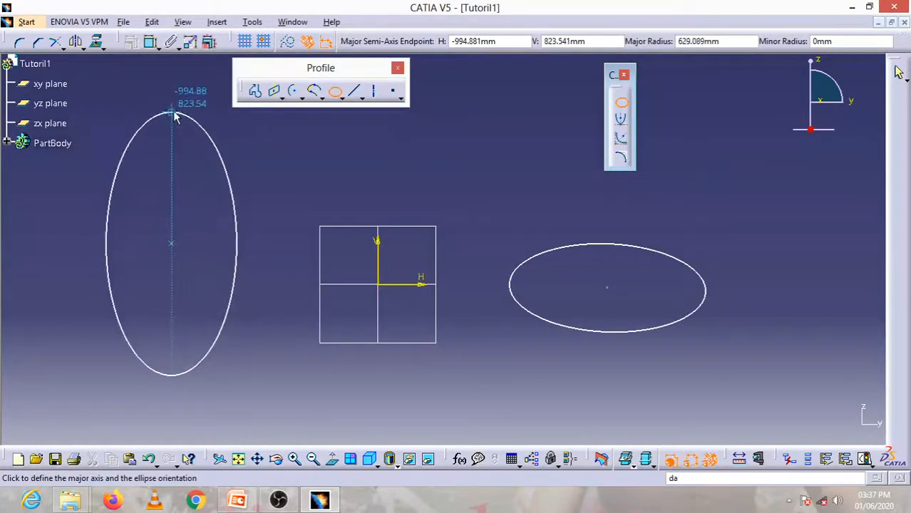
pyautogui.click(175, 114)
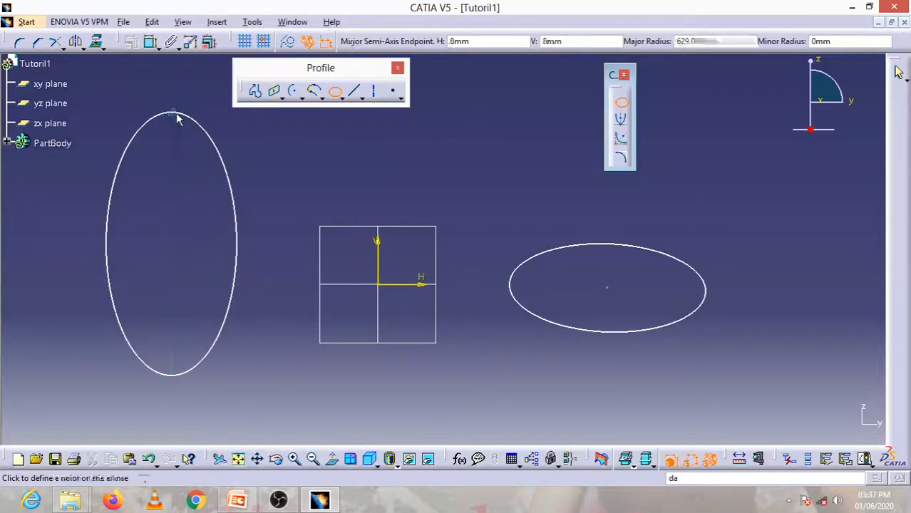
pyautogui.click(236, 236)
pyautogui.click(362, 187)
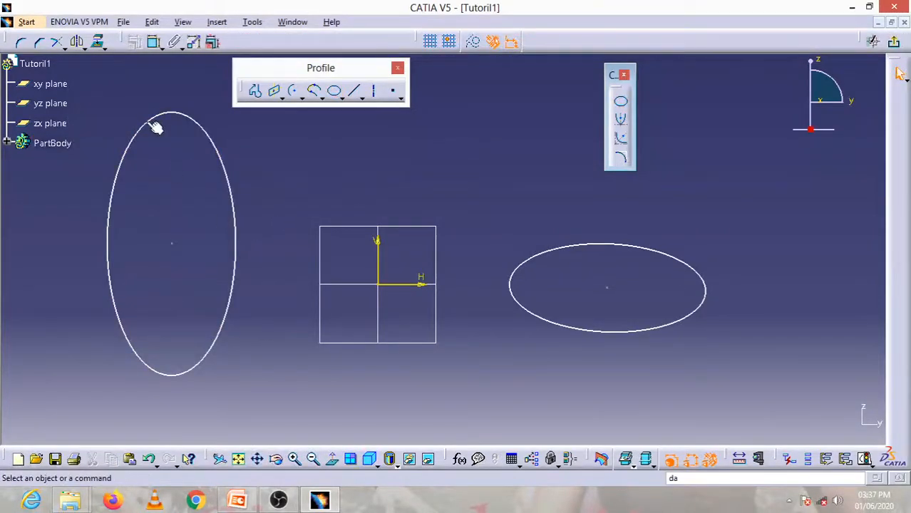
pyautogui.moveTo(98, 104)
pyautogui.mouseDown()
pyautogui.moveTo(427, 335)
pyautogui.moveTo(742, 396)
pyautogui.mouseUp()
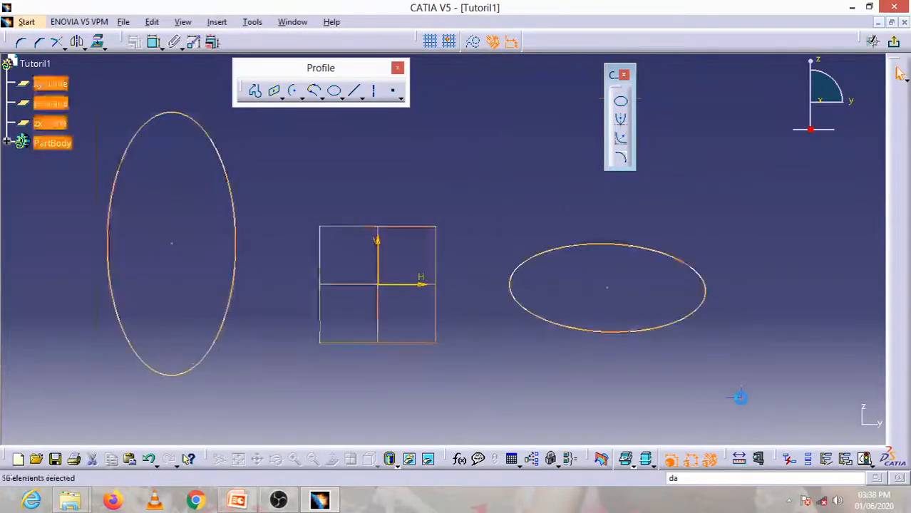
pyautogui.press('Delete')
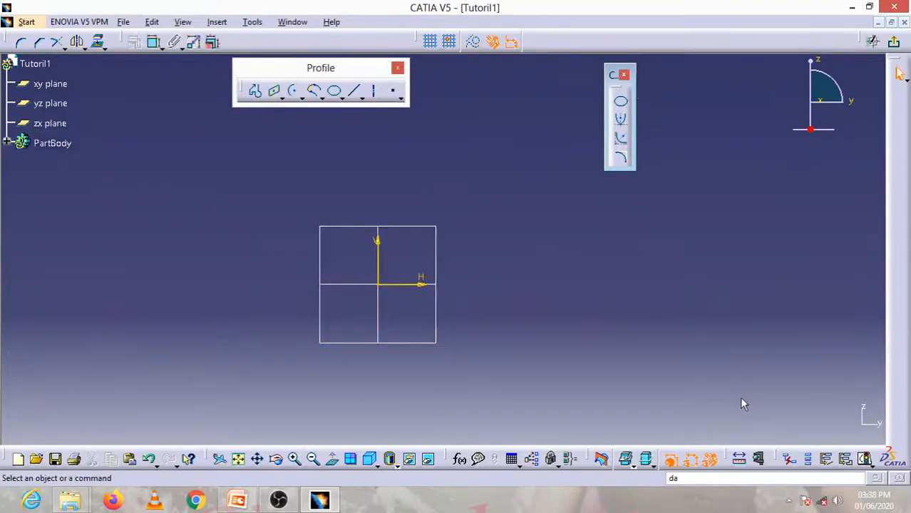
# Draw an upward-opening parabola by focus right of the origin, with its apex at about (1122, -336) mm, and delete it.
pyautogui.click(622, 121)
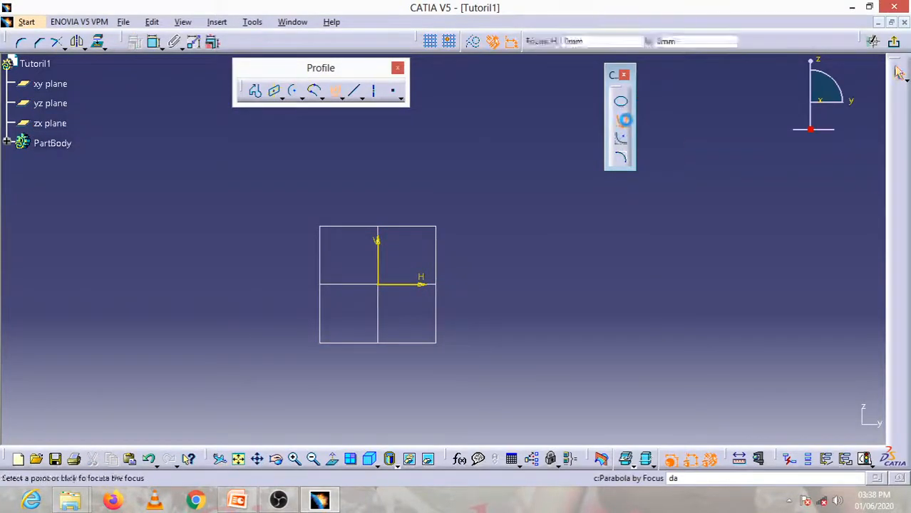
pyautogui.click(611, 252)
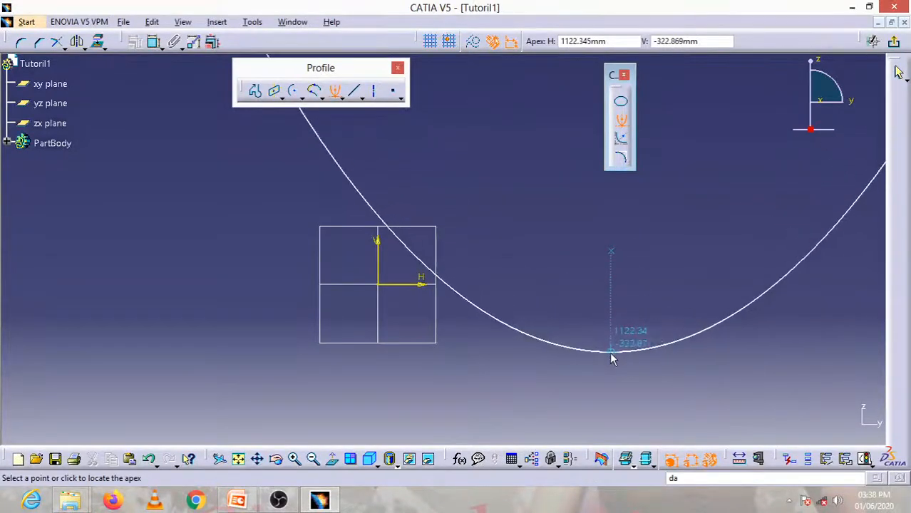
pyautogui.click(612, 354)
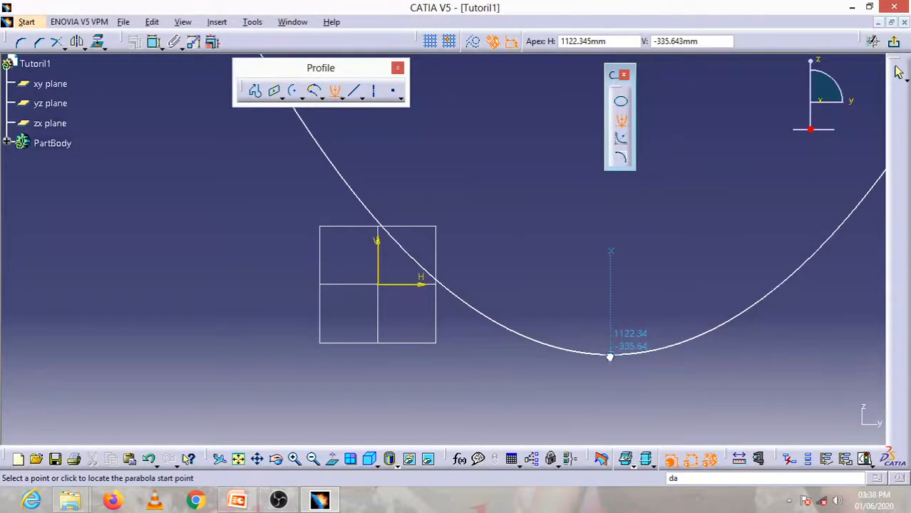
pyautogui.click(857, 206)
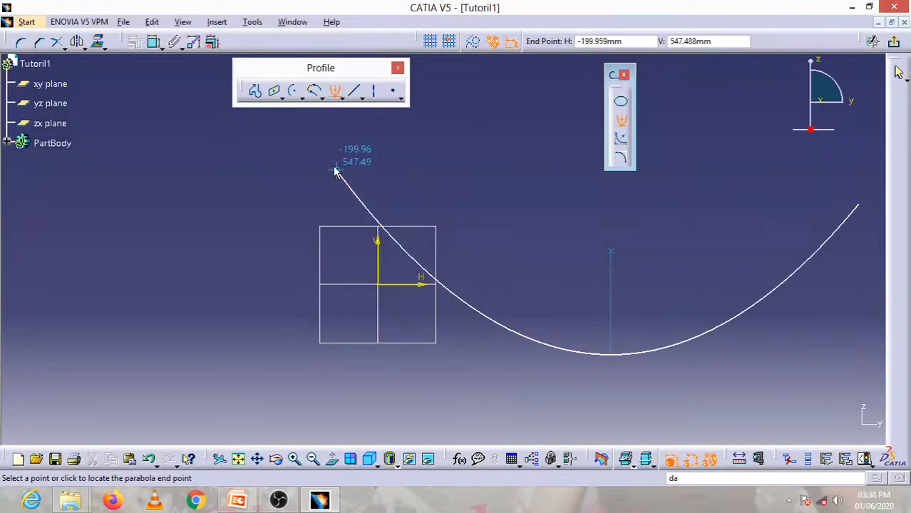
pyautogui.click(336, 170)
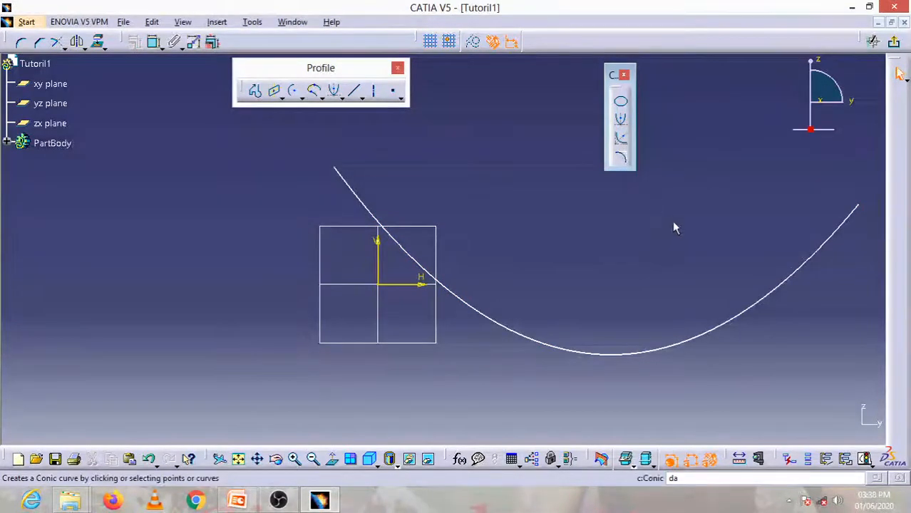
pyautogui.click(633, 354)
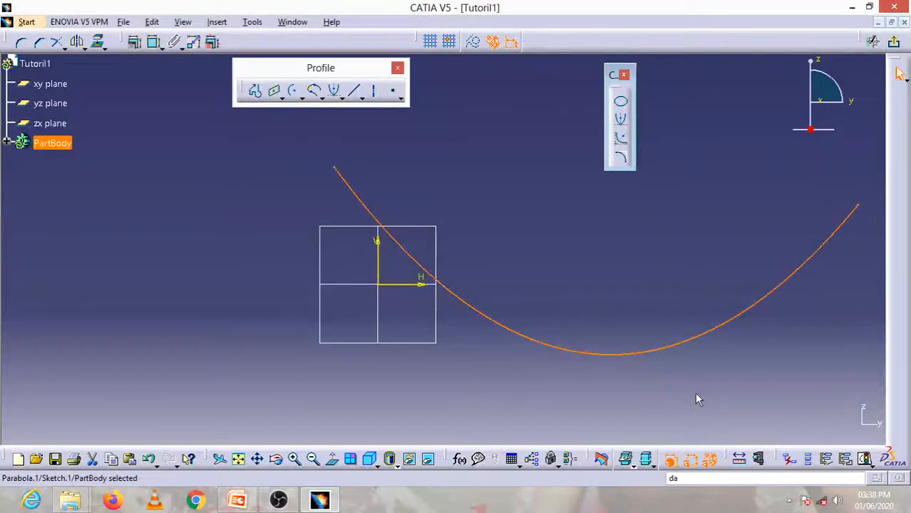
pyautogui.press('Delete')
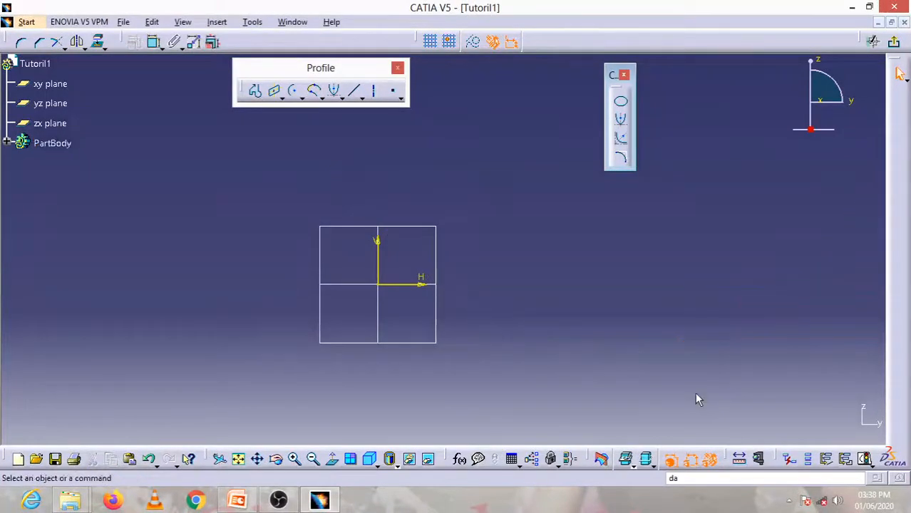
# Close the floating conic tool palette and detach the line tool palette into the open sketch area.
pyautogui.click(621, 75)
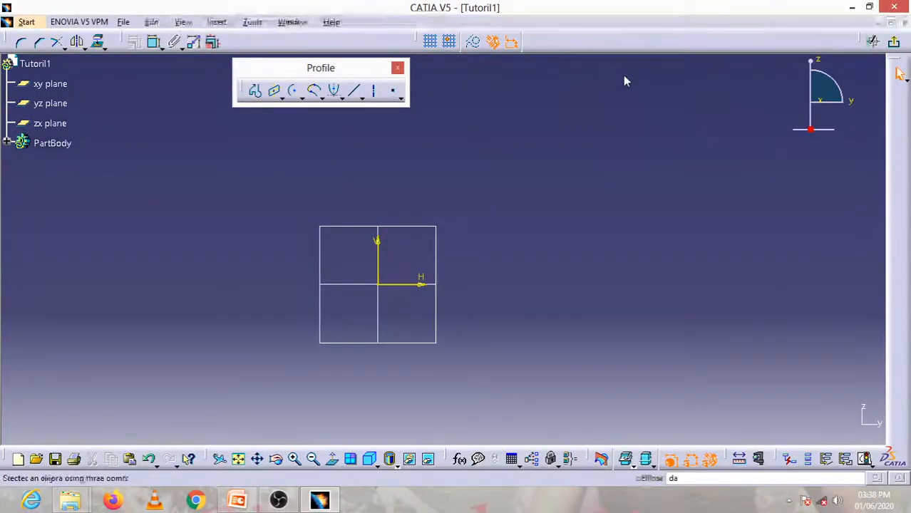
pyautogui.click(361, 98)
pyautogui.moveTo(372, 106); pyautogui.dragTo(621, 165)
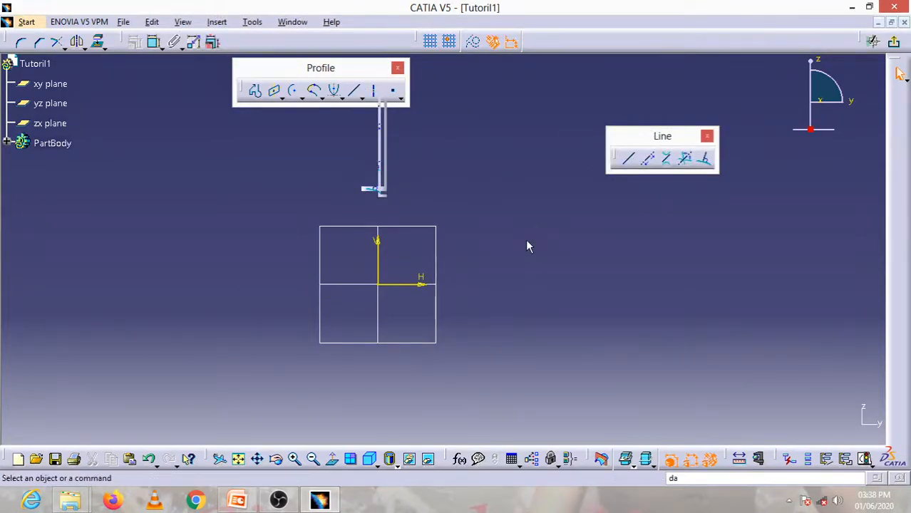
# Draw a horizontal line in the open area below and to the right of the sketch origin.
pyautogui.moveTo(527, 246)
pyautogui.mouseDown(button='middle')
pyautogui.moveTo(531, 262)
pyautogui.moveTo(396, 210)
pyautogui.moveTo(390, 186)
pyautogui.mouseUp(button='middle')
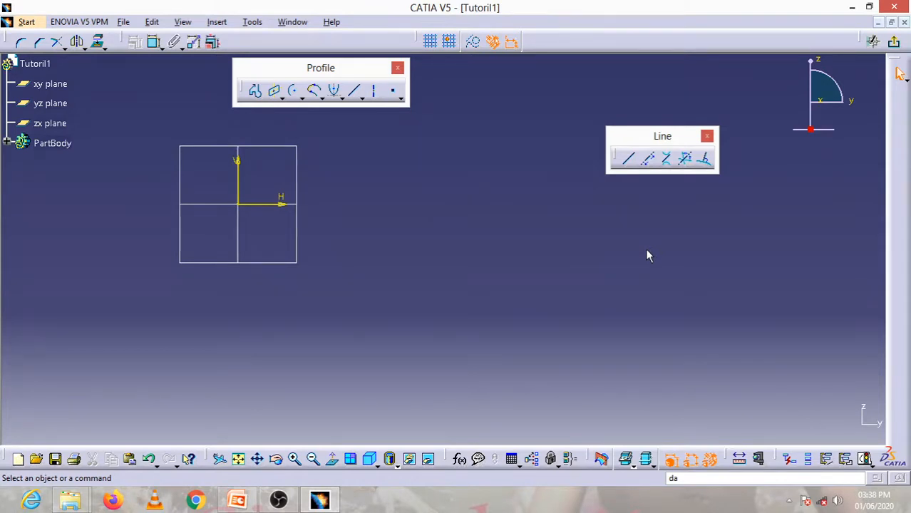
pyautogui.click(629, 160)
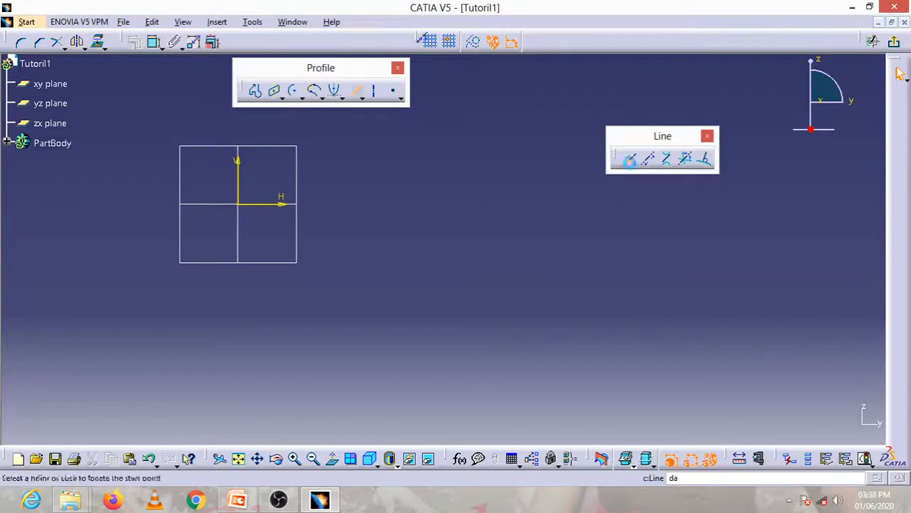
pyautogui.click(312, 334)
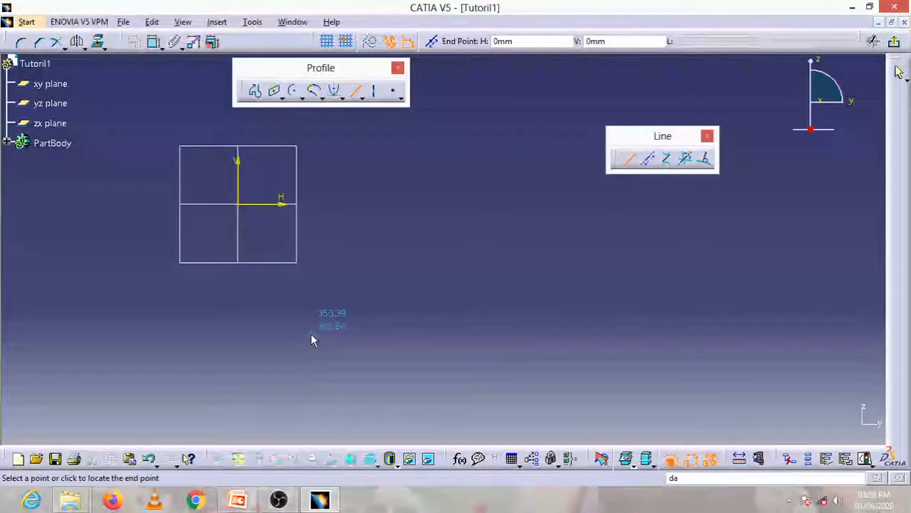
pyautogui.click(557, 334)
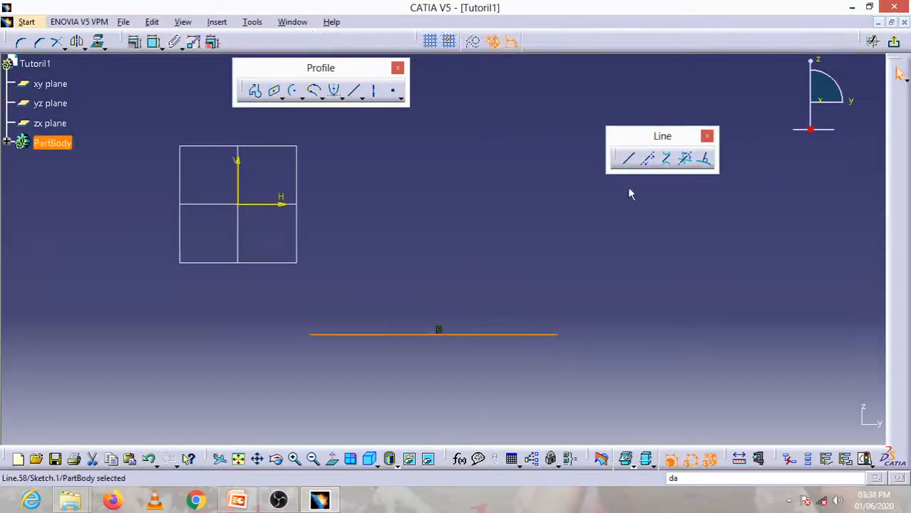
# Draw an inclined line rising to the right above the horizontal line, and a vertical line above the inclined one.
pyautogui.click(629, 160)
pyautogui.click(332, 302)
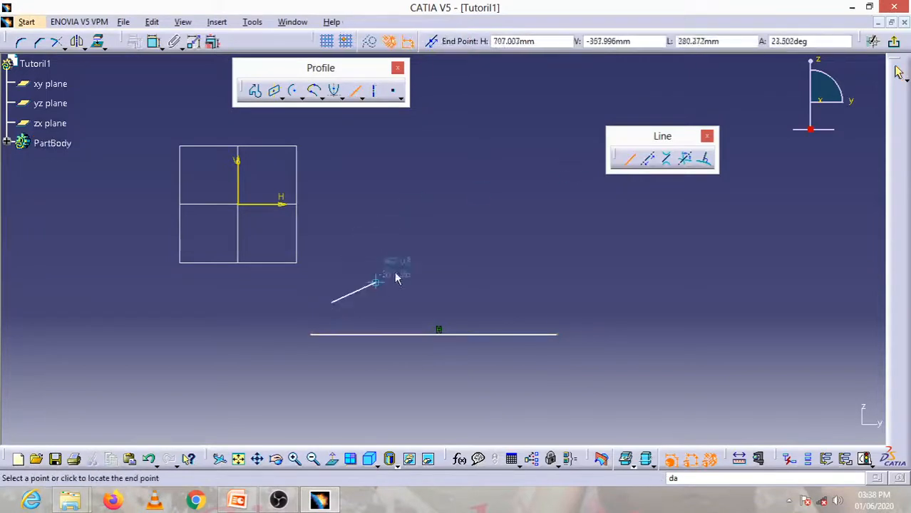
pyautogui.click(450, 248)
pyautogui.click(628, 159)
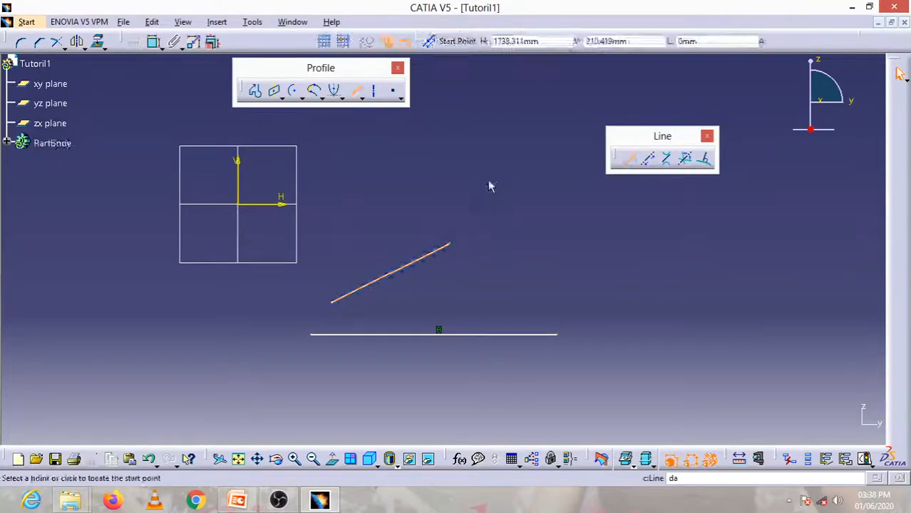
pyautogui.click(405, 219)
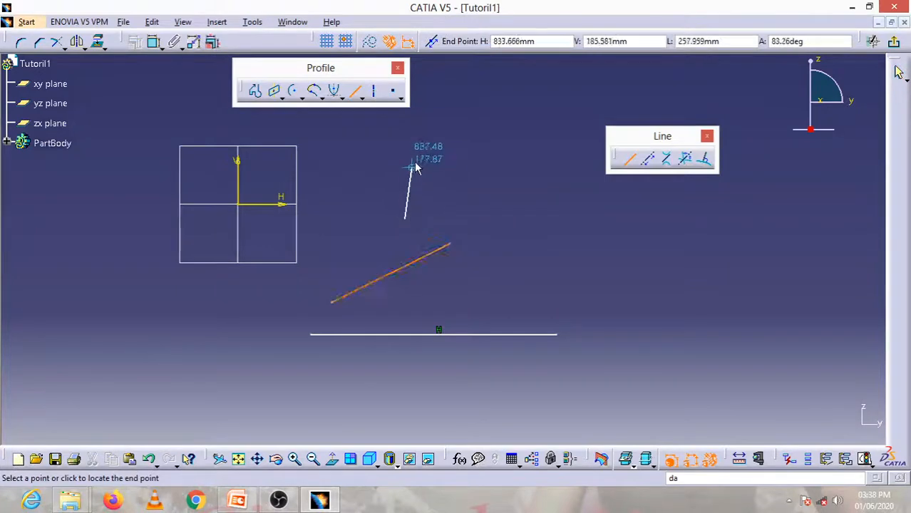
pyautogui.click(404, 140)
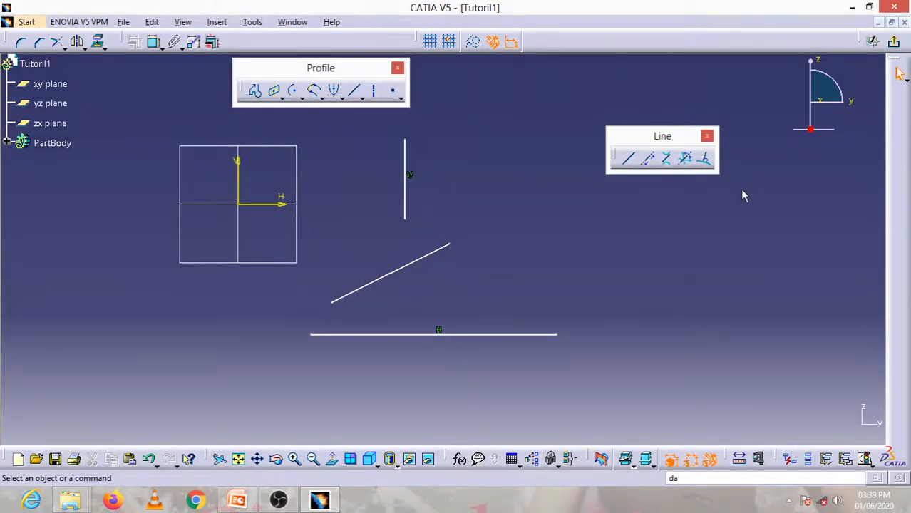
# Draw two horizontal infinite lines, one just above the inclined line and one just above the finite horizontal line.
pyautogui.click(650, 159)
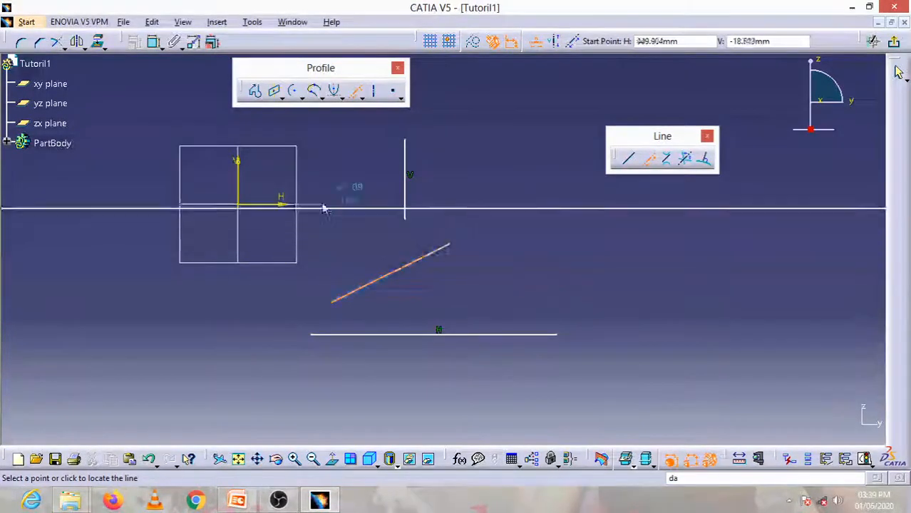
pyautogui.click(388, 275)
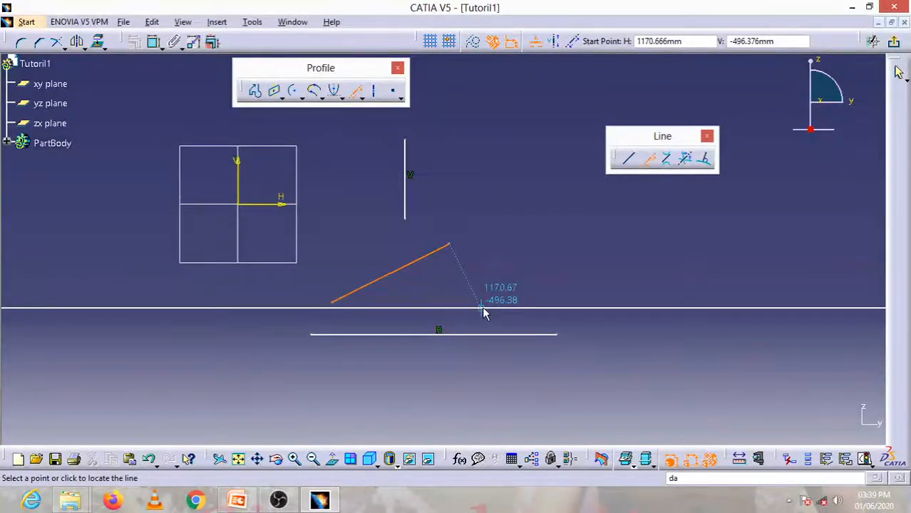
pyautogui.click(502, 229)
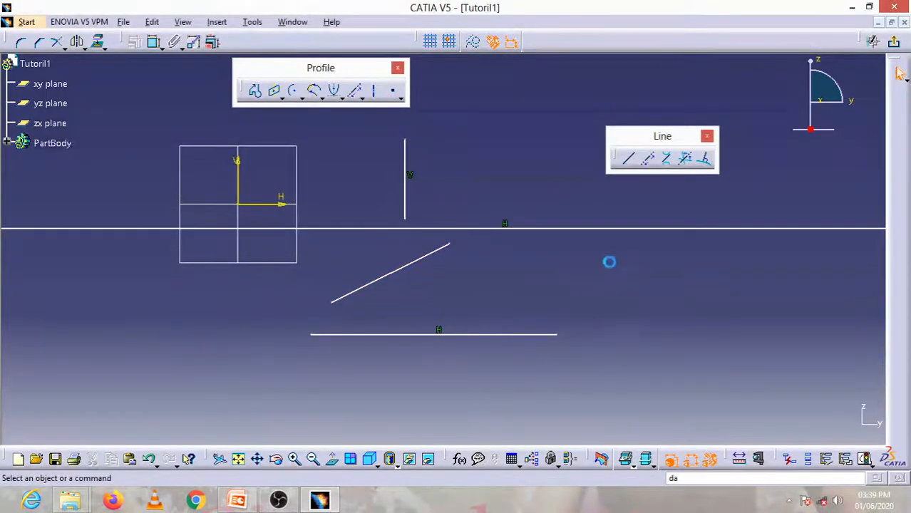
pyautogui.click(647, 158)
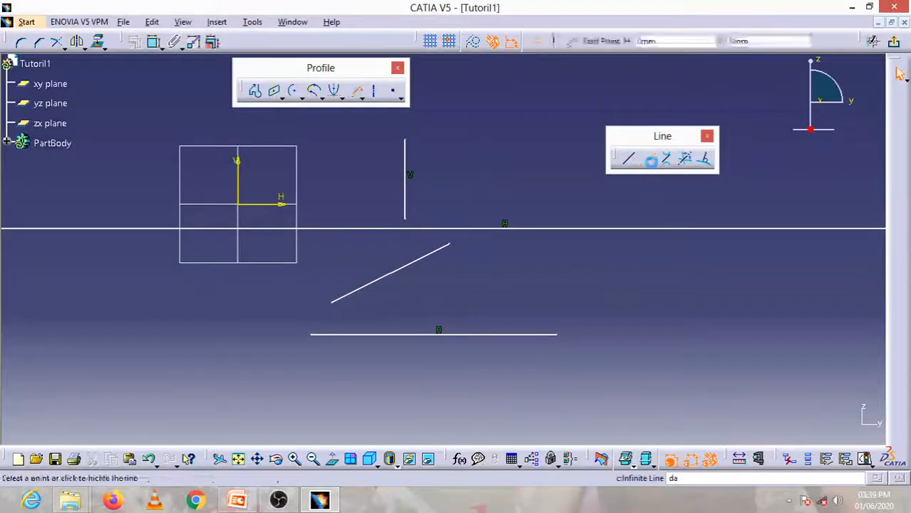
pyautogui.click(555, 314)
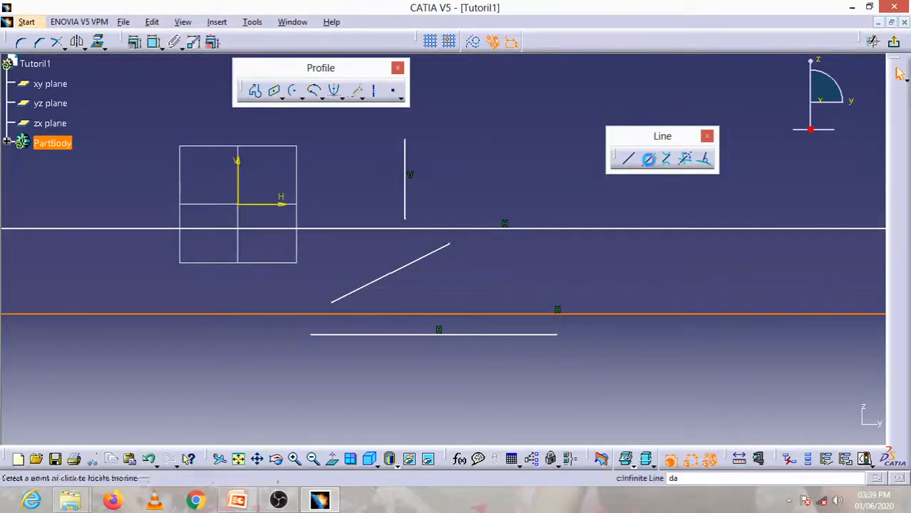
# Draw a vertical infinite line at about H 1346 mm, crossing both horizontal infinite lines.
pyautogui.click(649, 159)
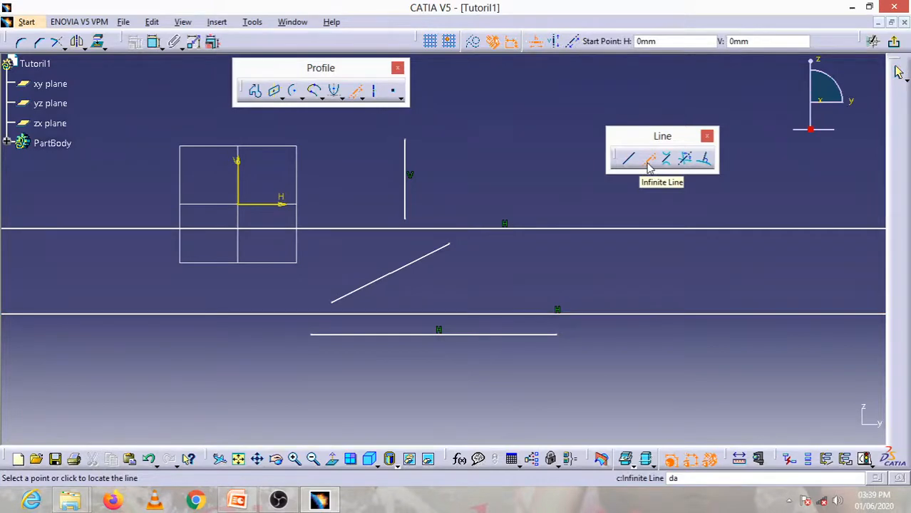
pyautogui.click(559, 43)
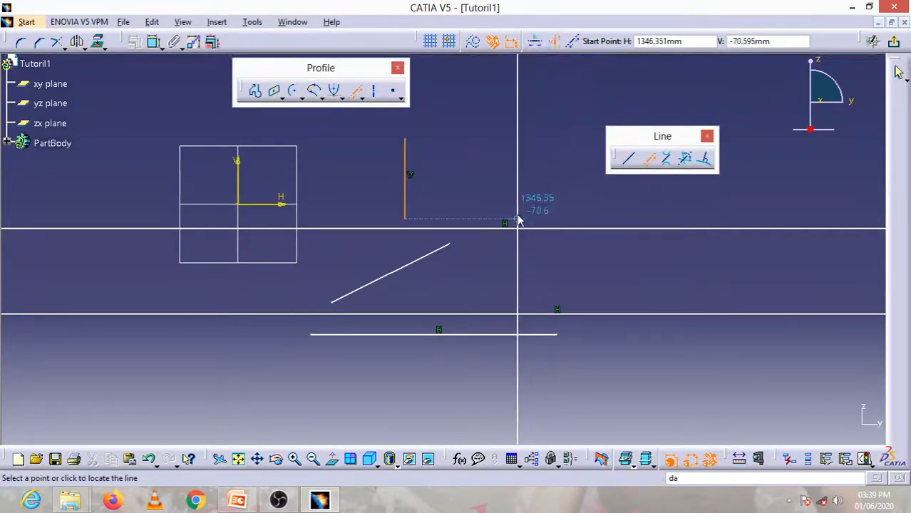
pyautogui.click(518, 199)
# Draw an infinite line through two points at the ends of the inclined line.
pyautogui.click(648, 158)
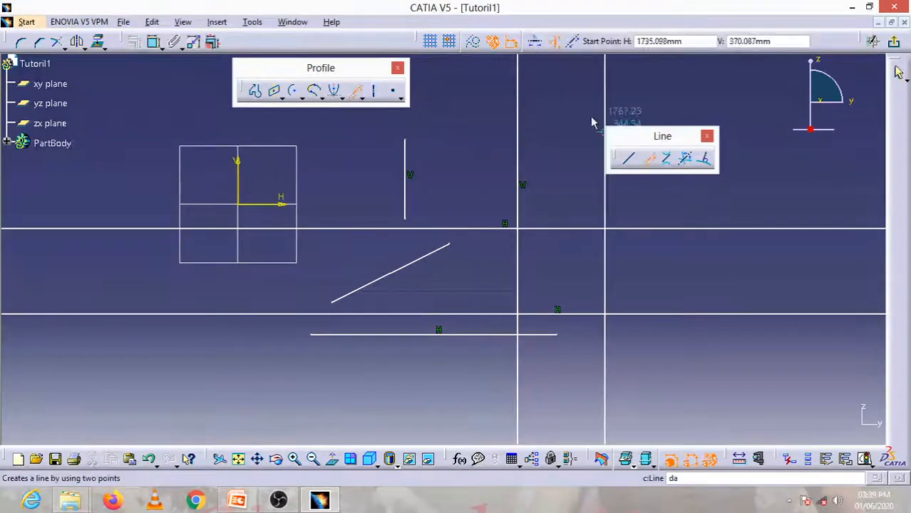
pyautogui.click(574, 44)
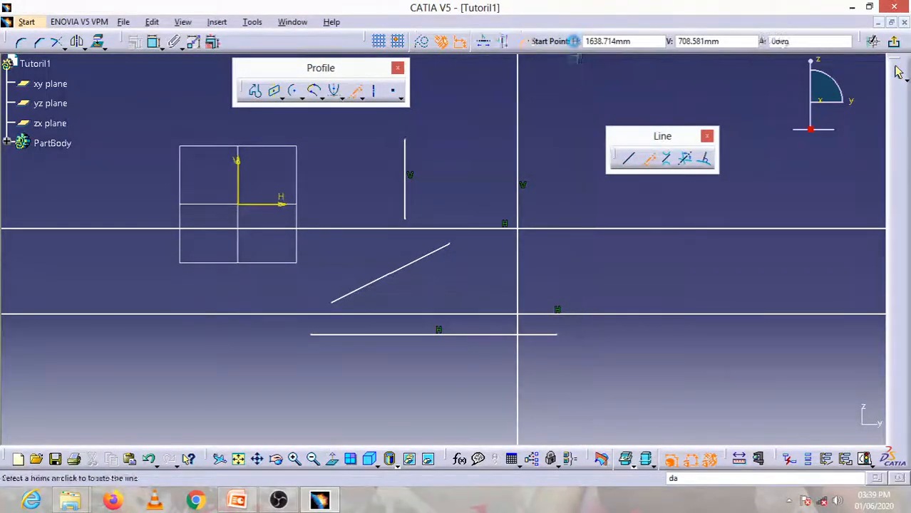
pyautogui.click(327, 304)
pyautogui.click(452, 240)
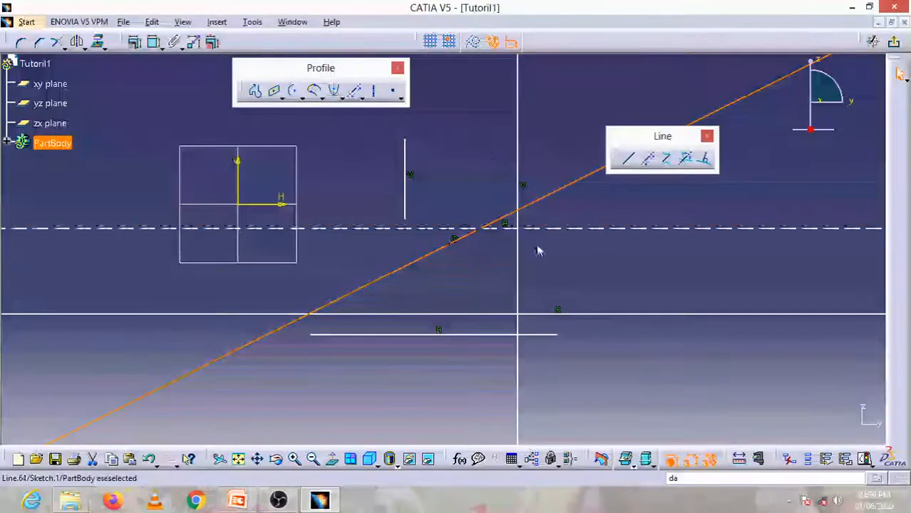
pyautogui.click(595, 278)
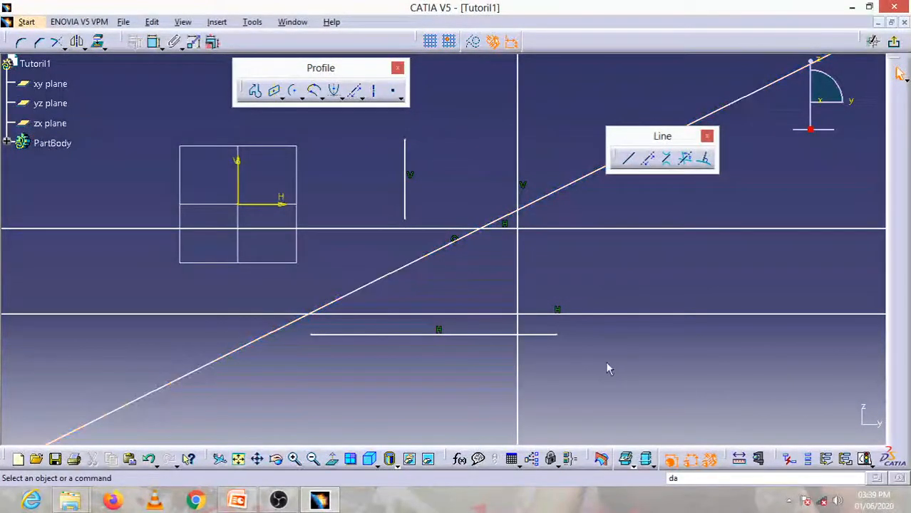
# Delete the three finite lines, and the inclined, both horizontal and the vertical infinite lines.
pyautogui.moveTo(613, 372); pyautogui.dragTo(355, 151)
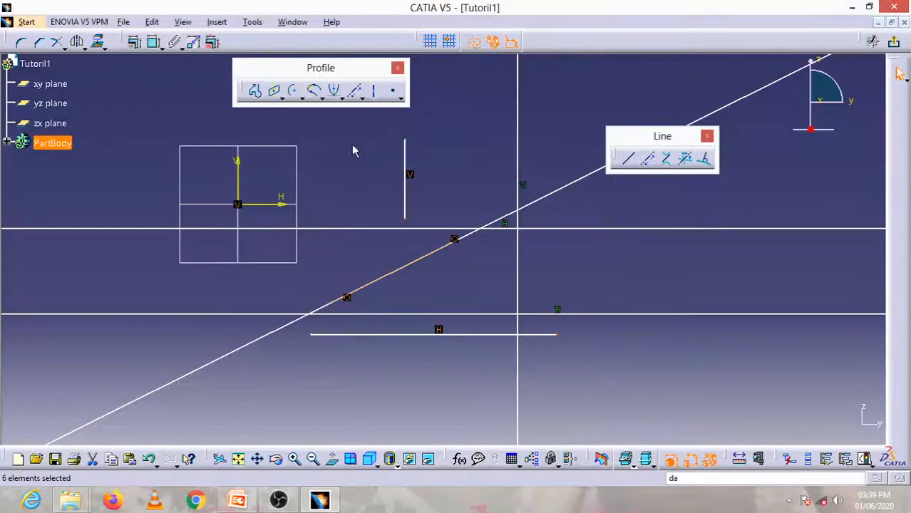
pyautogui.press('Delete')
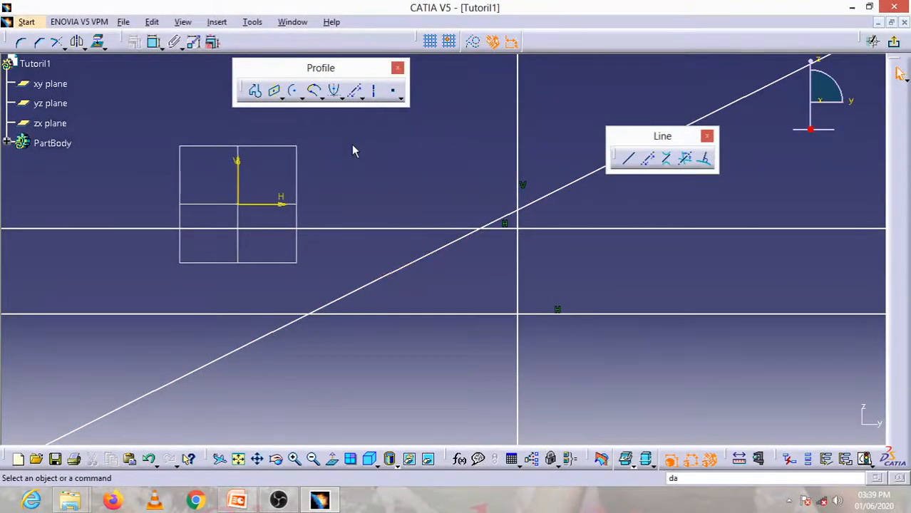
pyautogui.click(413, 264)
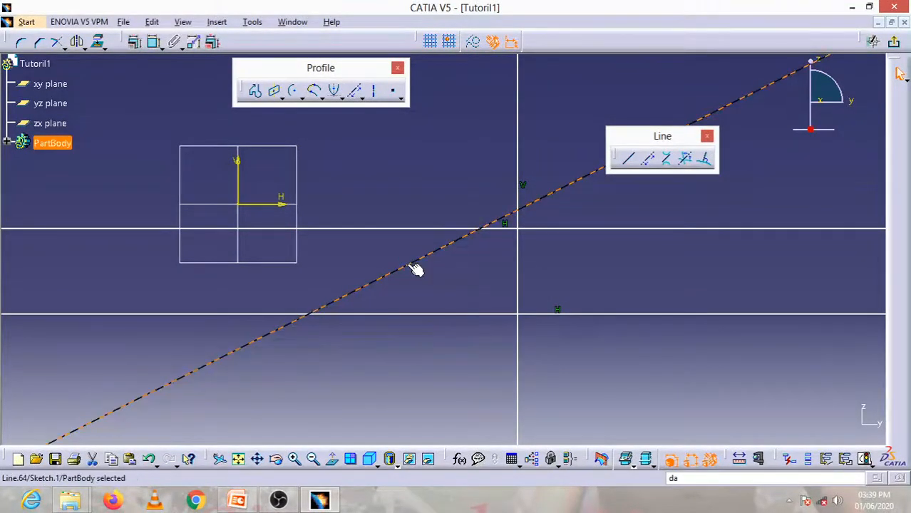
pyautogui.press('Delete')
pyautogui.click(442, 229)
pyautogui.press('Delete')
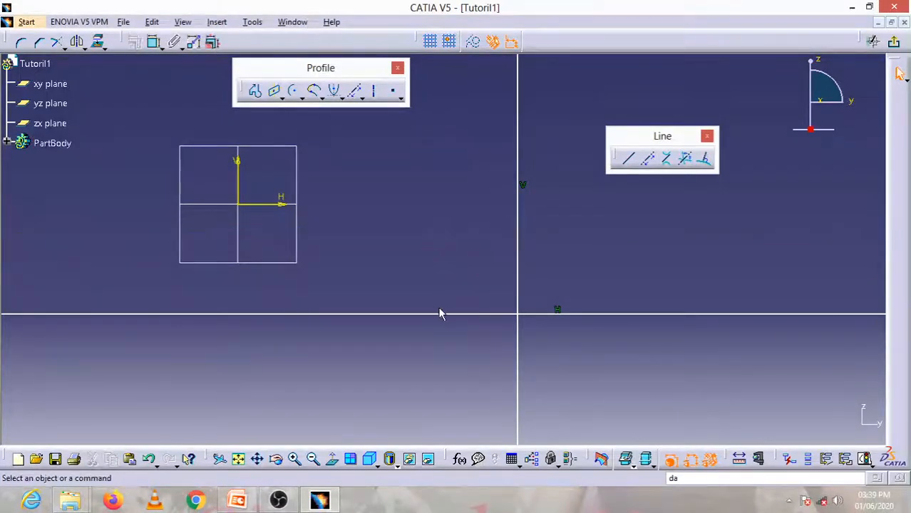
pyautogui.click(443, 314)
pyautogui.press('Delete')
pyautogui.click(522, 263)
pyautogui.press('Delete')
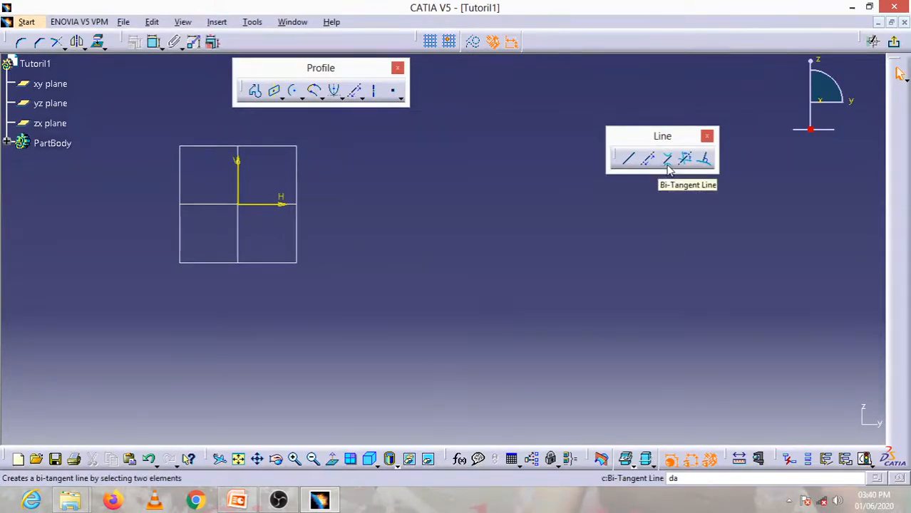
# Draw a center-point arc with a radius of about 442 mm, bulging rightward, to the right of the sketch origin.
pyautogui.click(295, 92)
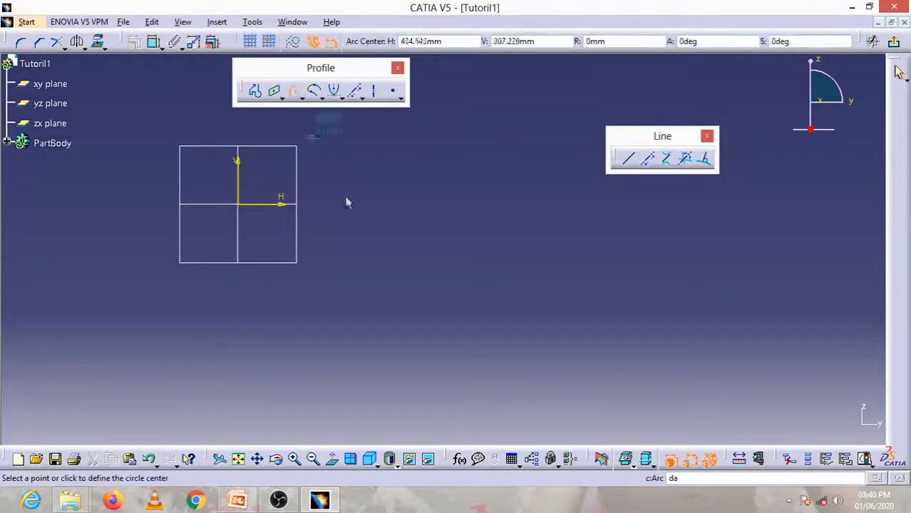
pyautogui.click(325, 228)
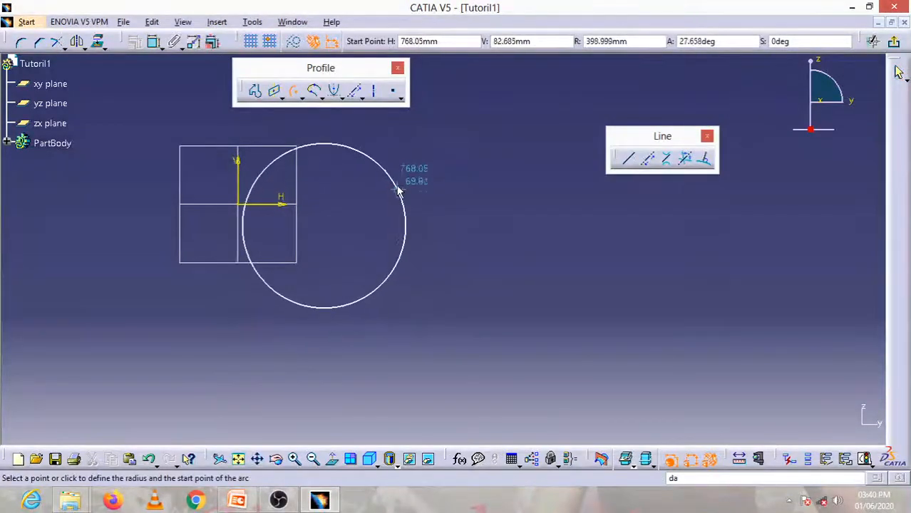
pyautogui.click(386, 159)
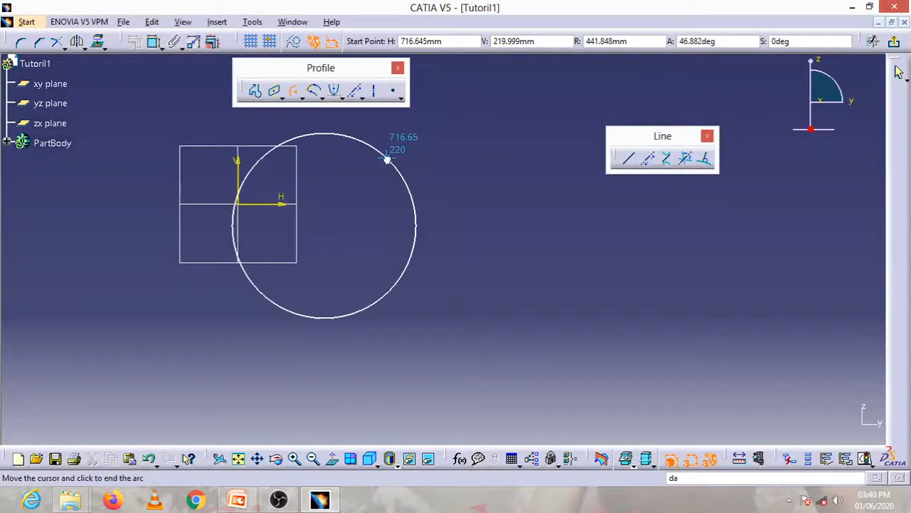
pyautogui.click(305, 335)
# Draw a leftward-bulging arc with a radius of about 271 mm below and right of the first, and move the larger arc up and right.
pyautogui.click(292, 91)
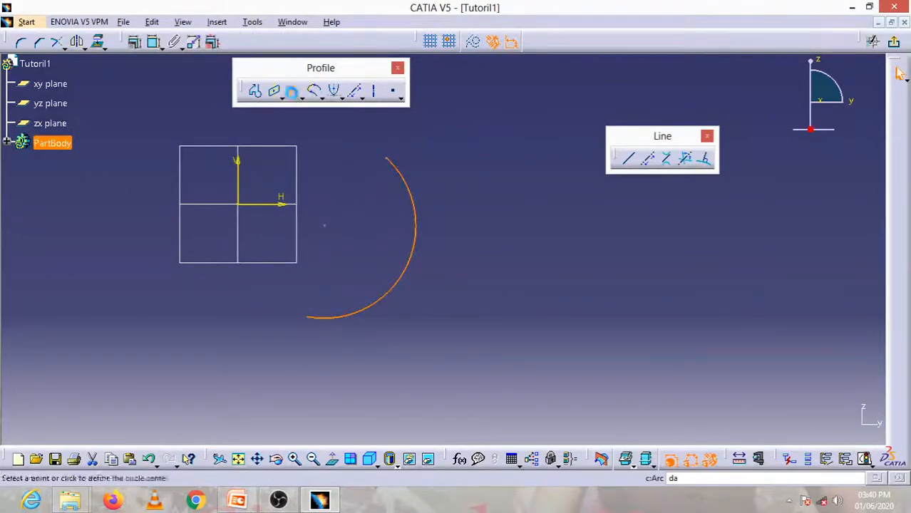
pyautogui.click(601, 367)
pyautogui.click(568, 414)
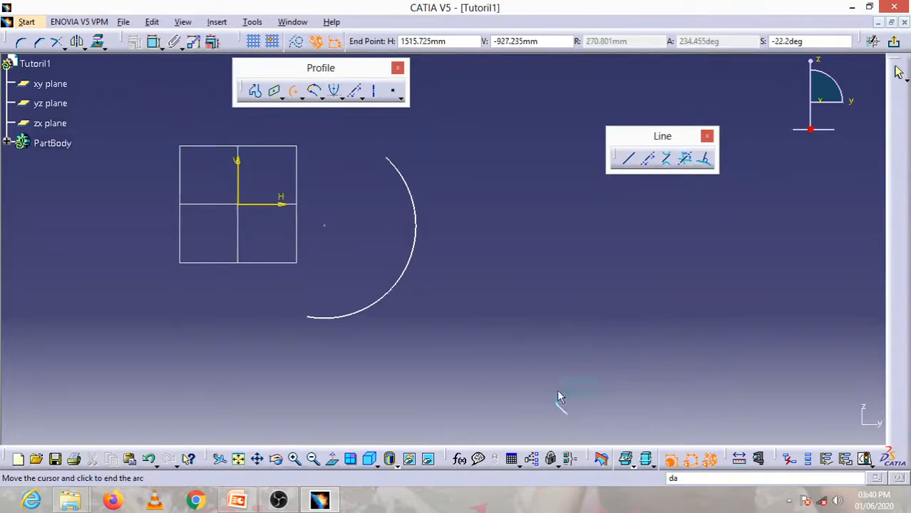
pyautogui.click(595, 330)
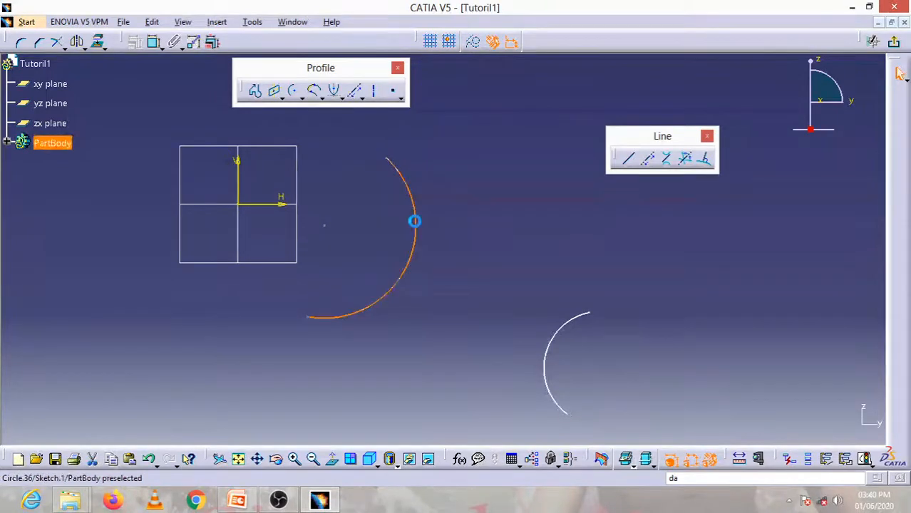
pyautogui.moveTo(413, 227); pyautogui.dragTo(452, 150)
pyautogui.click(671, 271)
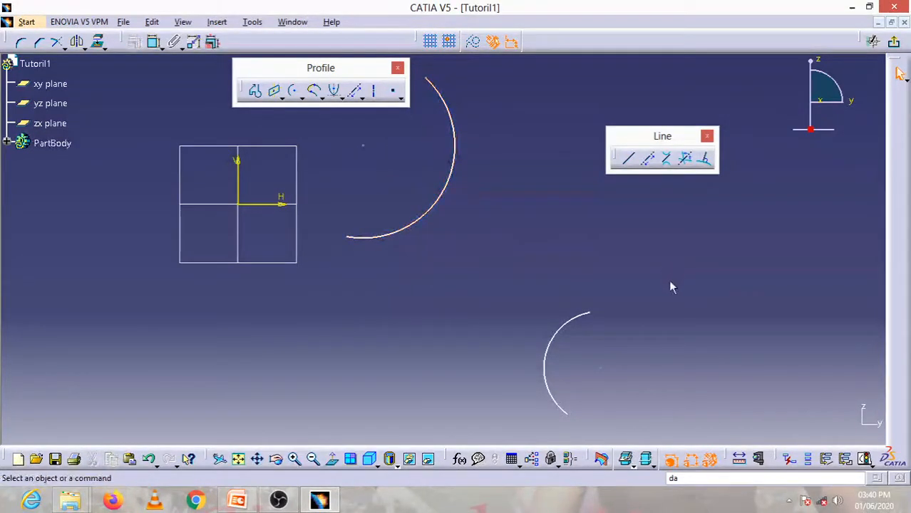
# Connect the larger arc and the smaller arc with a bi-tangent line.
pyautogui.click(668, 162)
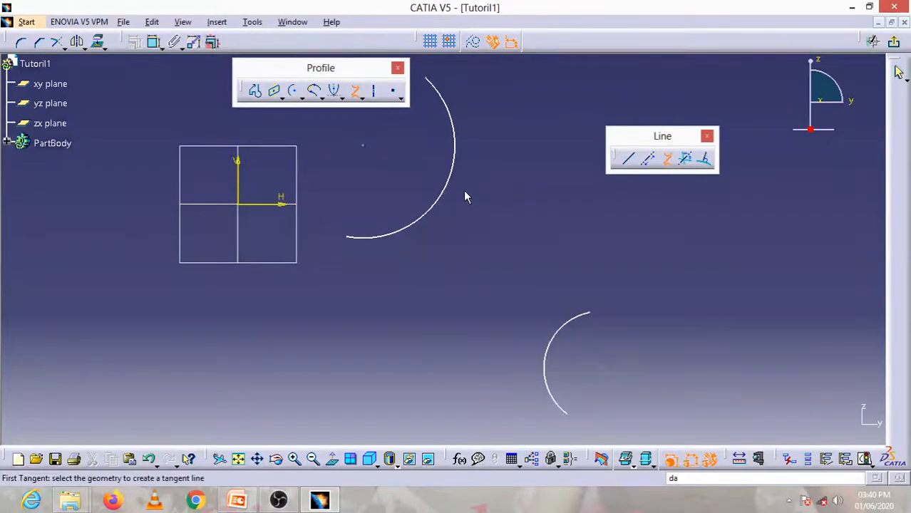
pyautogui.click(454, 169)
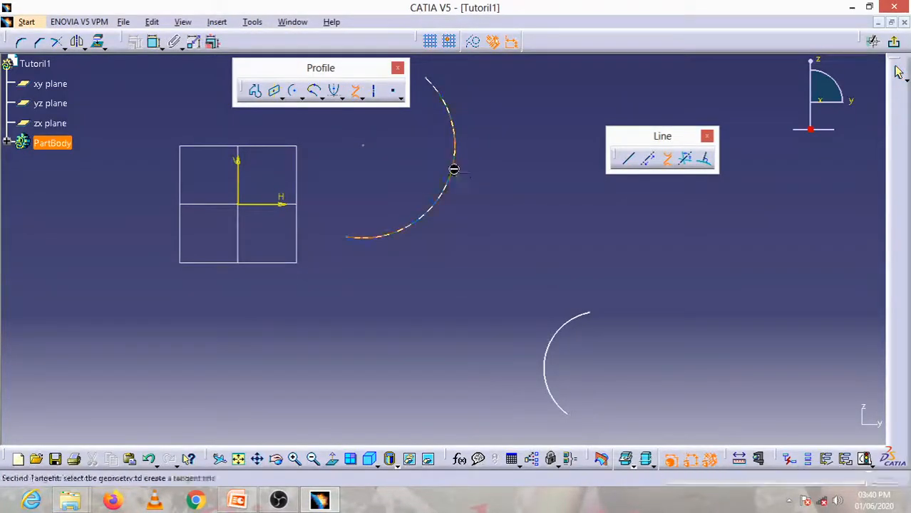
pyautogui.click(547, 339)
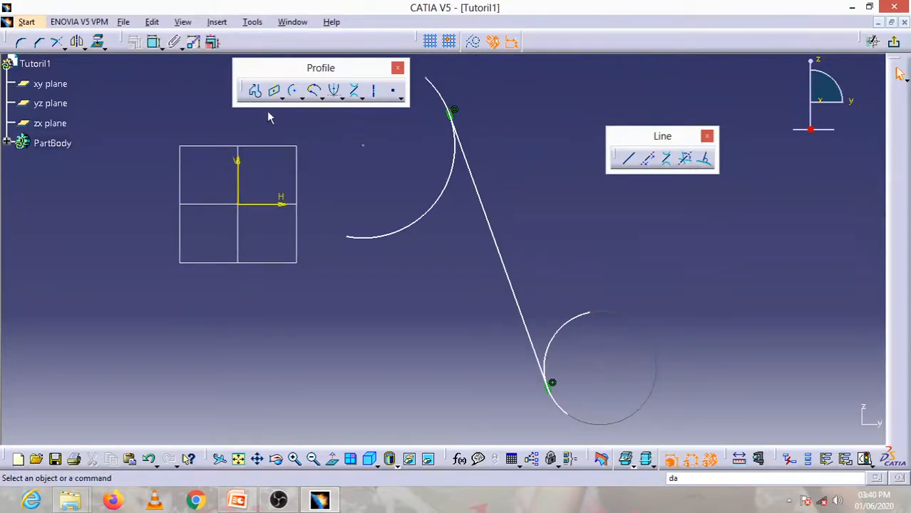
# Draw an L-shaped profile below the sketch origin, with a vertical line about 437 mm long and a horizontal line running rightward from its lower end.
pyautogui.click(255, 90)
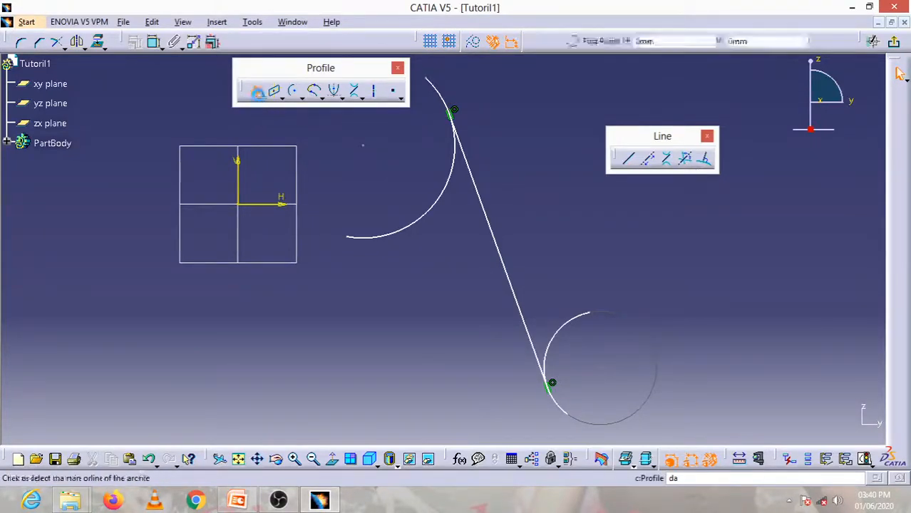
pyautogui.click(228, 300)
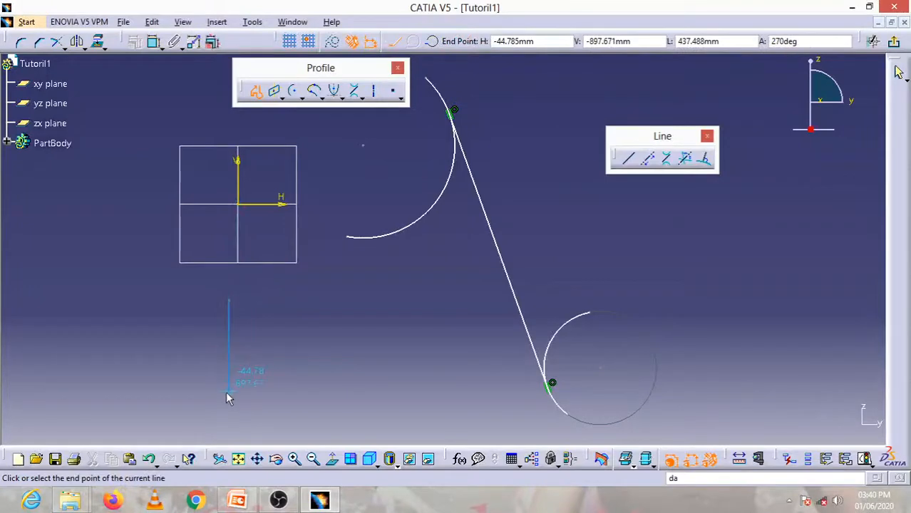
pyautogui.click(229, 391)
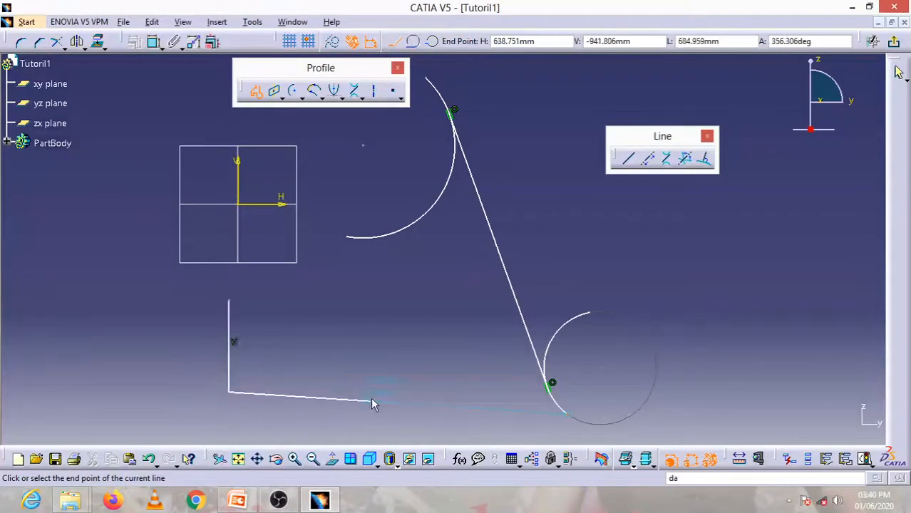
pyautogui.click(329, 391)
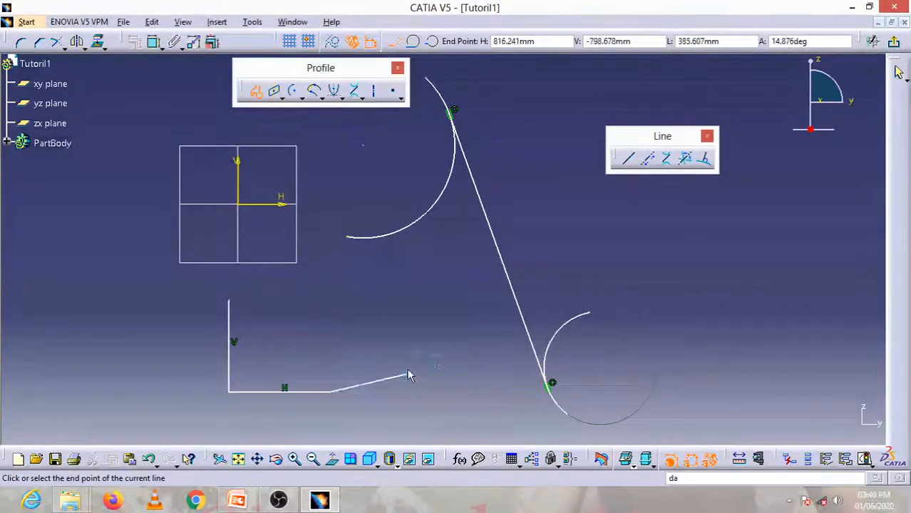
pyautogui.press('Escape')
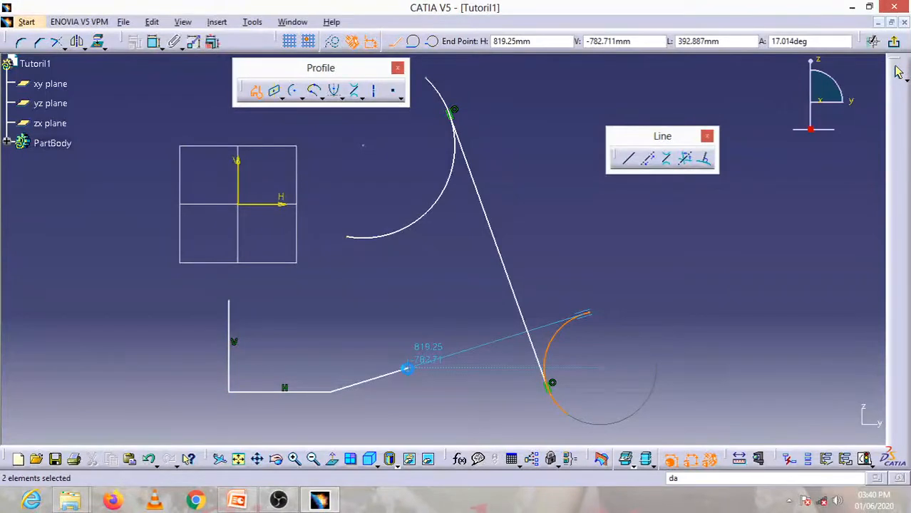
pyautogui.press('Escape')
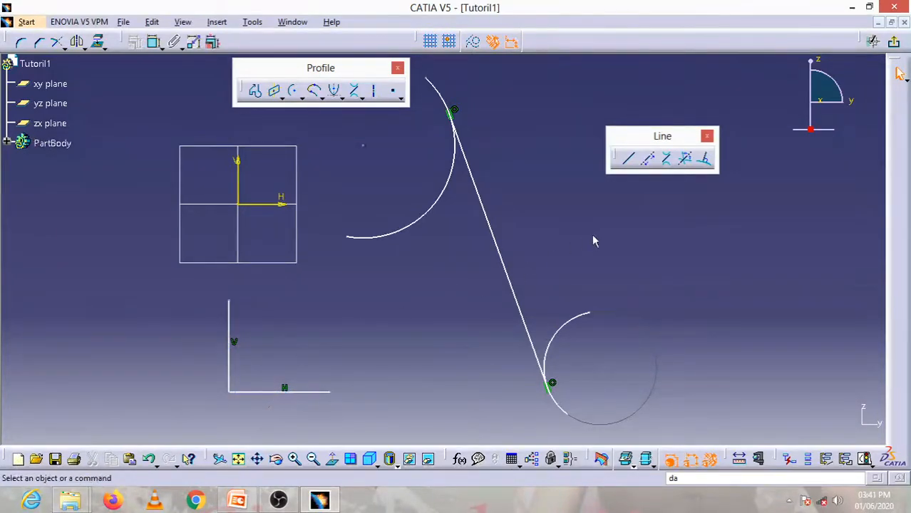
# Create an infinite bisecting line between the horizontal and vertical lines of the L-shaped profile.
pyautogui.click(688, 162)
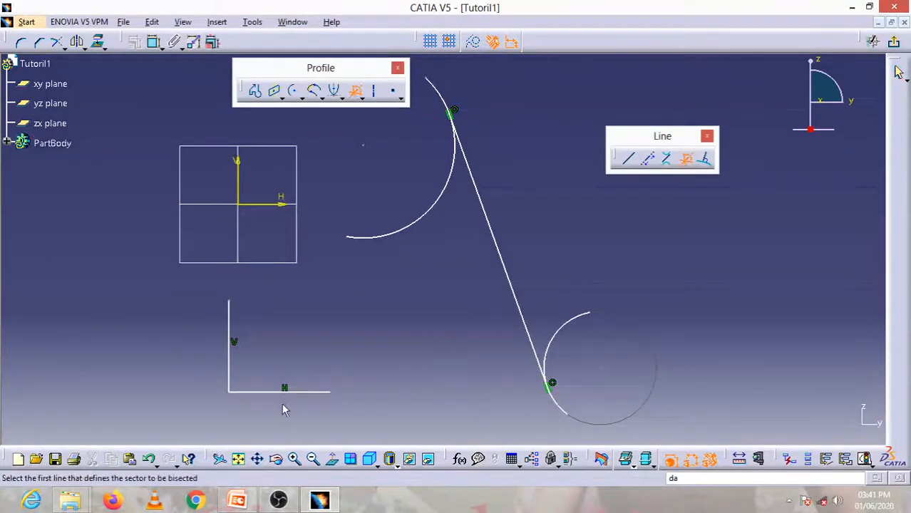
pyautogui.click(289, 394)
pyautogui.click(230, 358)
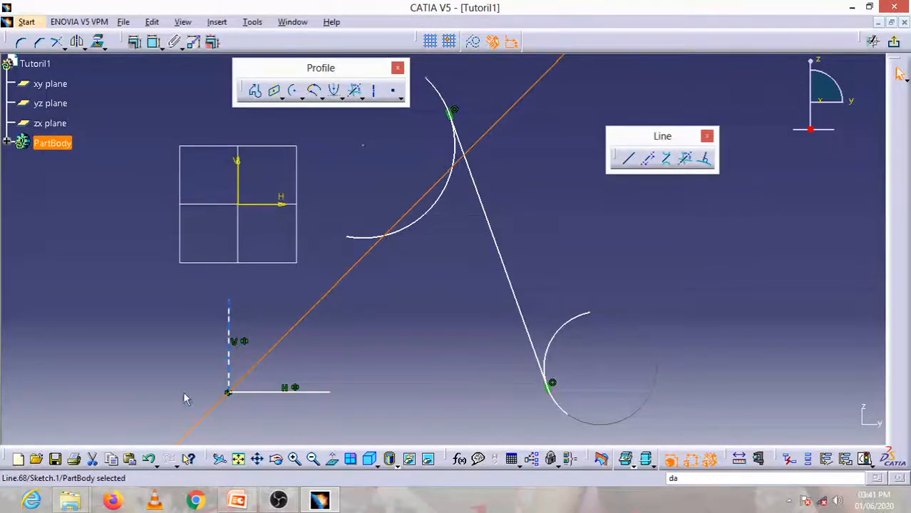
pyautogui.click(358, 351)
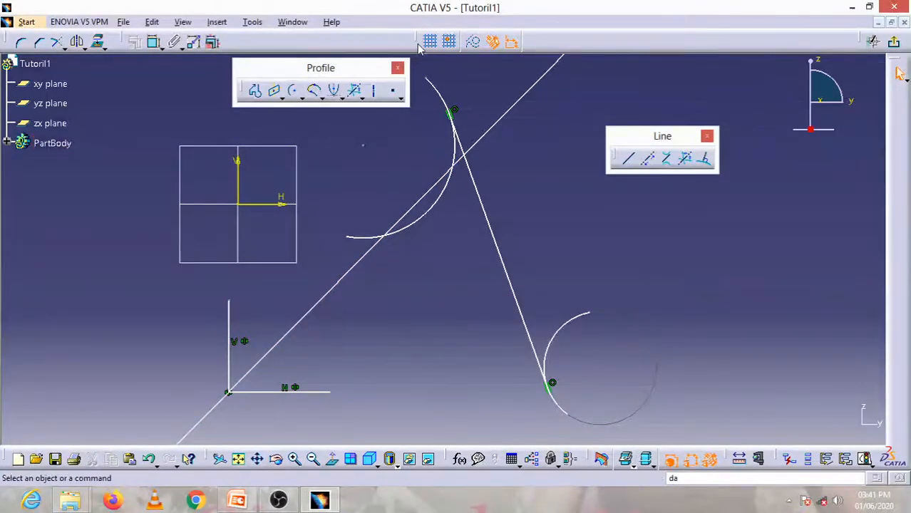
# Dimension the angle between the bisecting line and the horizontal line of the L-shaped profile, and undo that dimension.
pyautogui.click(155, 43)
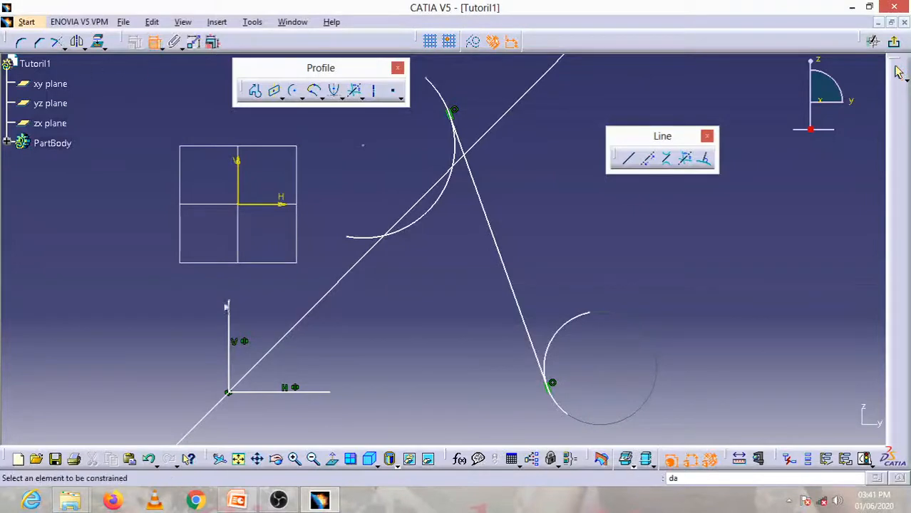
pyautogui.click(271, 366)
pyautogui.click(270, 392)
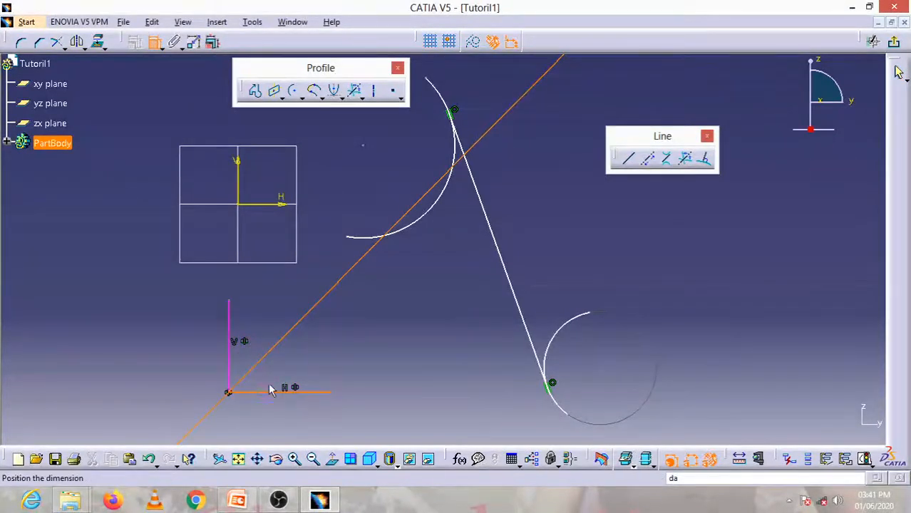
pyautogui.click(296, 372)
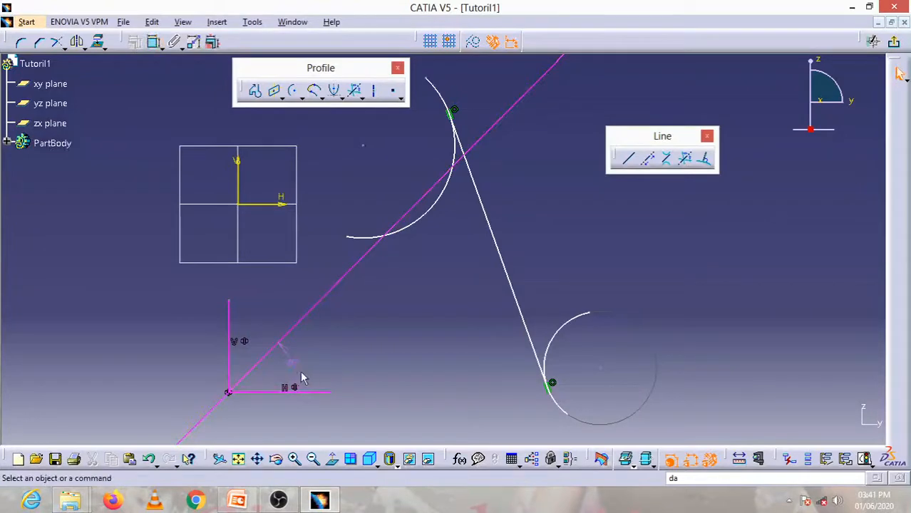
pyautogui.moveTo(296, 372)
pyautogui.mouseDown(button='middle')
pyautogui.moveTo(324, 331)
pyautogui.moveTo(294, 378)
pyautogui.moveTo(410, 255)
pyautogui.mouseUp(button='middle')
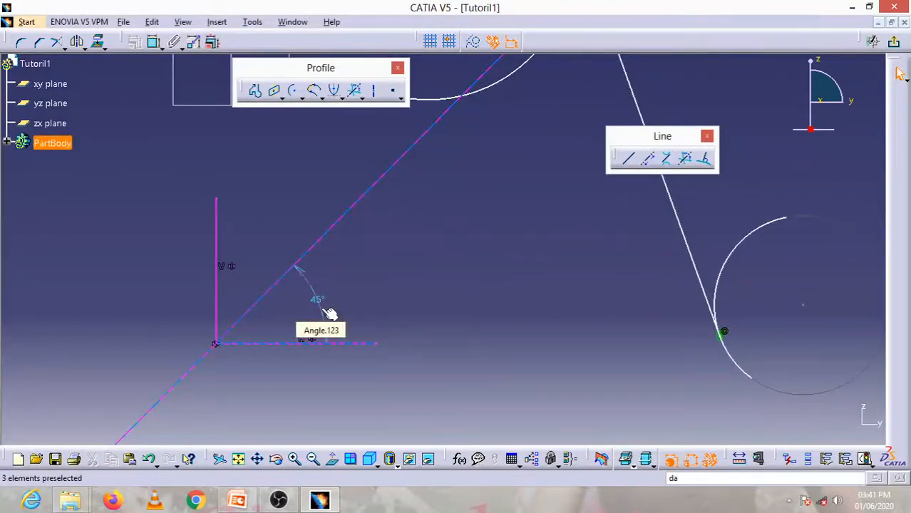
pyautogui.moveTo(323, 310)
pyautogui.mouseDown(button='middle')
pyautogui.moveTo(388, 254)
pyautogui.moveTo(388, 311)
pyautogui.mouseUp(button='middle')
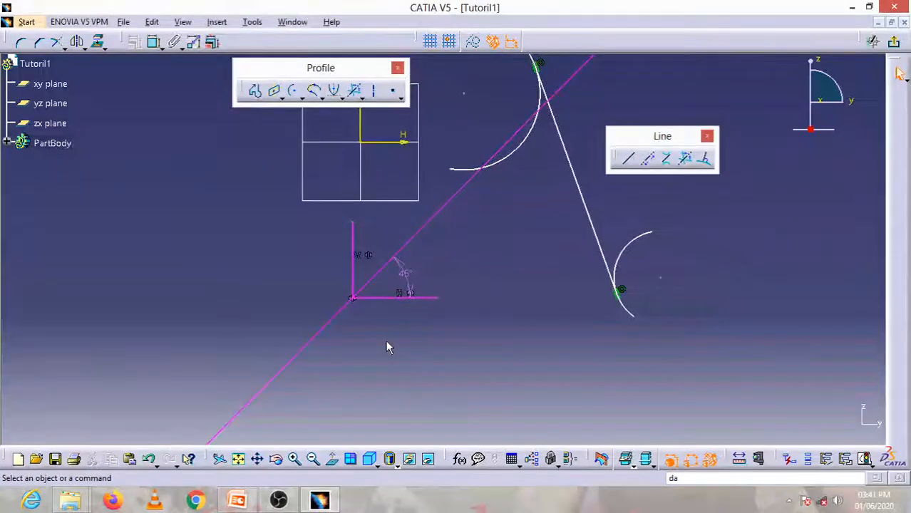
pyautogui.hotkey('ctrl', 'z')
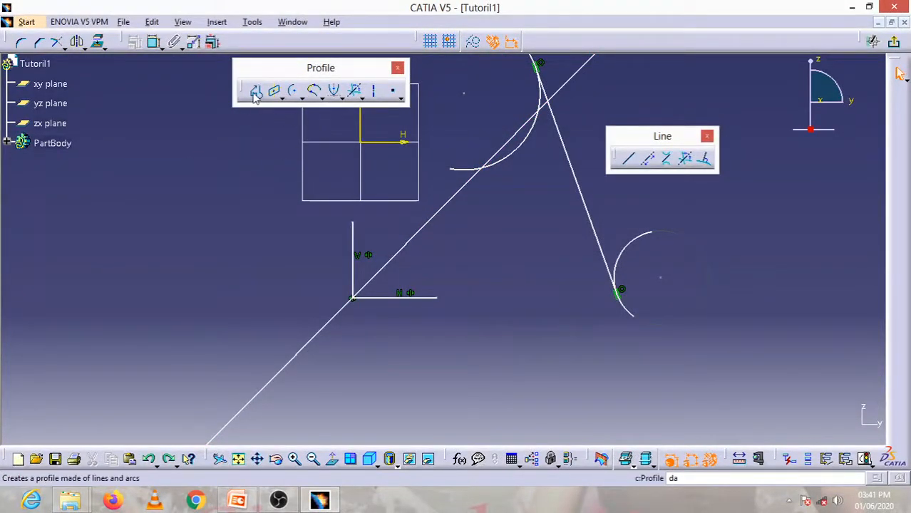
# Draw a V-shaped profile of two inclined lines to the left of the L-shaped one, redrawing its second line.
pyautogui.click(255, 91)
pyautogui.click(129, 182)
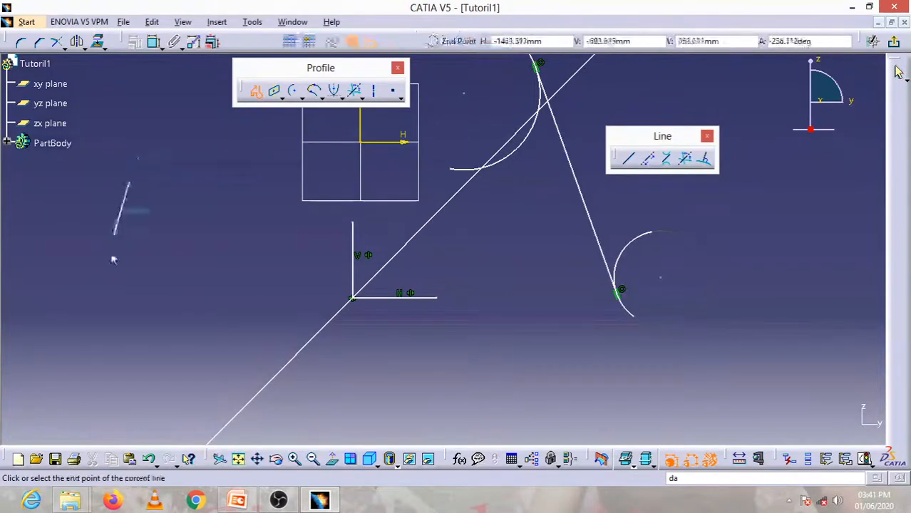
pyautogui.click(104, 315)
pyautogui.click(205, 239)
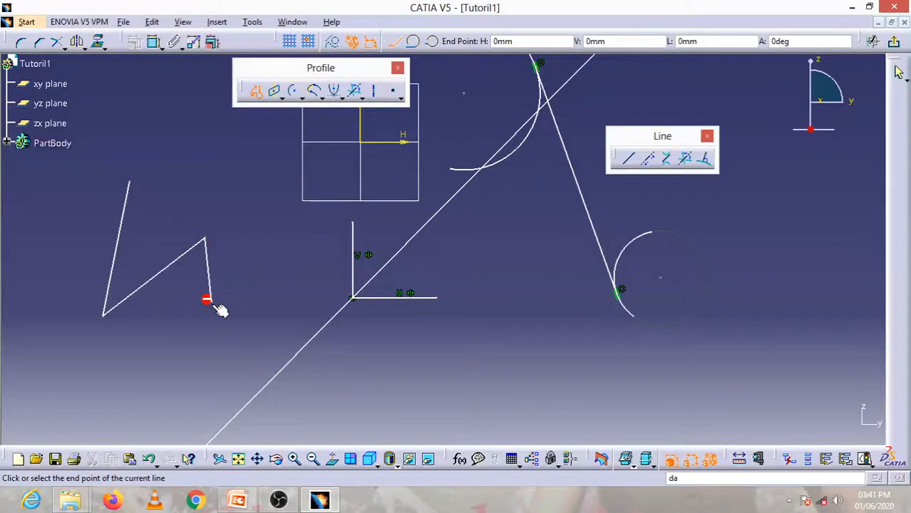
pyautogui.hotkey('ctrl', 'z')
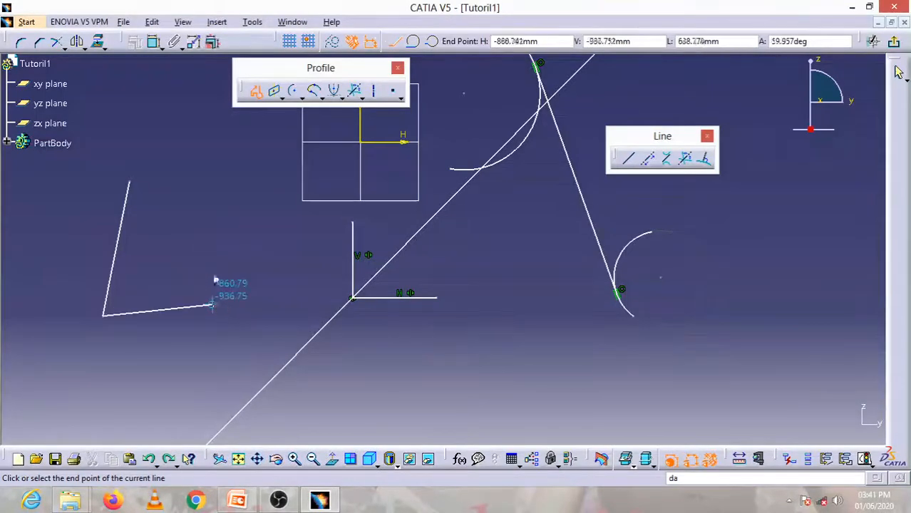
pyautogui.click(224, 239)
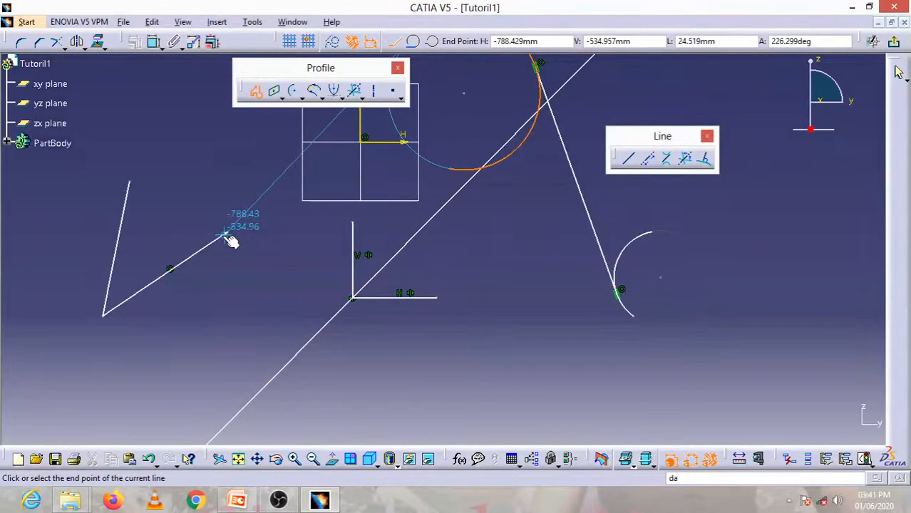
pyautogui.press('Escape')
pyautogui.click(241, 295)
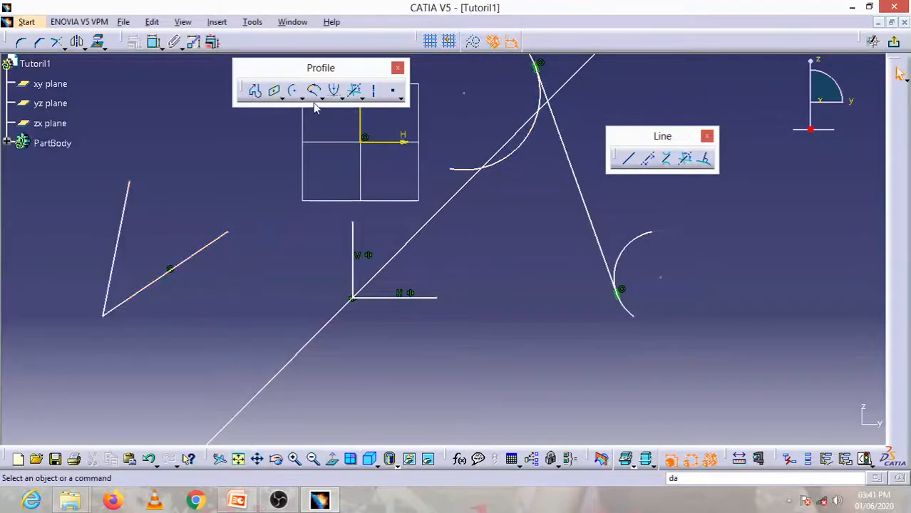
# Dimension the angle between the two inclined lines of the V-shaped profile.
pyautogui.click(153, 42)
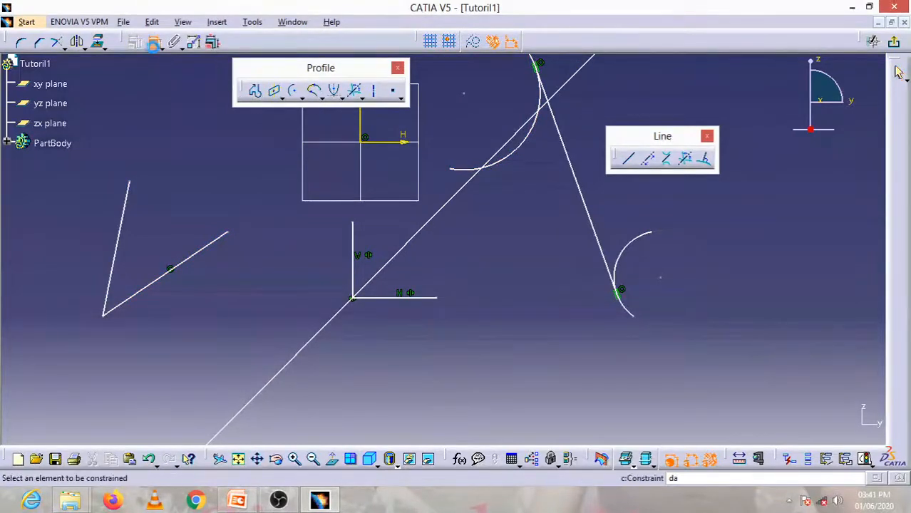
pyautogui.click(126, 238)
pyautogui.click(155, 288)
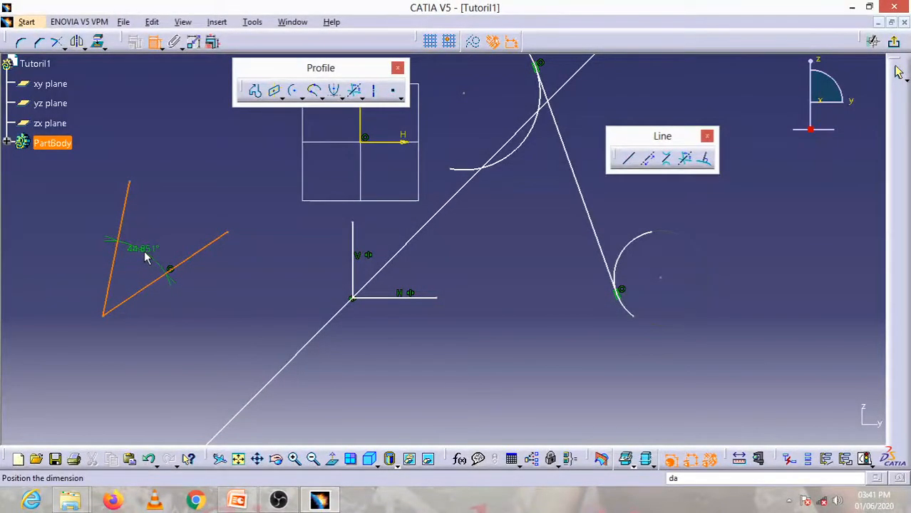
pyautogui.click(144, 252)
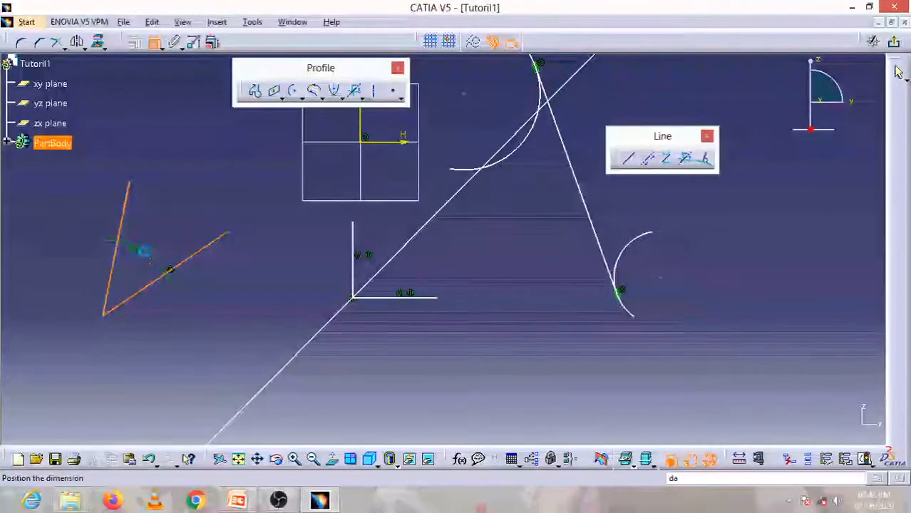
# Create an infinite bisecting line between the two inclined lines of the V-shaped profile.
pyautogui.click(686, 160)
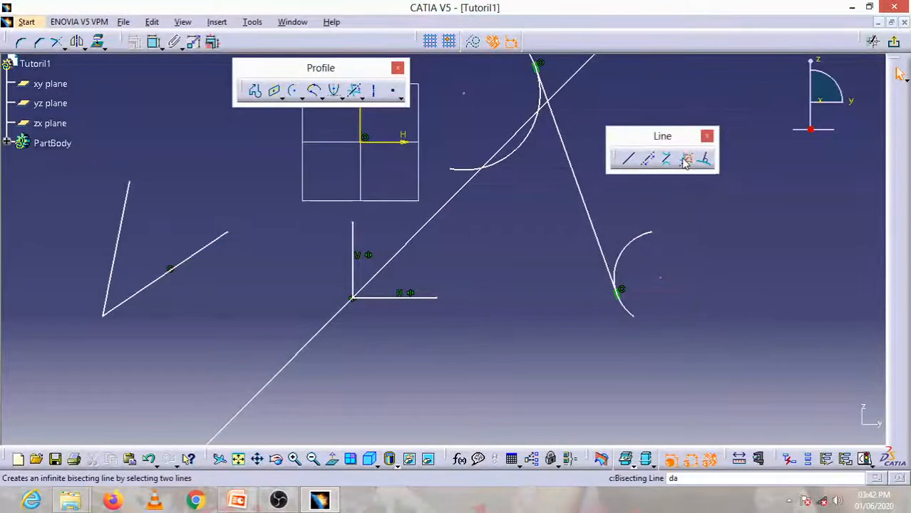
pyautogui.click(162, 282)
pyautogui.click(121, 242)
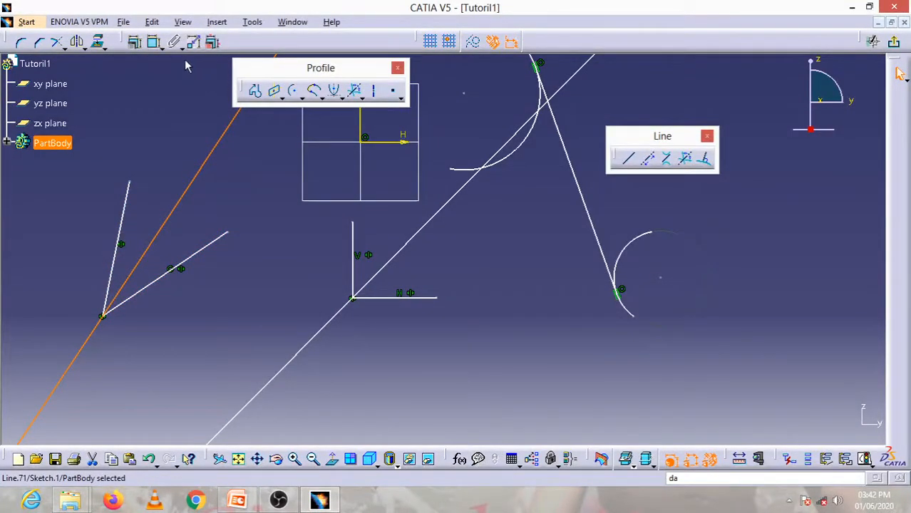
# Dimension the angle between the V-shaped profile's bisecting line and its lower inclined line.
pyautogui.click(153, 41)
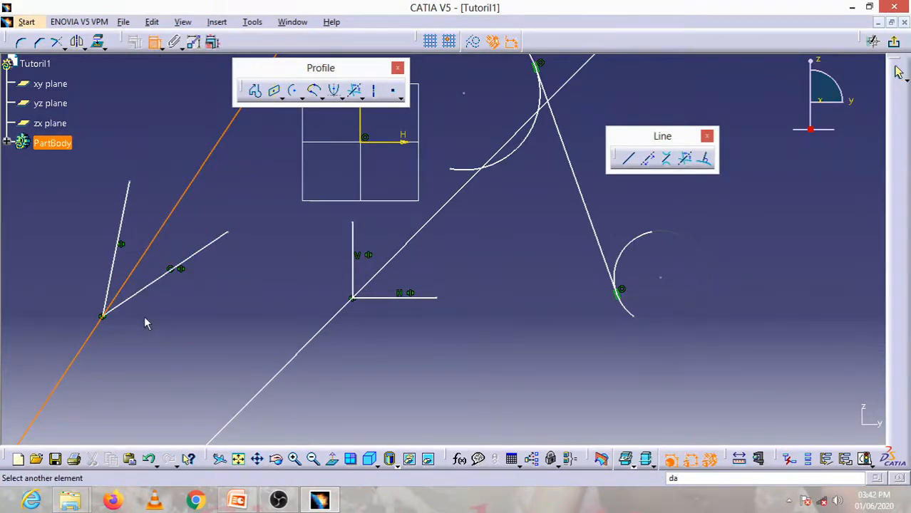
pyautogui.click(194, 254)
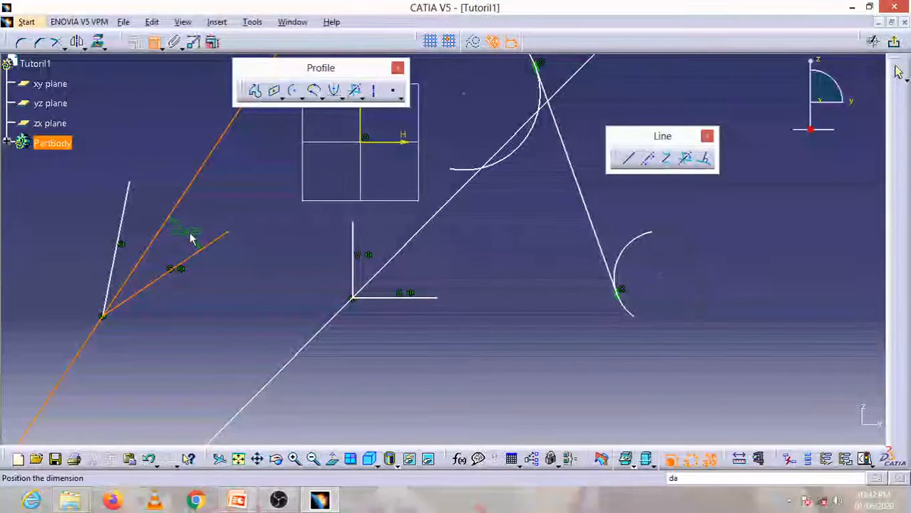
pyautogui.click(190, 237)
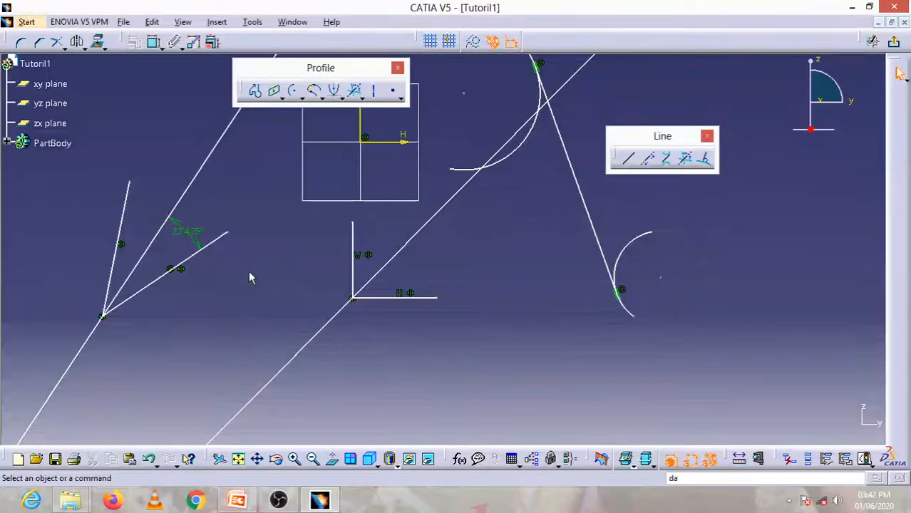
# Clear the sketch by deleting both profiles, the arcs with their bi-tangent line, and the two infinite bisecting lines.
pyautogui.moveTo(275, 256)
pyautogui.mouseDown(button='middle')
pyautogui.moveTo(291, 319)
pyautogui.moveTo(618, 376)
pyautogui.mouseUp(button='middle')
pyautogui.hotkey('ctrl', 'a')
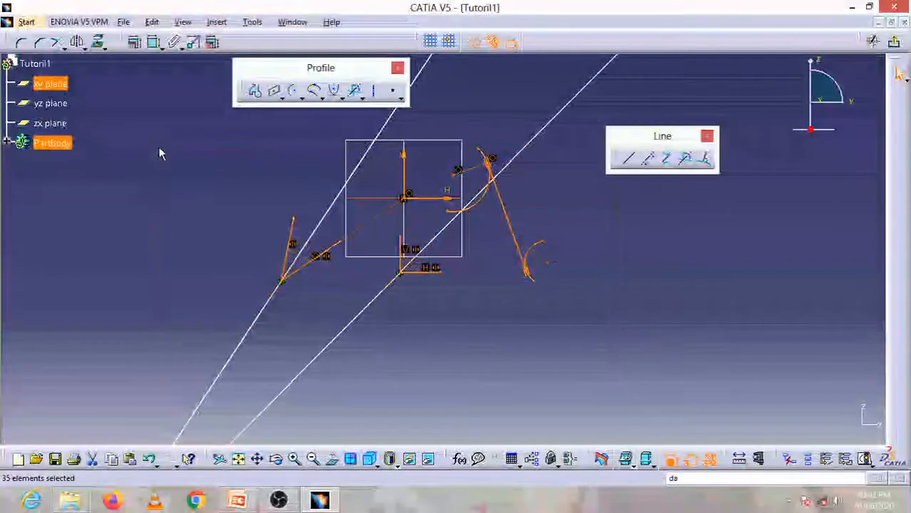
pyautogui.press('Delete')
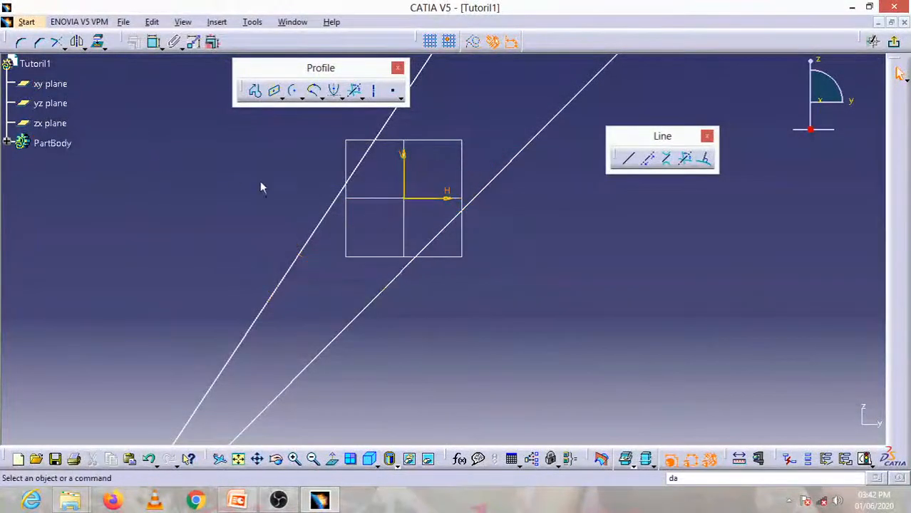
pyautogui.click(317, 239)
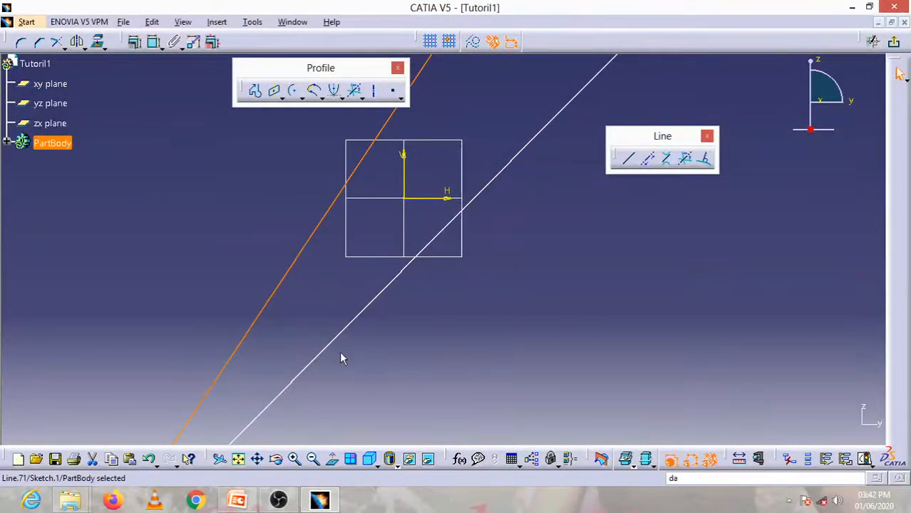
pyautogui.press('Delete')
pyautogui.click(382, 302)
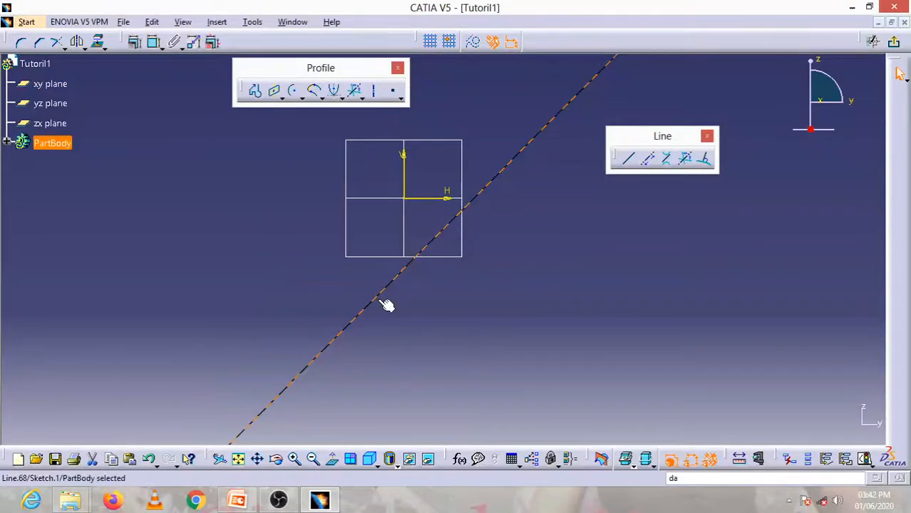
pyautogui.press('Delete')
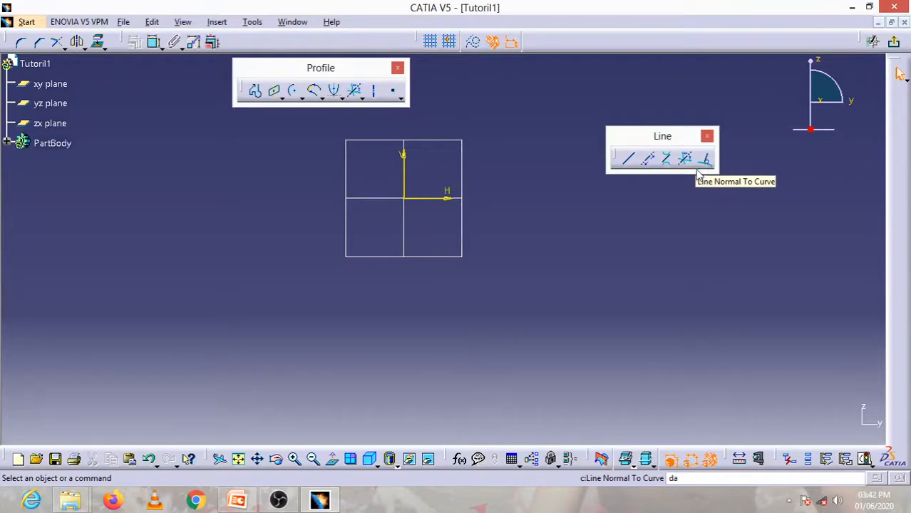
# Draw a centre-point arc of about 1385 mm radius below and to the left of the sketch origin, bulging toward the upper right.
pyautogui.click(292, 90)
pyautogui.click(250, 373)
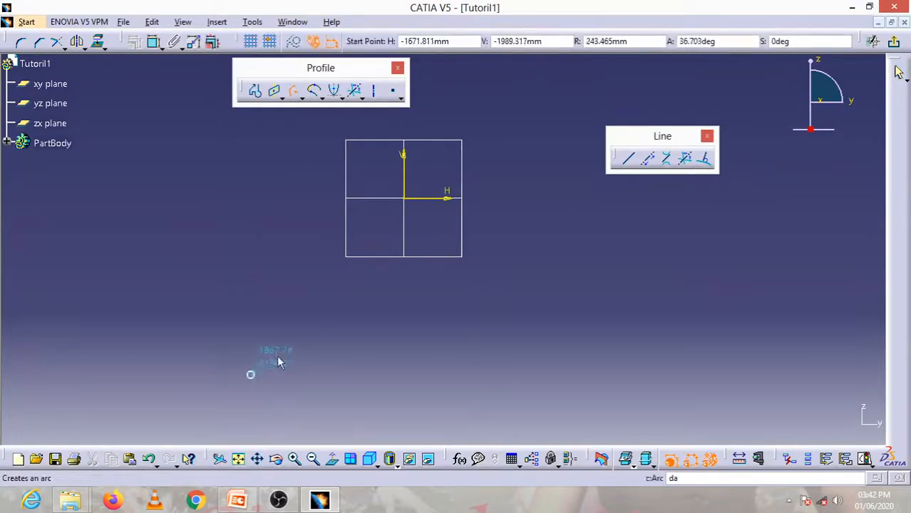
pyautogui.click(363, 396)
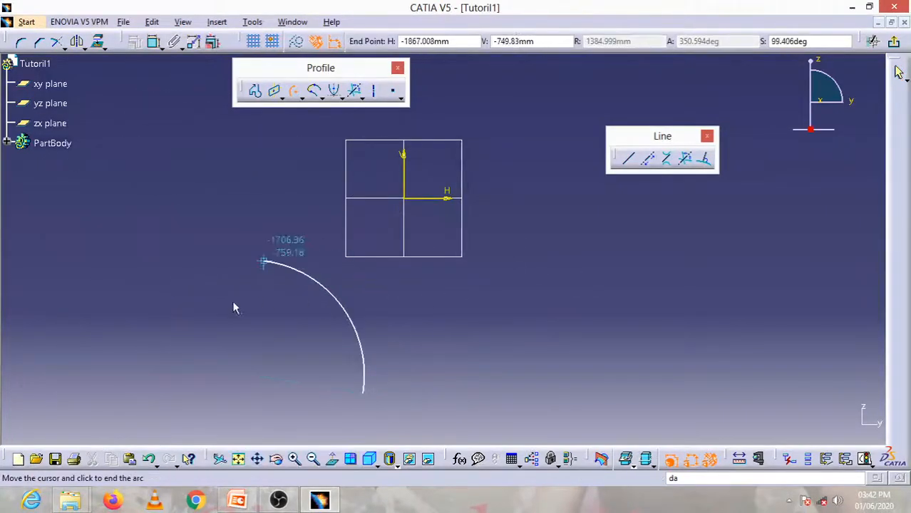
pyautogui.click(176, 287)
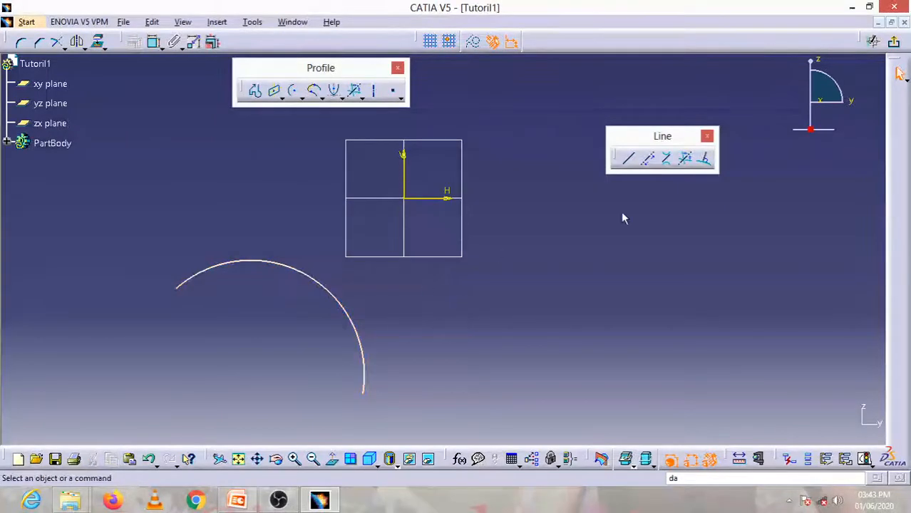
# Draw a line about 1613 mm long normal to the arc, running outward toward the upper right.
pyautogui.click(703, 158)
pyautogui.click(355, 317)
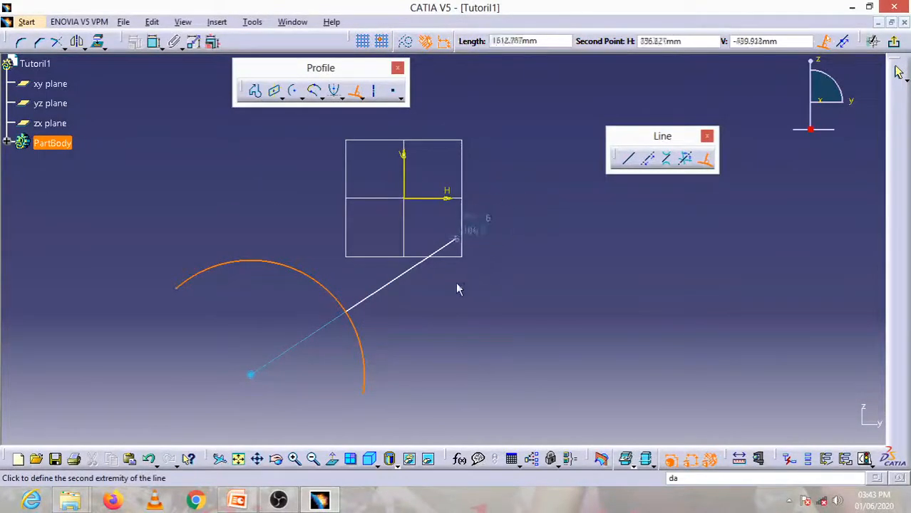
pyautogui.click(471, 262)
pyautogui.click(447, 344)
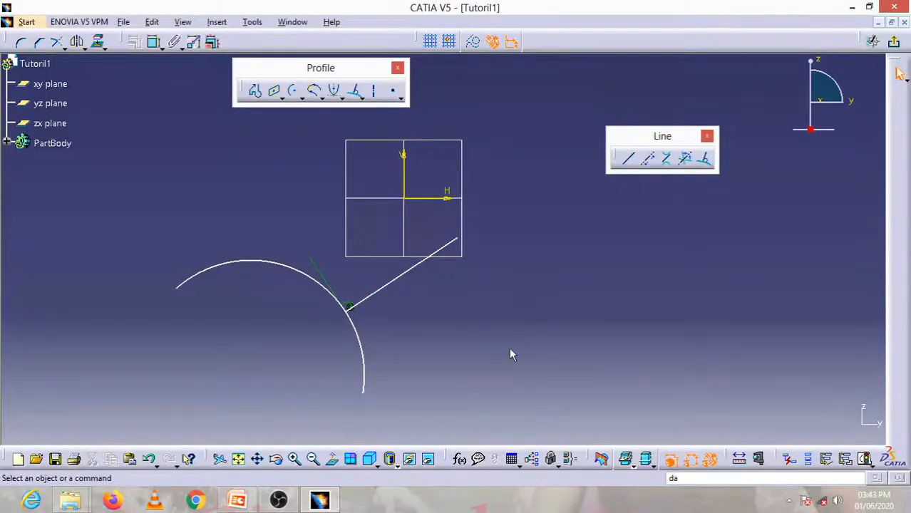
# Delete the arc and its normal line, and put away the floating set of line tools.
pyautogui.moveTo(499, 404); pyautogui.dragTo(177, 193)
pyautogui.press('Delete')
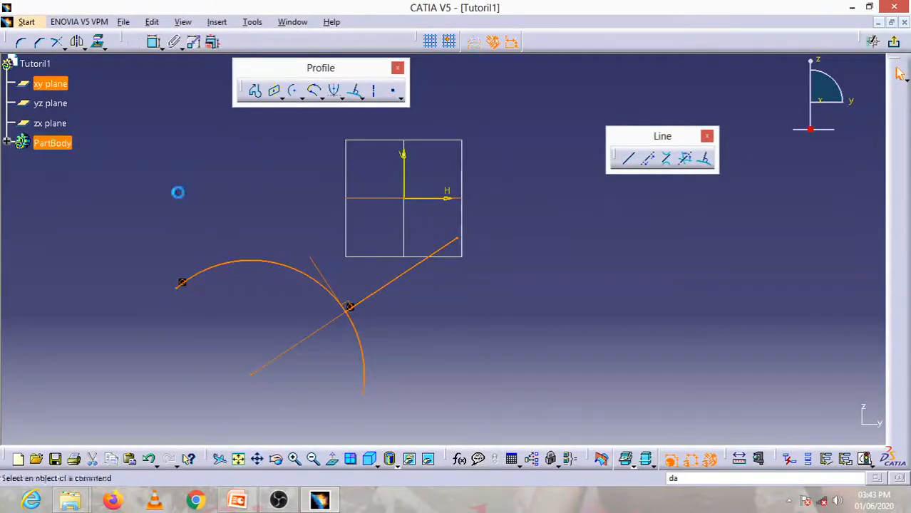
pyautogui.click(704, 138)
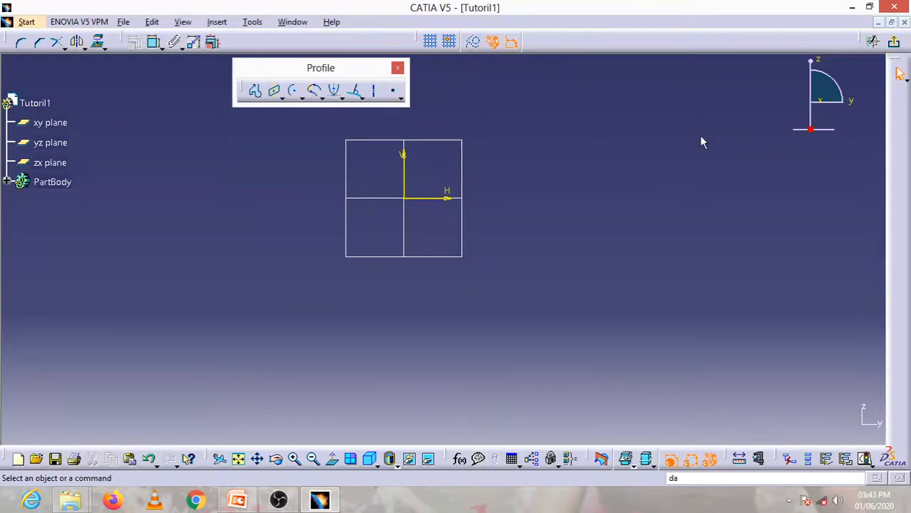
# Draw two axes to the right of the sketch origin, one vertical and one inclined, rising to the right below it.
pyautogui.click(374, 92)
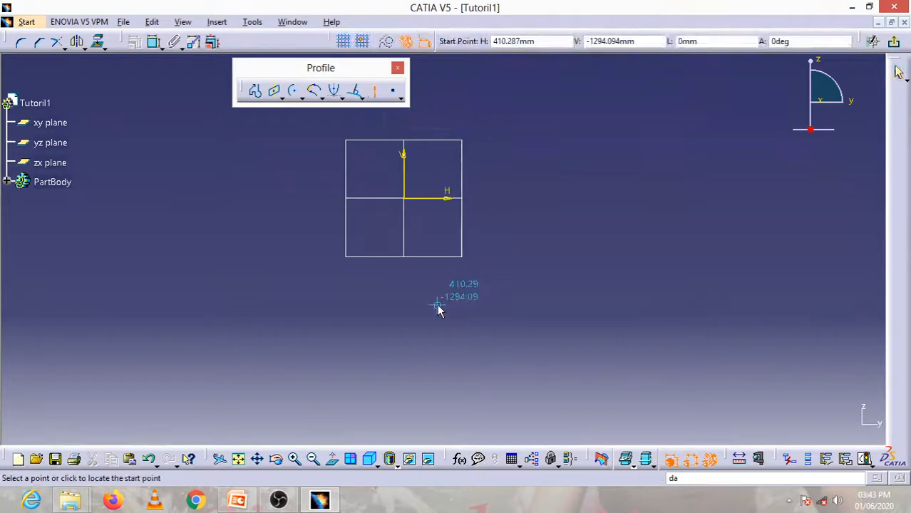
pyautogui.click(595, 107)
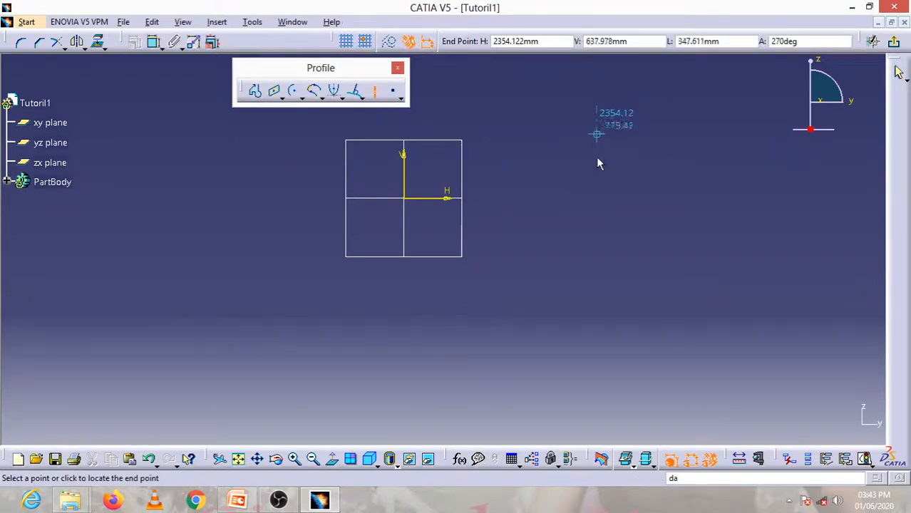
pyautogui.click(596, 300)
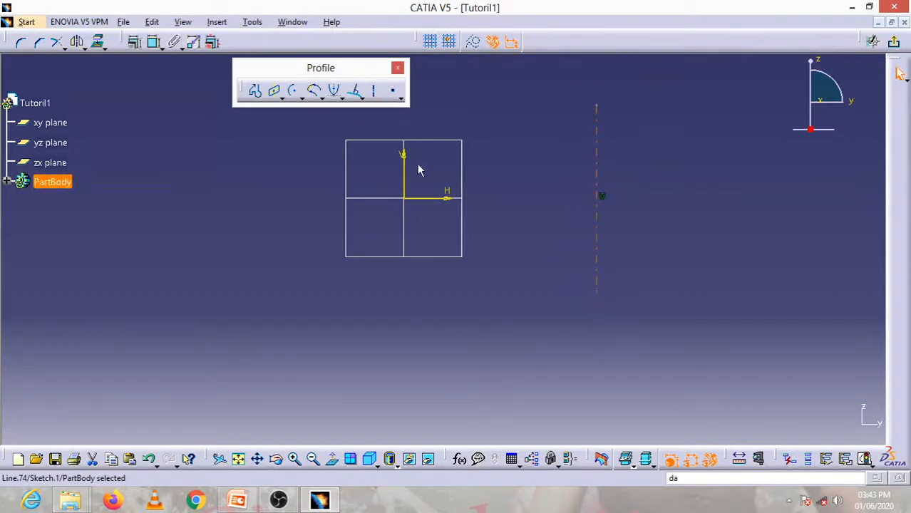
pyautogui.click(373, 91)
pyautogui.click(506, 359)
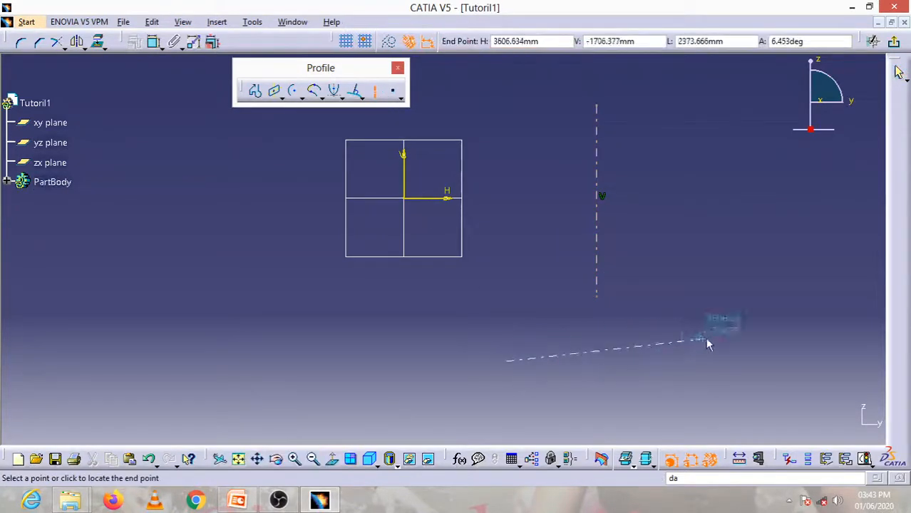
pyautogui.click(765, 238)
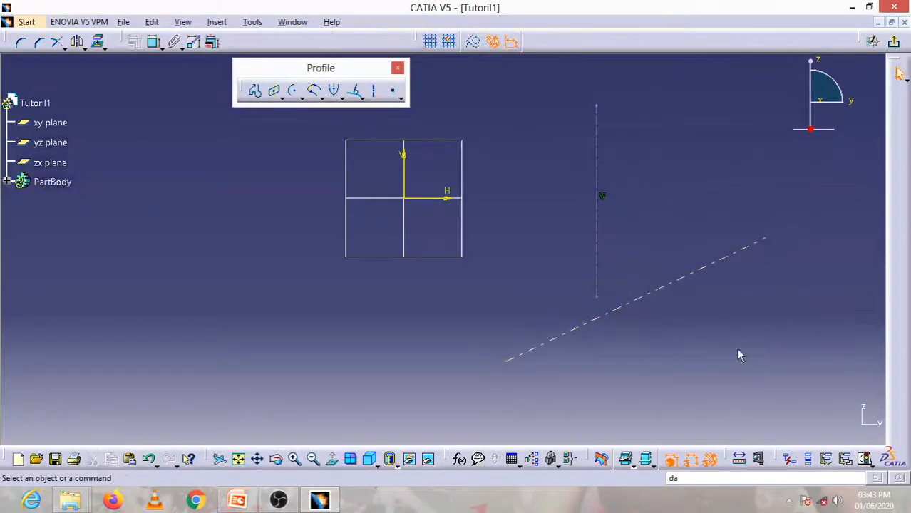
# Delete the inclined axis and the vertical axis.
pyautogui.moveTo(727, 358)
pyautogui.mouseDown()
pyautogui.moveTo(616, 272)
pyautogui.moveTo(560, 150)
pyautogui.mouseUp()
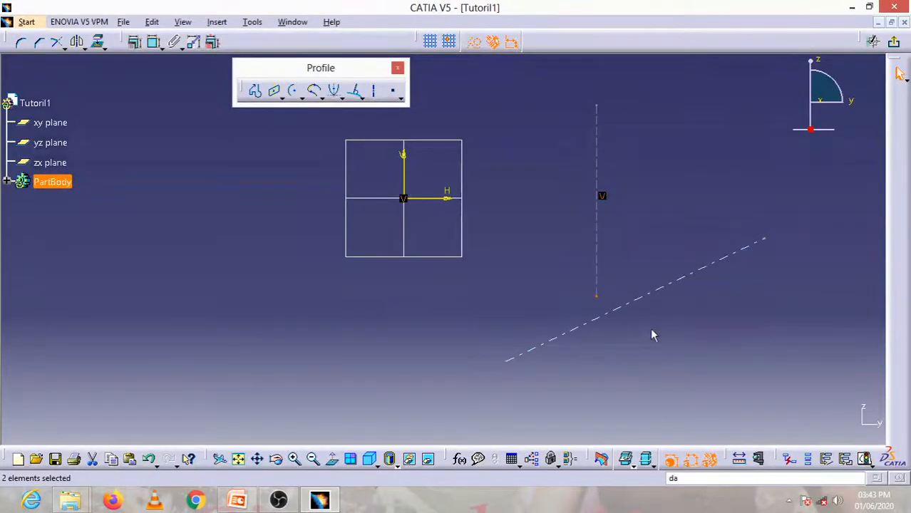
pyautogui.click(646, 294)
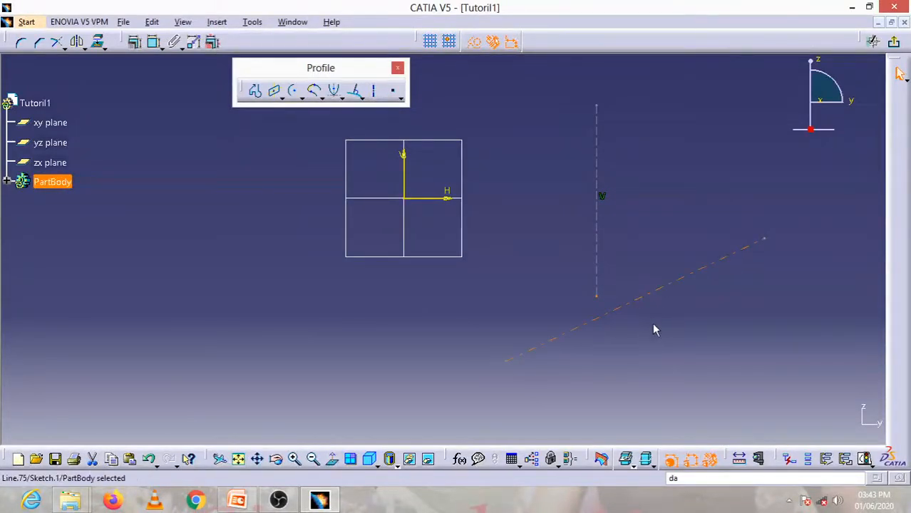
pyautogui.press('Delete')
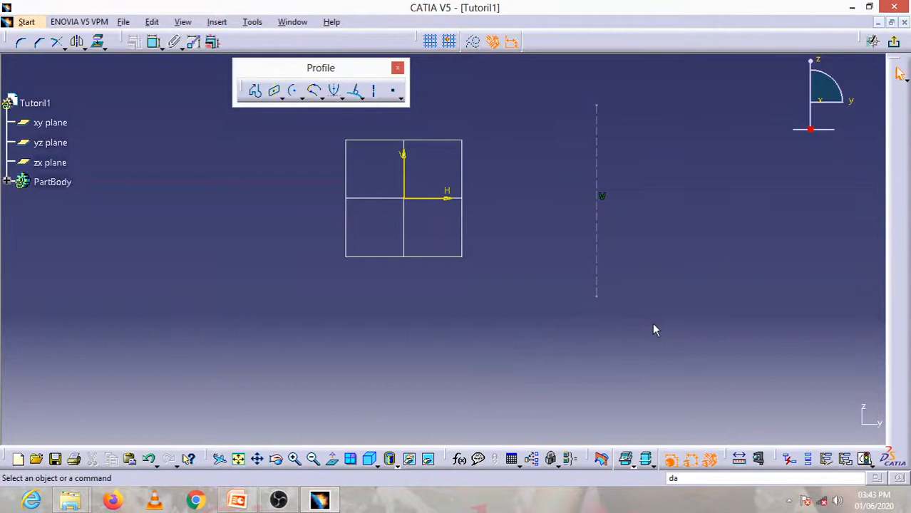
pyautogui.click(596, 250)
pyautogui.press('Delete')
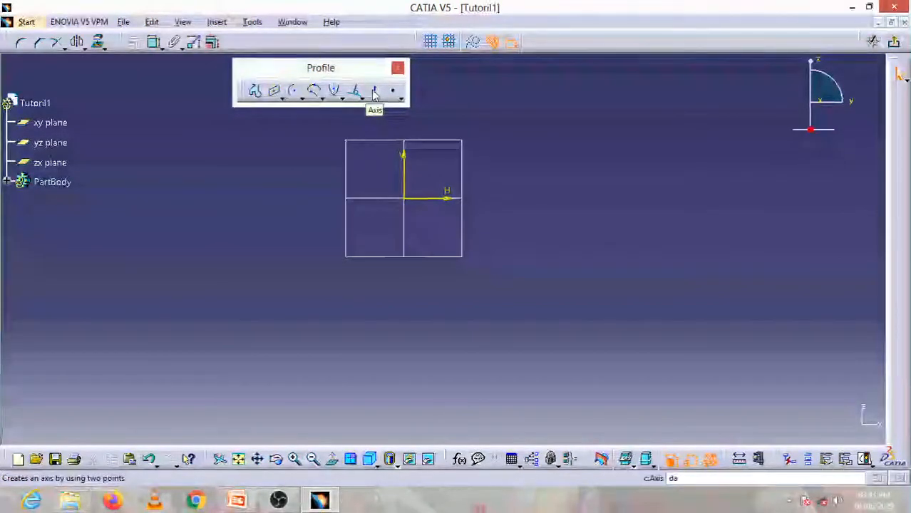
pyautogui.click(375, 95)
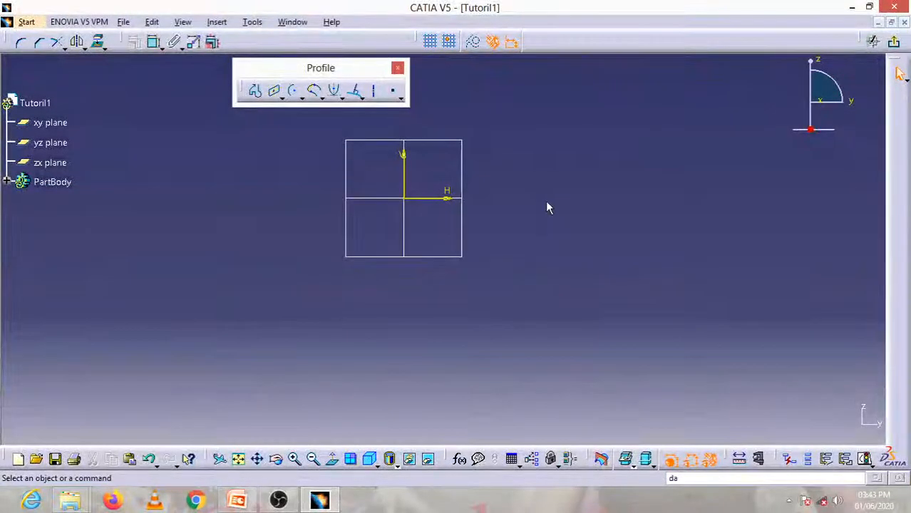
# Detach the set of point creation tools so that it floats over the drawing area.
pyautogui.click(401, 98)
pyautogui.moveTo(411, 105); pyautogui.dragTo(563, 128)
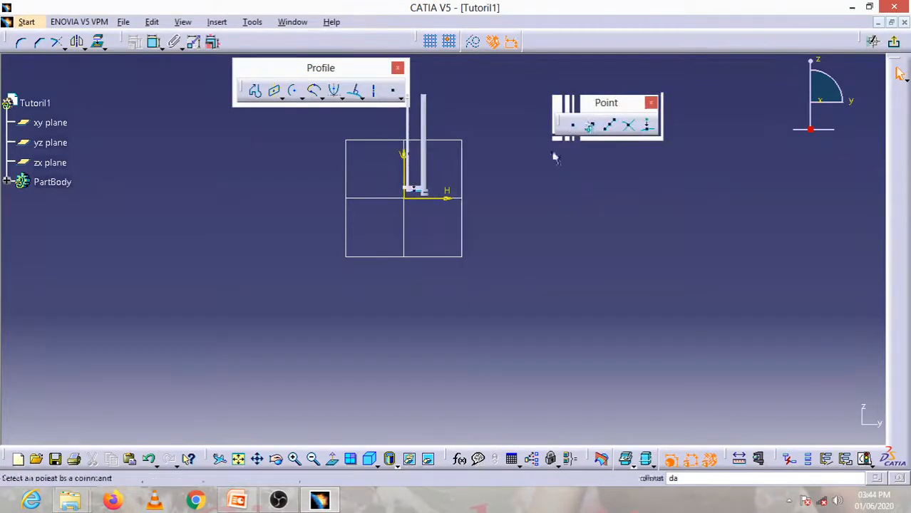
pyautogui.moveTo(507, 232)
pyautogui.mouseDown(button='middle')
pyautogui.moveTo(457, 246)
pyautogui.moveTo(320, 254)
pyautogui.mouseUp(button='middle')
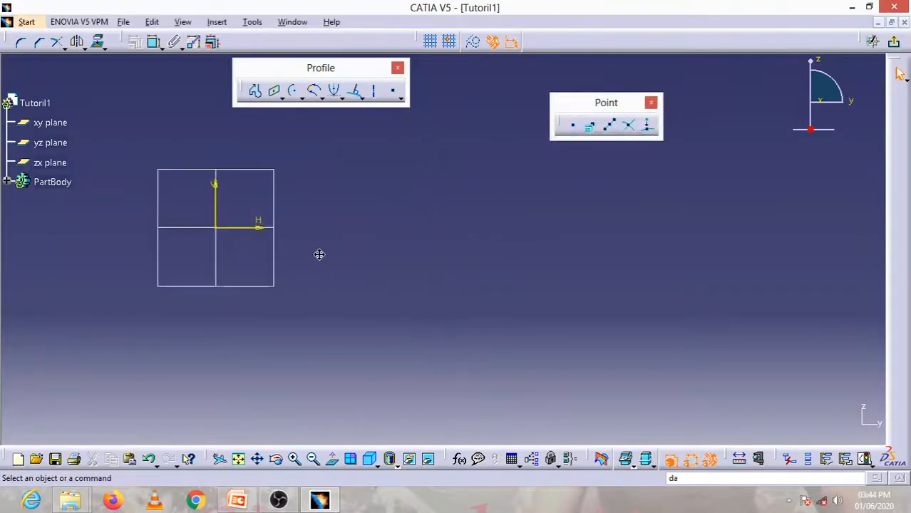
# Place four scattered points to the right of the sketch origin in one run of the Point tool.
pyautogui.click(574, 128)
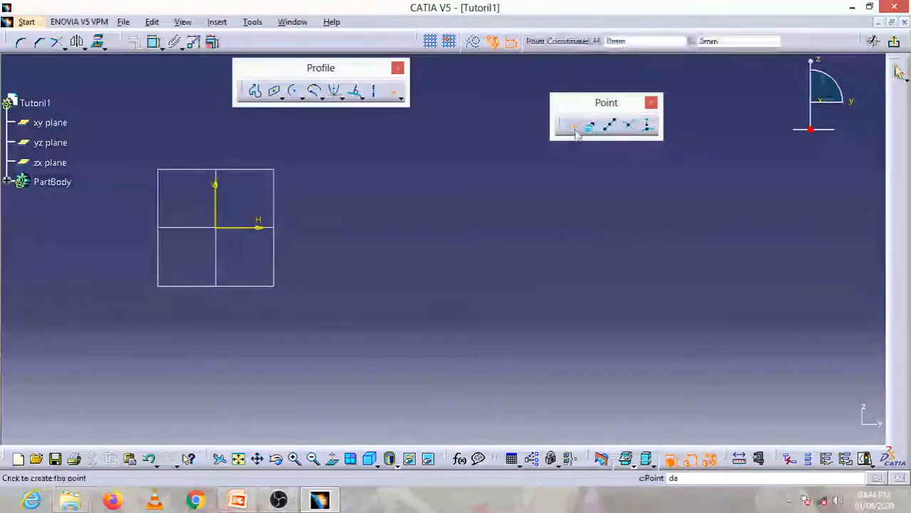
pyautogui.click(446, 237)
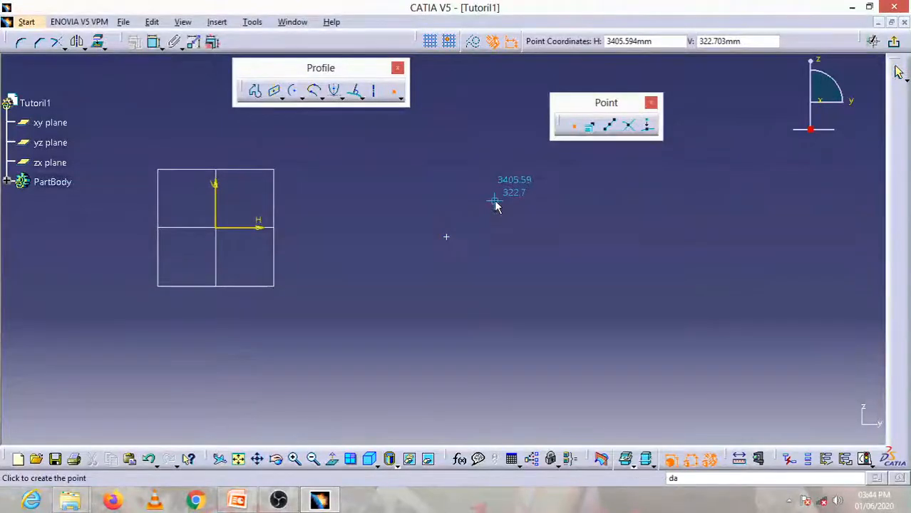
pyautogui.click(494, 200)
pyautogui.click(580, 258)
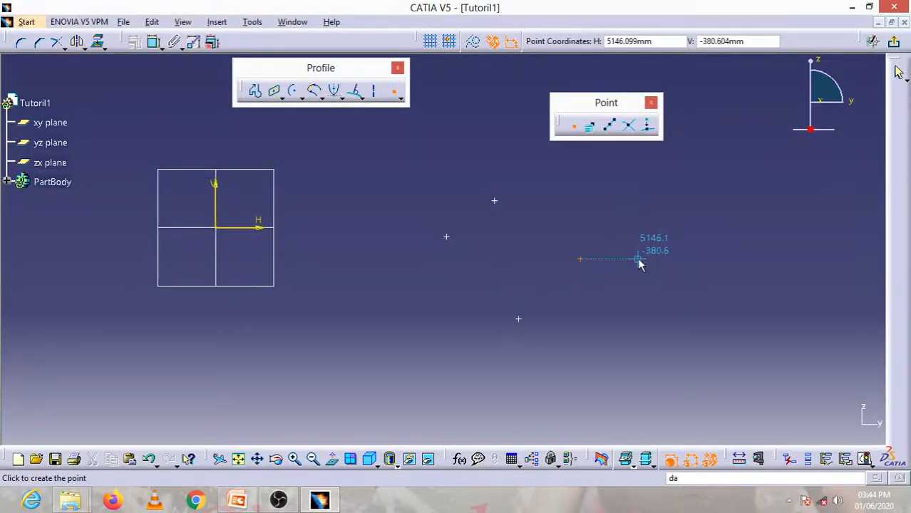
pyautogui.press('Escape')
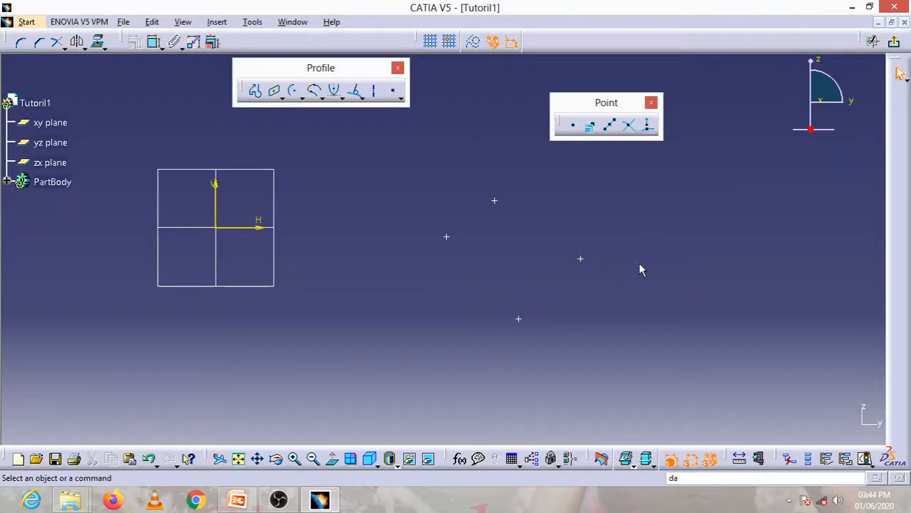
# Place a single point to the right of the four points, at about H 5683 mm, V 282 mm.
pyautogui.click(573, 126)
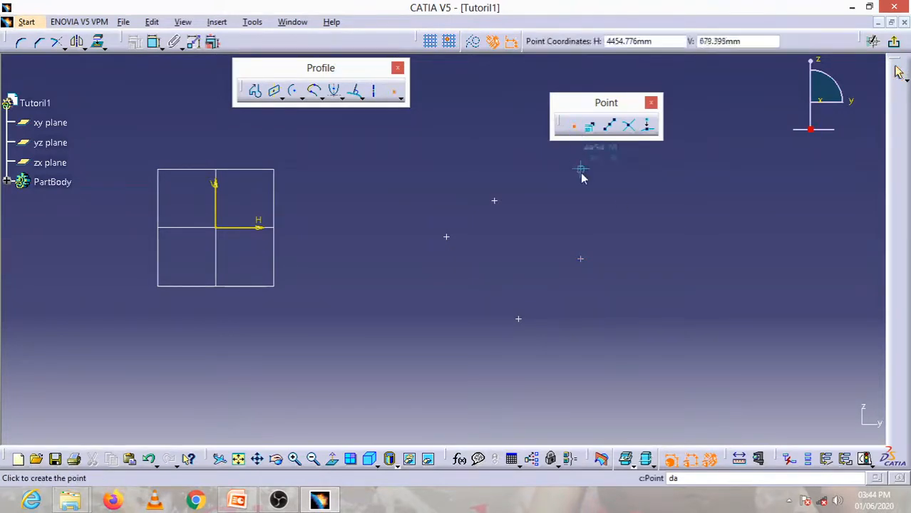
pyautogui.click(680, 205)
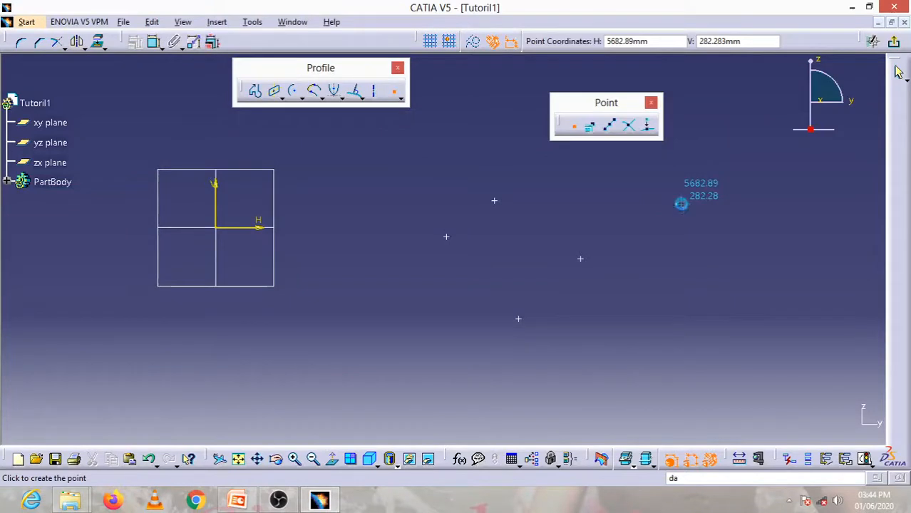
pyautogui.click(693, 242)
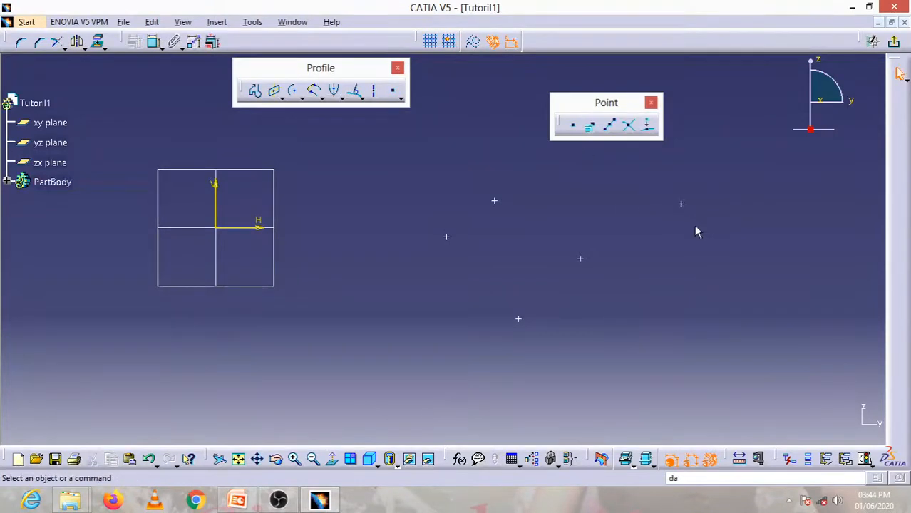
# Place six more points scattered among and around the existing five in one repeated run of the Point tool.
pyautogui.click(574, 127)
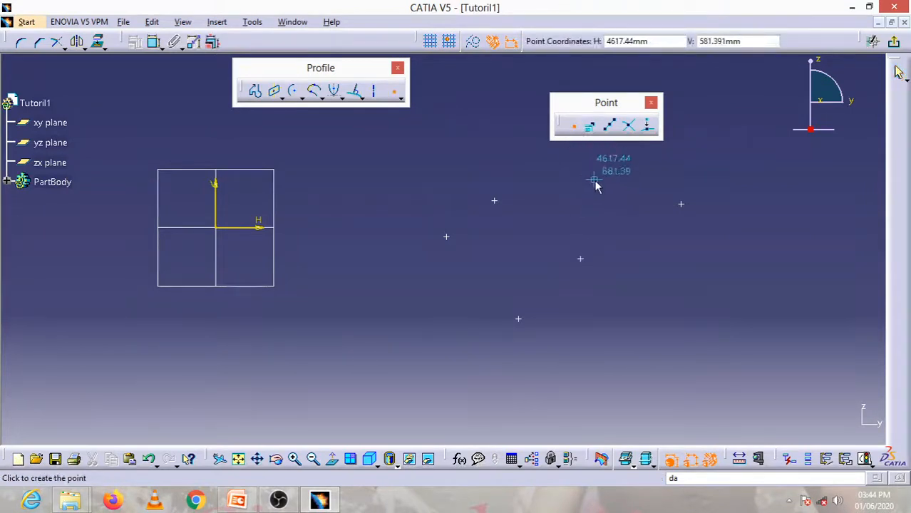
pyautogui.click(665, 281)
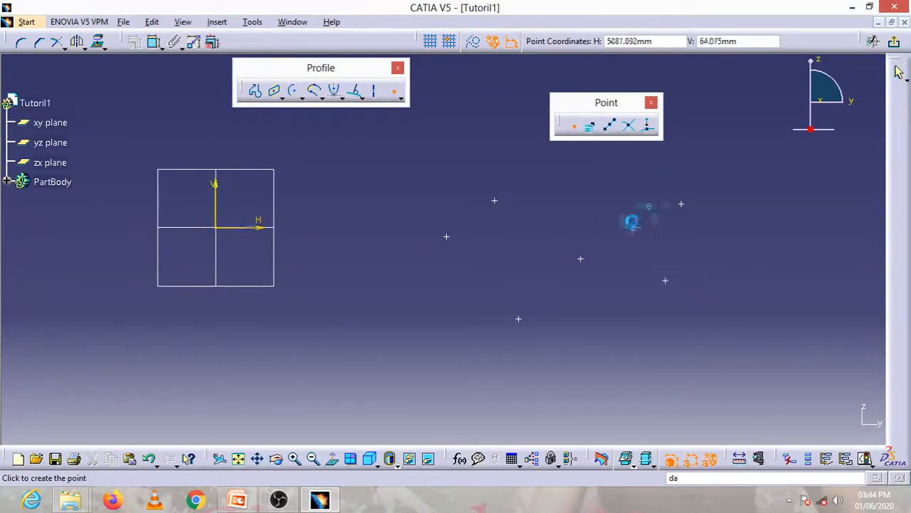
pyautogui.click(630, 217)
pyautogui.click(543, 218)
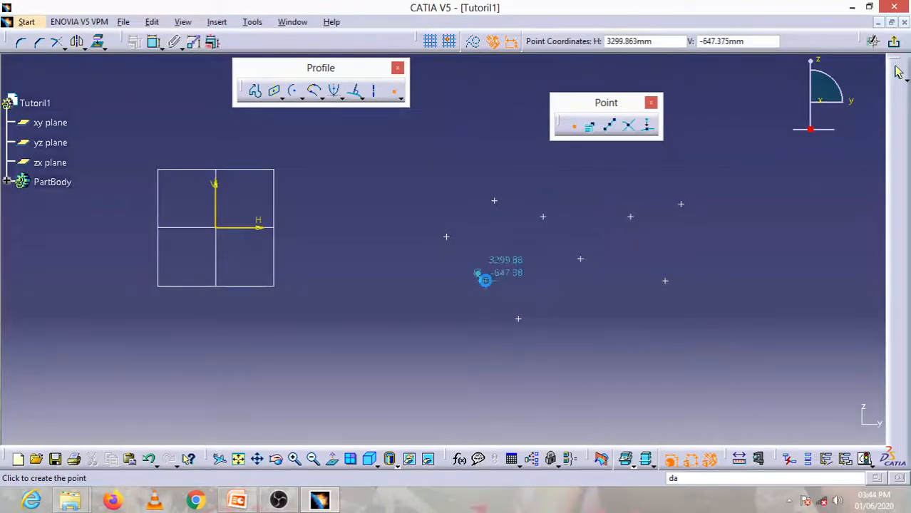
pyautogui.click(486, 281)
pyautogui.click(410, 313)
pyautogui.click(383, 253)
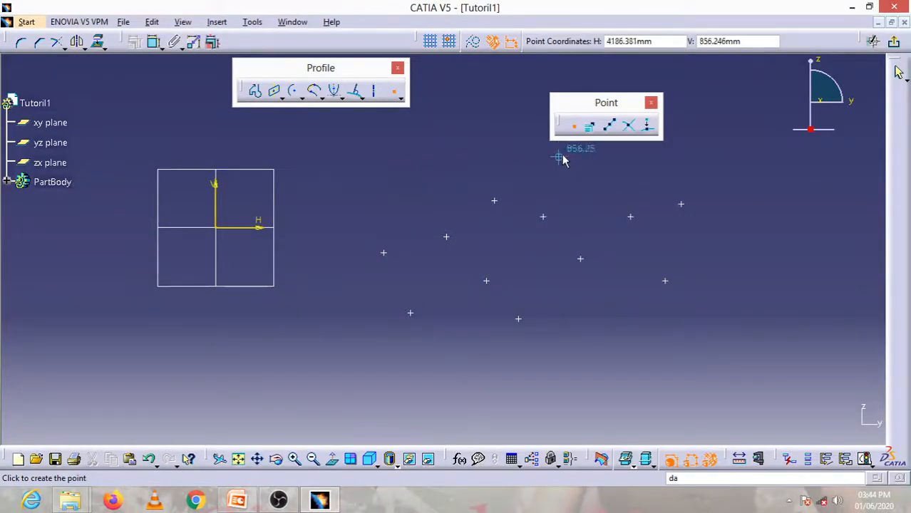
pyautogui.click(573, 126)
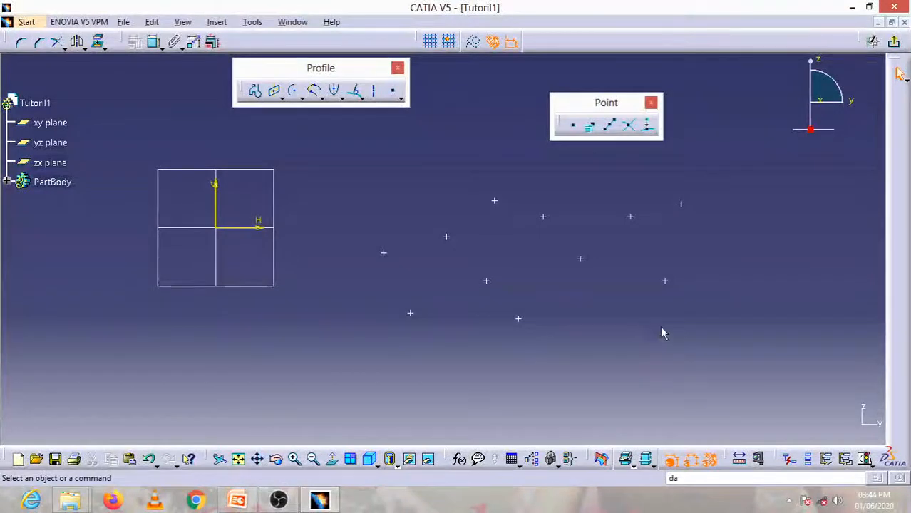
# Place a single point above and to the left of the point group, and restart the Point tool.
pyautogui.click(572, 125)
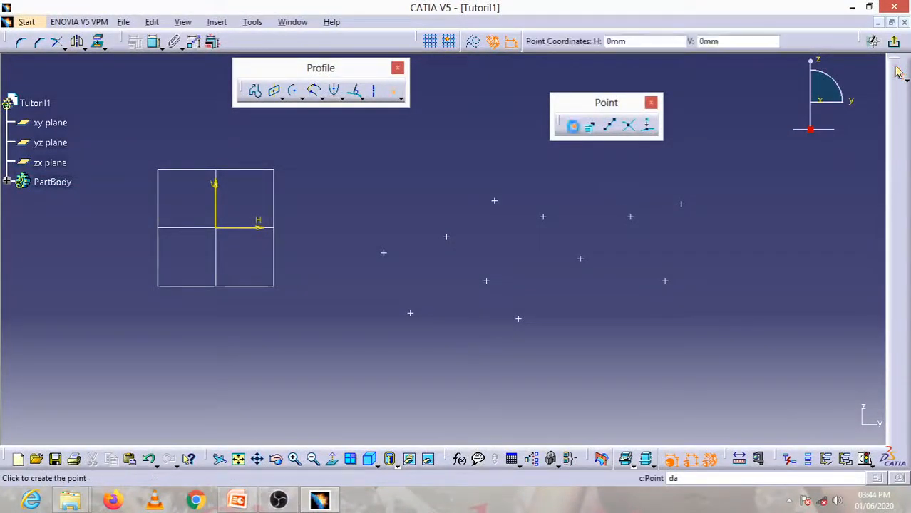
pyautogui.click(362, 162)
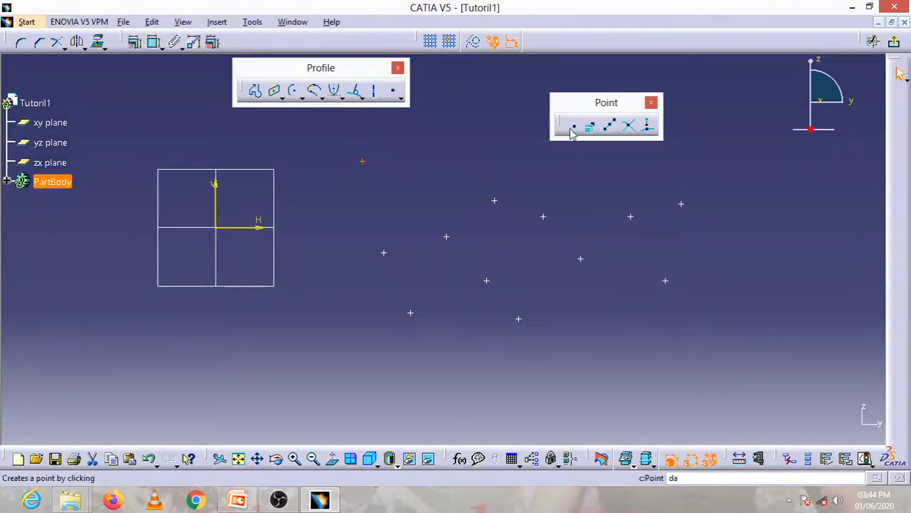
pyautogui.click(427, 163)
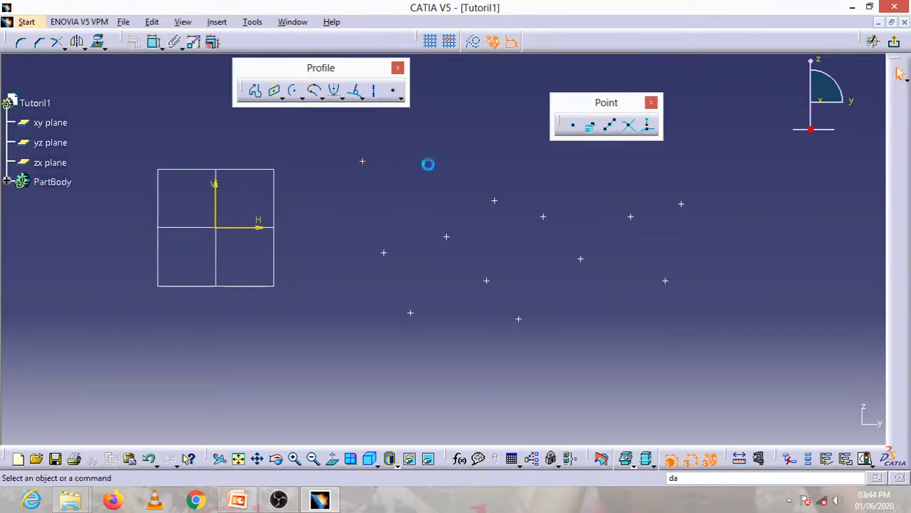
pyautogui.click(575, 129)
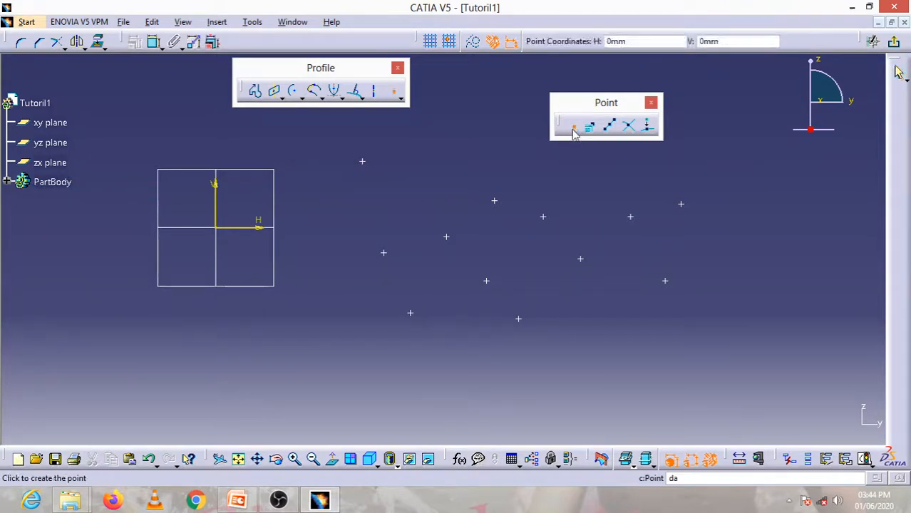
# Place six more points around the upper, left and lower sides of the existing point group, and leave the Point tool.
pyautogui.click(453, 142)
pyautogui.click(399, 176)
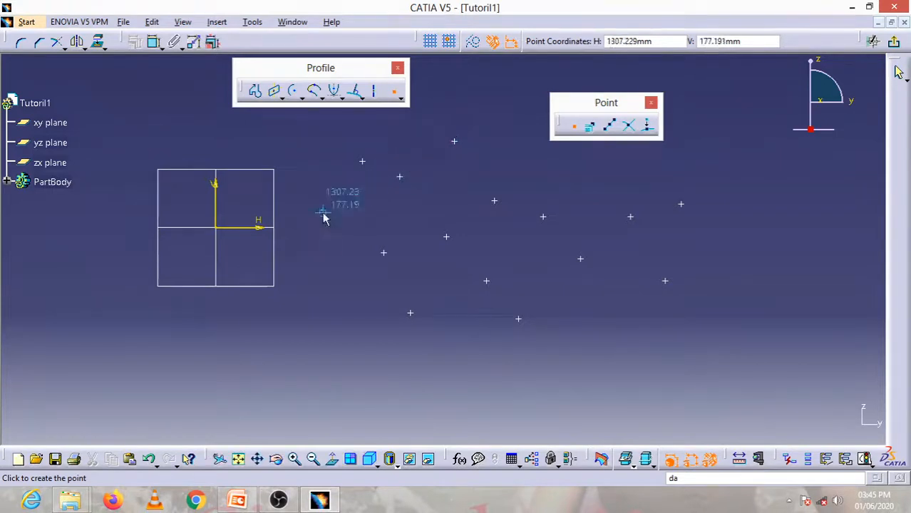
pyautogui.click(322, 212)
pyautogui.click(298, 301)
pyautogui.click(366, 359)
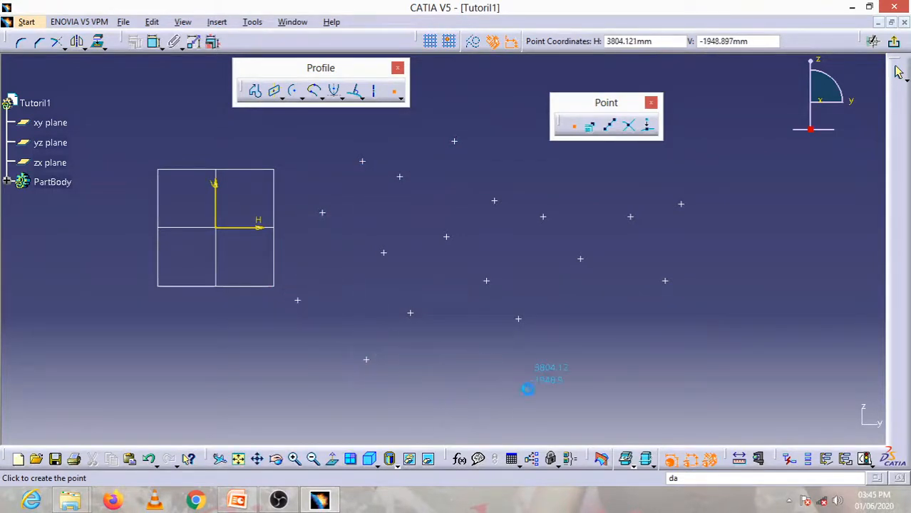
pyautogui.click(528, 388)
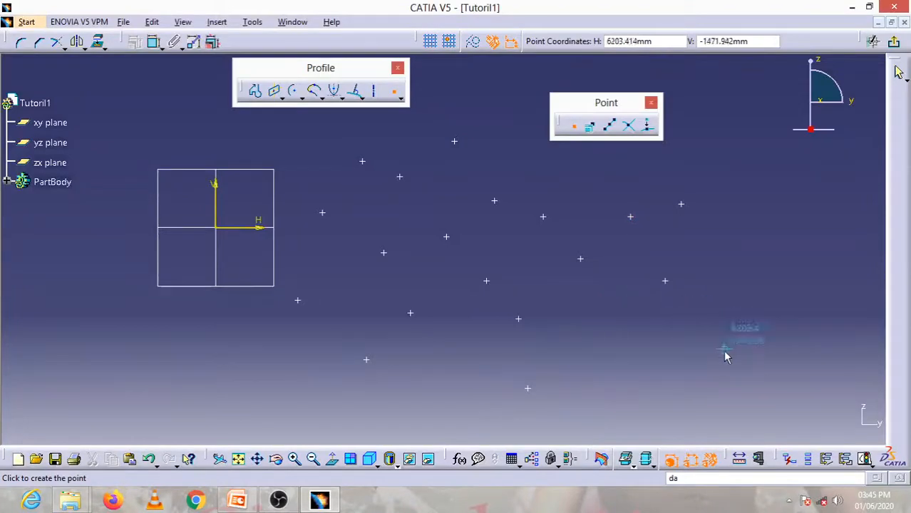
pyautogui.click(573, 128)
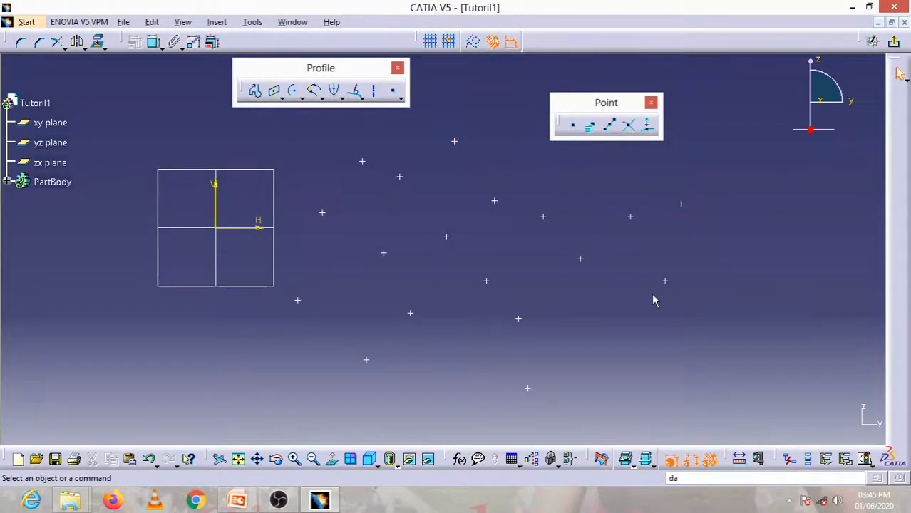
# Delete all the scattered points from the sketch.
pyautogui.moveTo(763, 406); pyautogui.dragTo(295, 131)
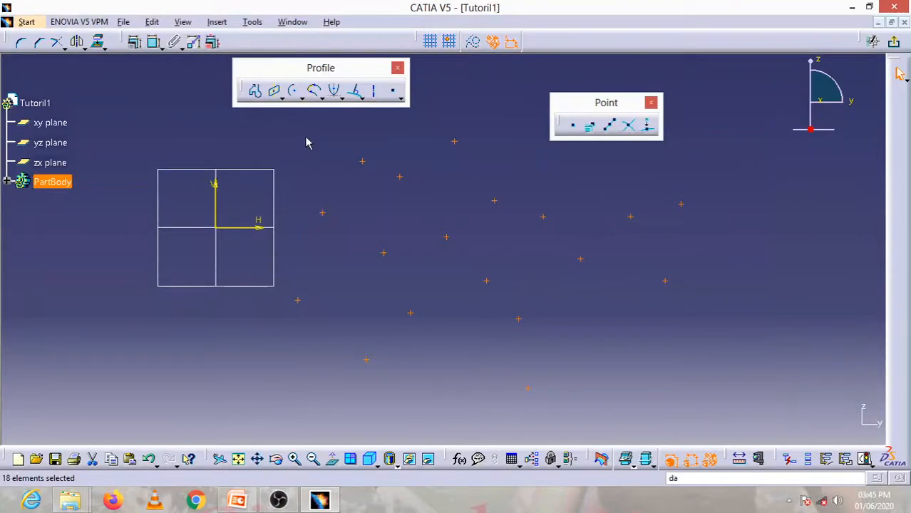
pyautogui.press('Delete')
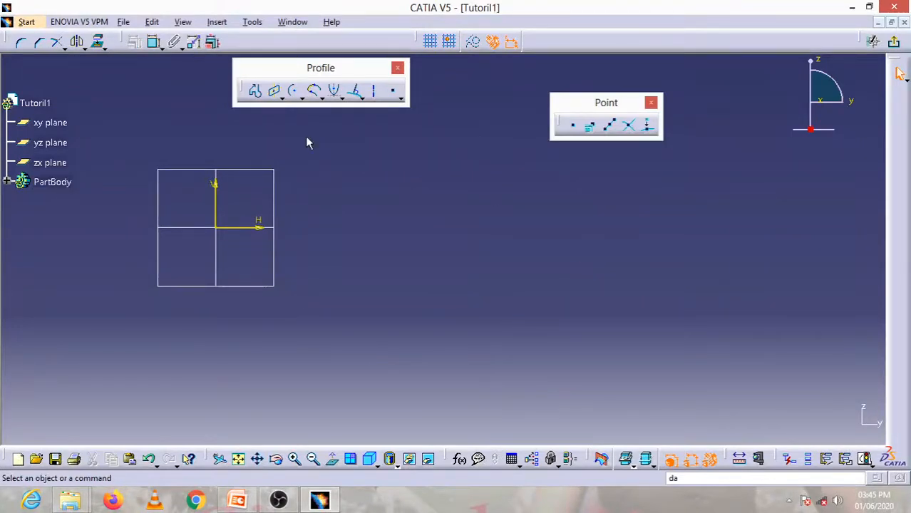
# Create a point by Cartesian coordinates at H 200 mm and V 300 mm.
pyautogui.click(590, 129)
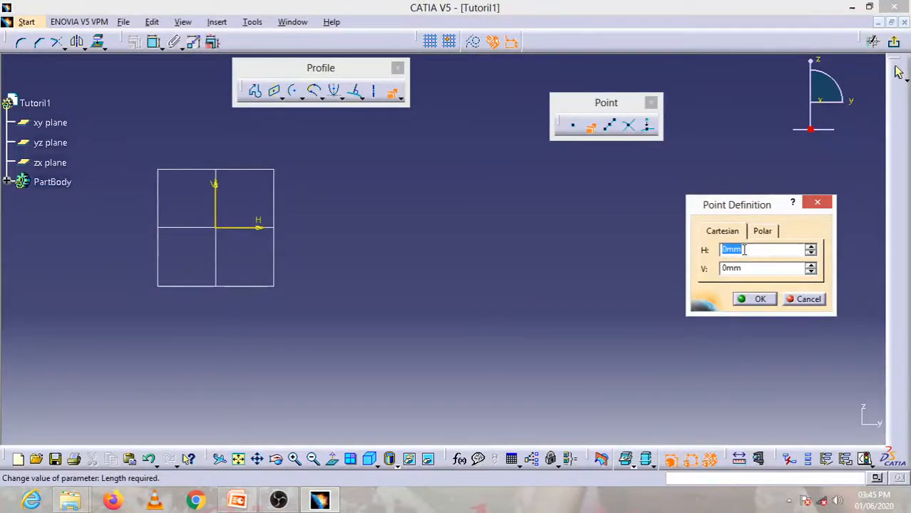
pyautogui.write('200')
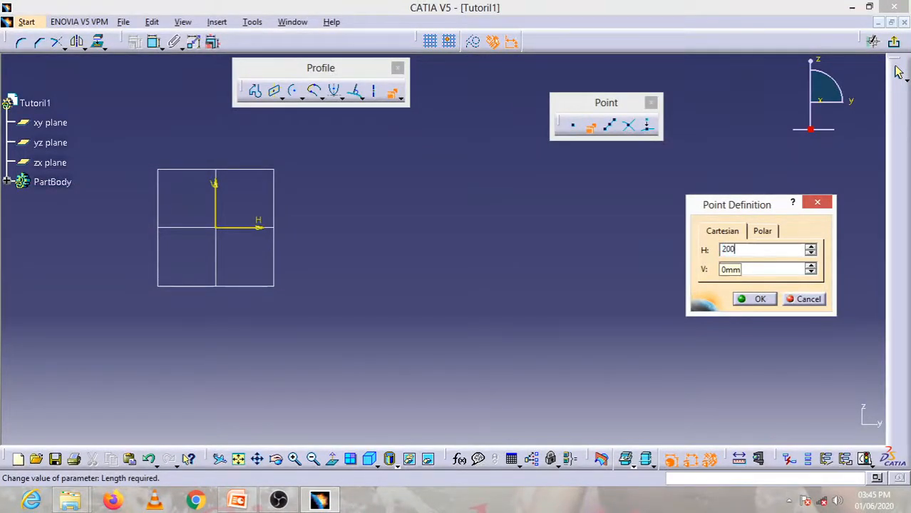
pyautogui.press('Tab')
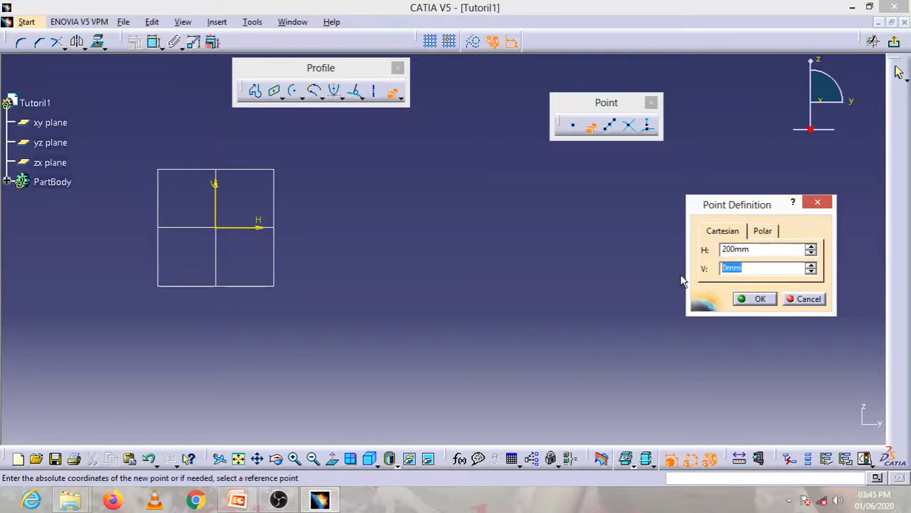
pyautogui.write('300')
pyautogui.click(760, 300)
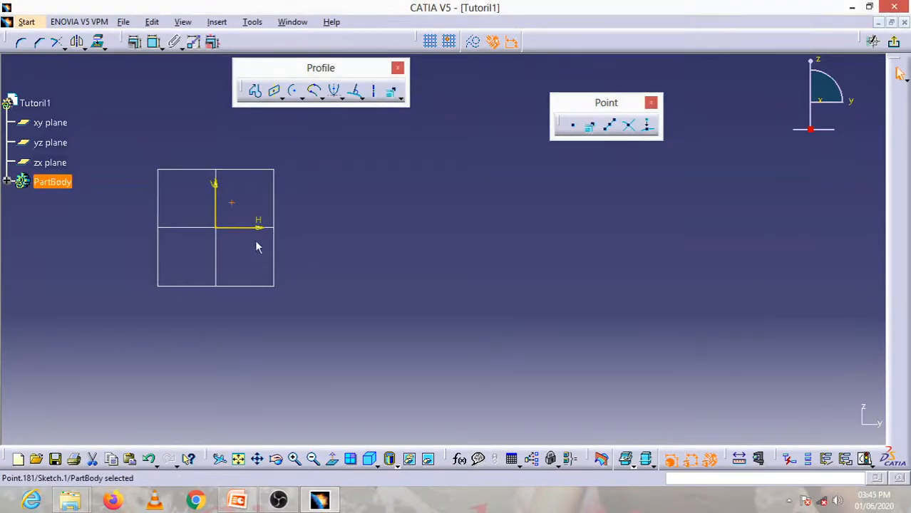
# Examine the coordinate-defined point and its horizontal and vertical dimensions from the sketch origin, viewed normal to the sketch plane.
pyautogui.moveTo(242, 208)
pyautogui.mouseDown(button='middle')
pyautogui.moveTo(568, 312)
pyautogui.moveTo(633, 197)
pyautogui.moveTo(626, 368)
pyautogui.moveTo(618, 329)
pyautogui.moveTo(648, 280)
pyautogui.mouseUp(button='middle')
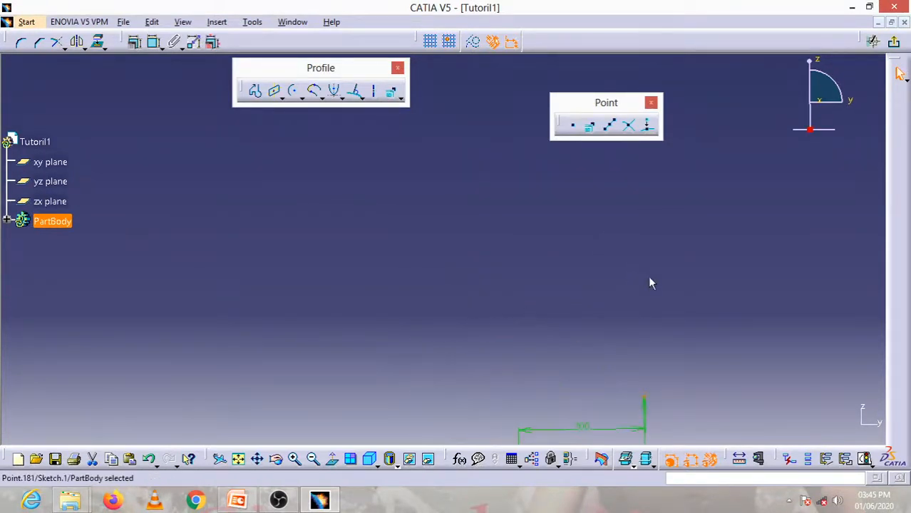
pyautogui.moveTo(677, 367); pyautogui.dragTo(542, 148, button='middle')
pyautogui.click(595, 263)
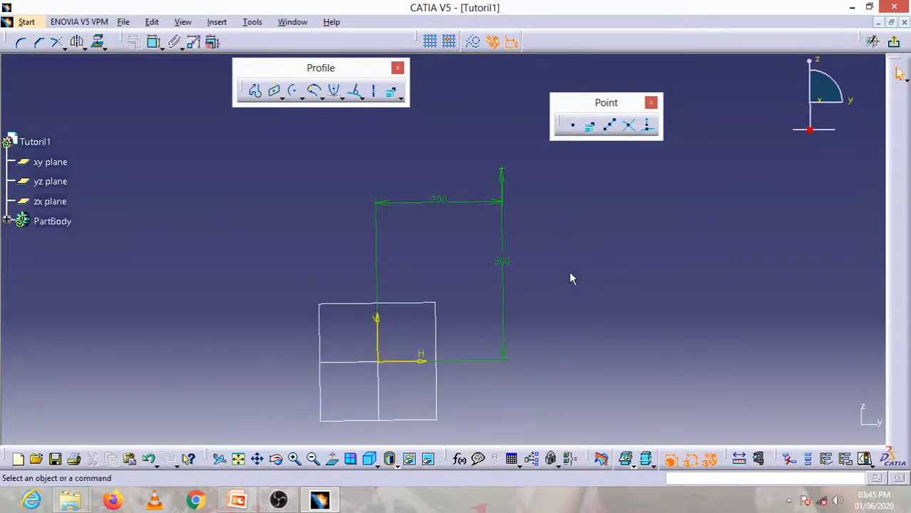
pyautogui.click(503, 171)
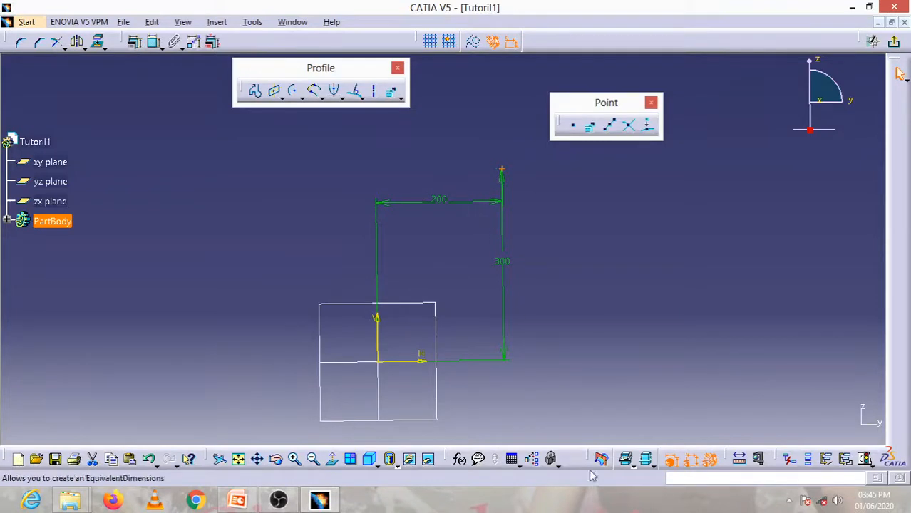
pyautogui.click(332, 459)
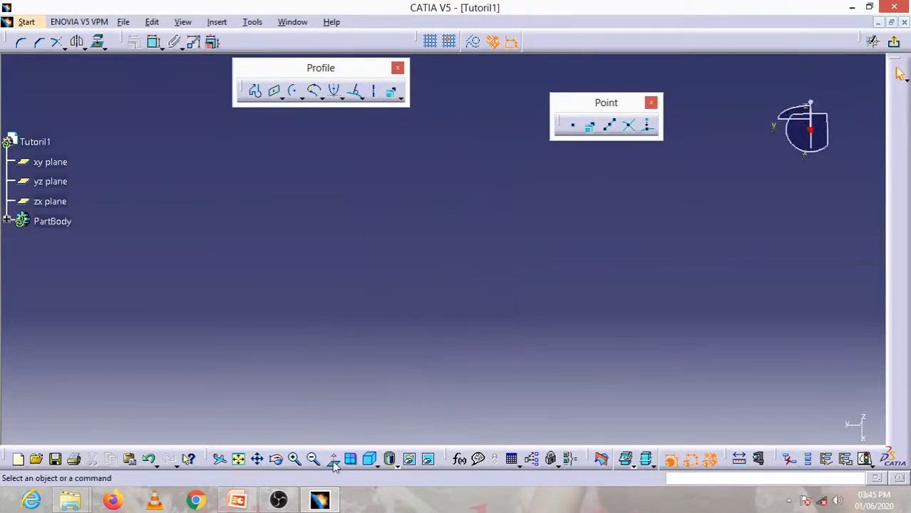
pyautogui.click(332, 459)
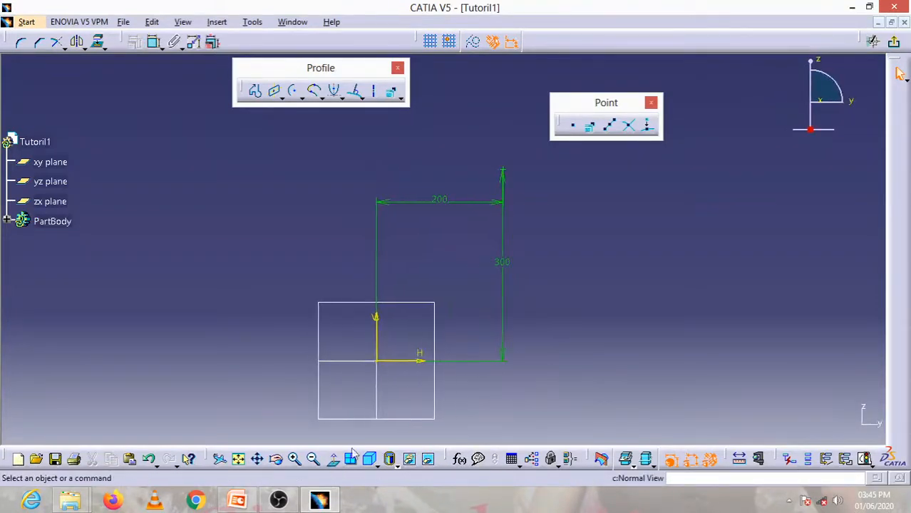
pyautogui.click(508, 174)
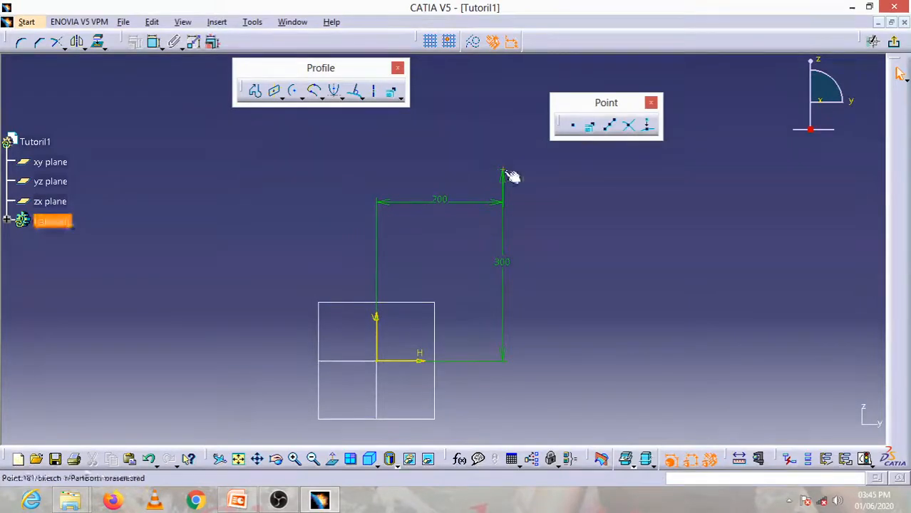
pyautogui.click(541, 243)
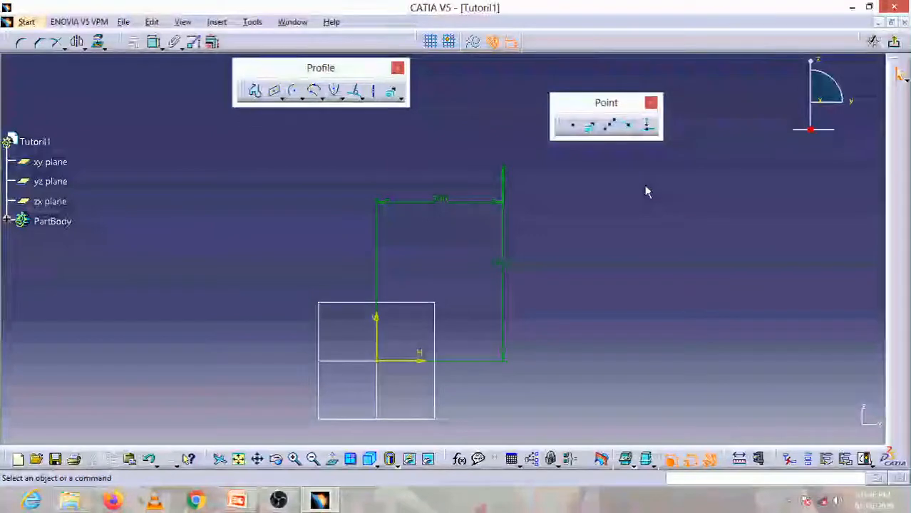
# Delete the coordinate-defined point together with its dimensions.
pyautogui.hotkey('ctrl', 'a')
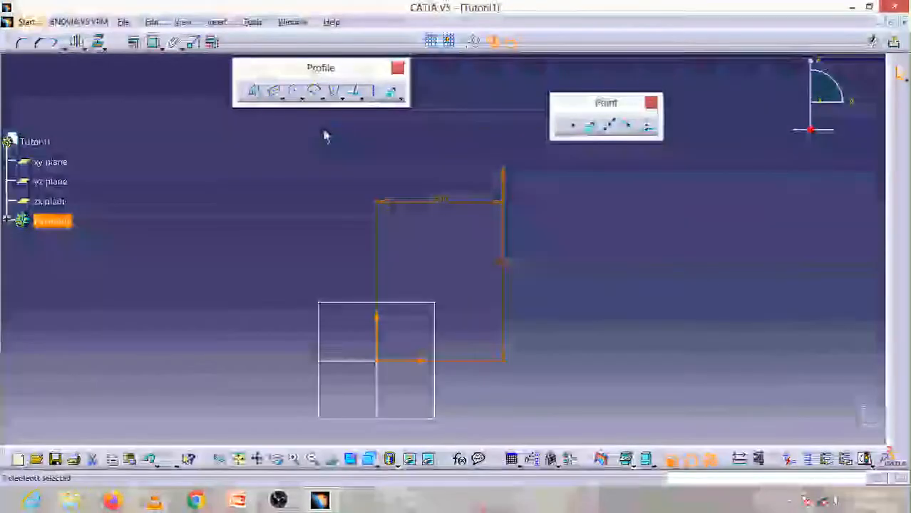
pyautogui.press('Delete')
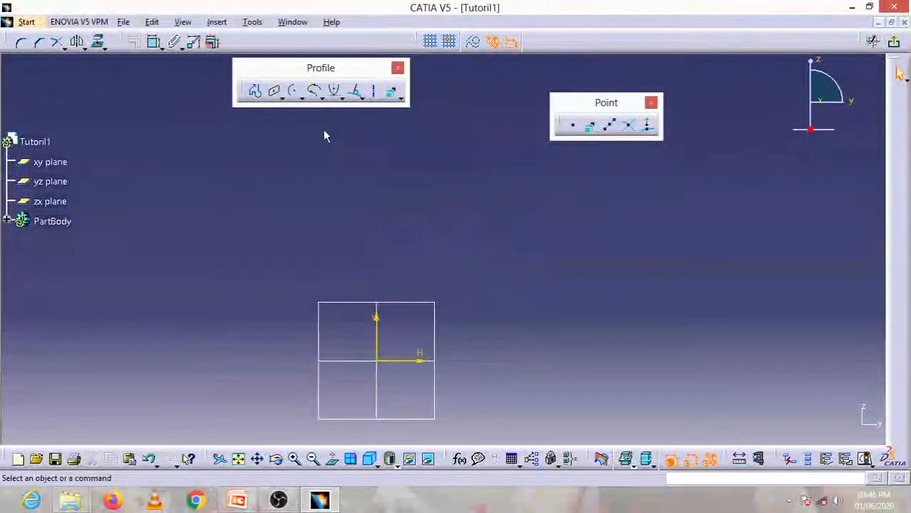
# Draw a line about 633 mm long, rising to the right from below and right of the sketch origin.
pyautogui.moveTo(498, 309); pyautogui.dragTo(355, 176, button='middle')
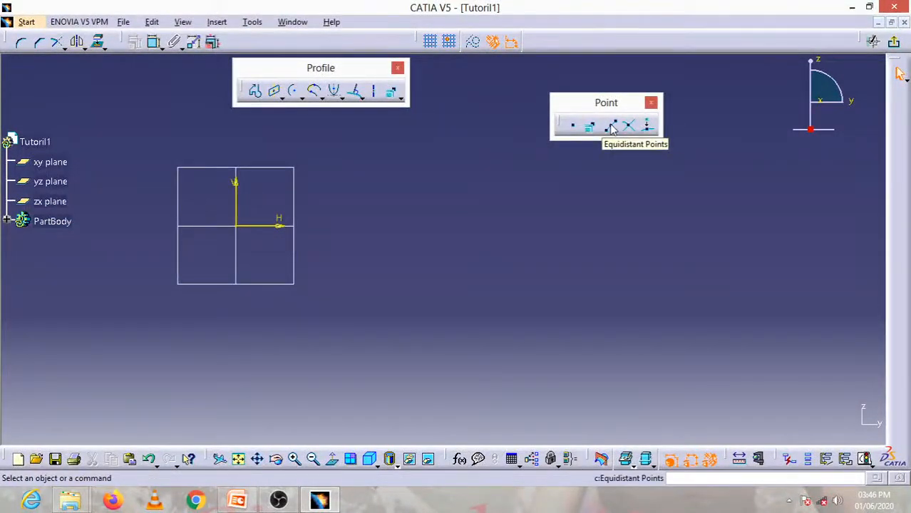
pyautogui.click(362, 99)
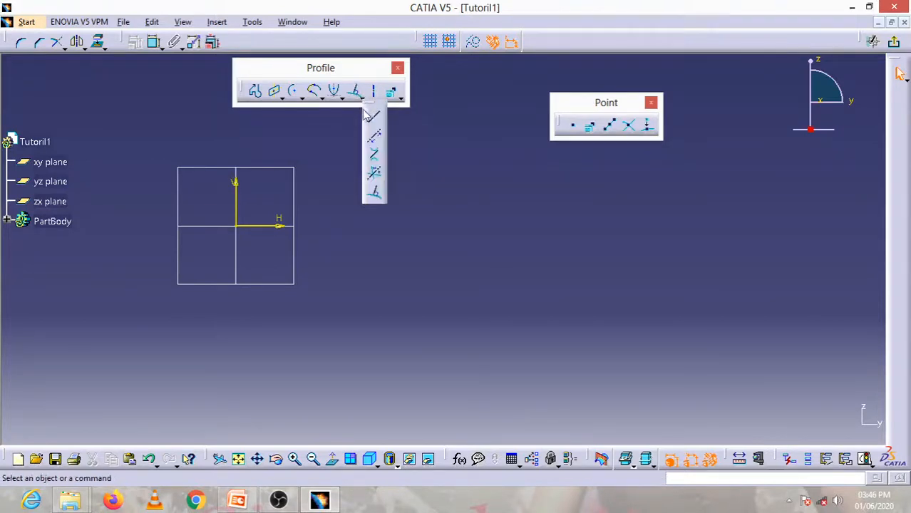
pyautogui.click(371, 120)
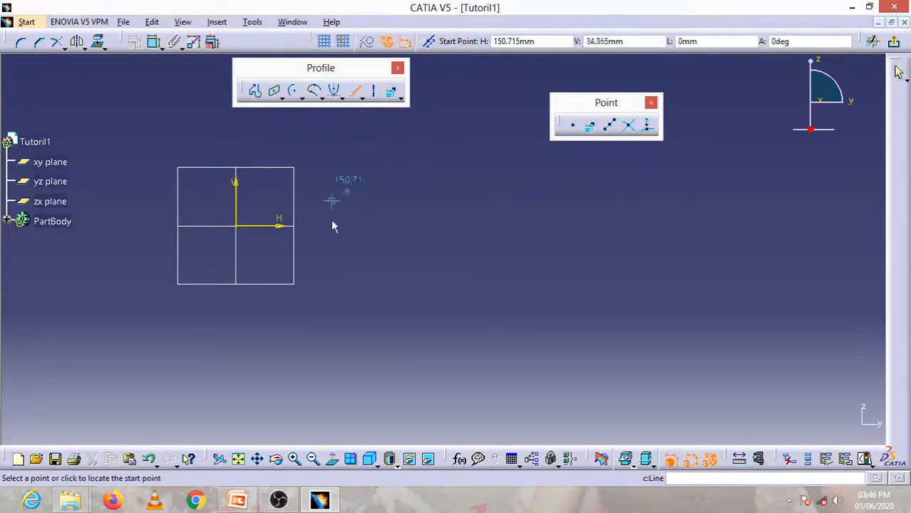
pyautogui.click(318, 347)
pyautogui.click(682, 184)
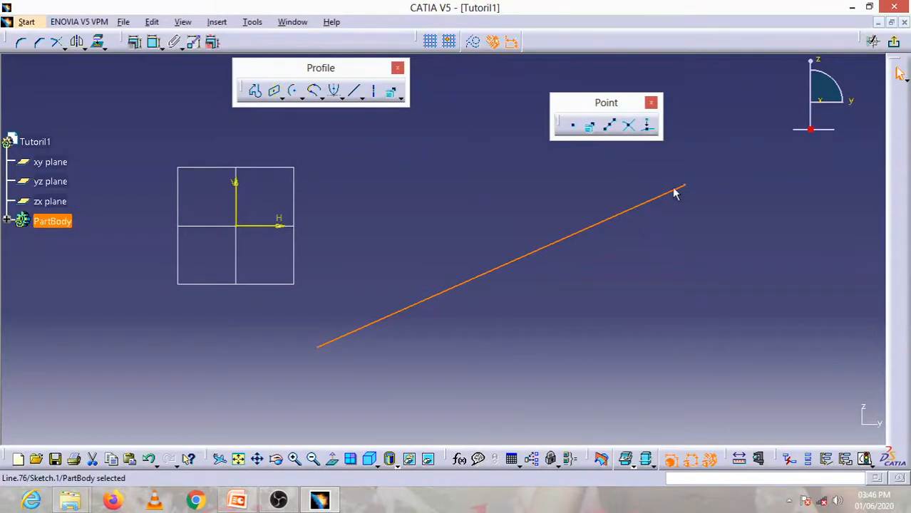
# Create 5 equidistant points along the inclined line.
pyautogui.click(608, 126)
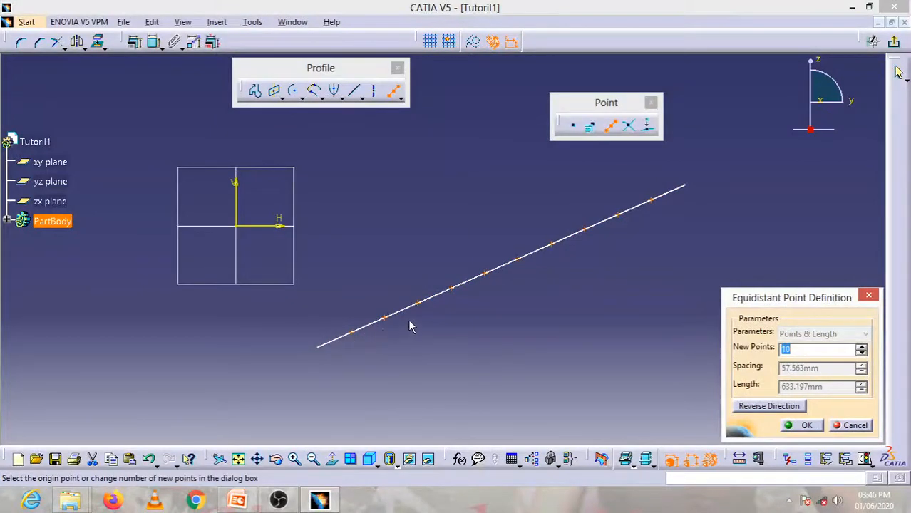
pyautogui.write('5')
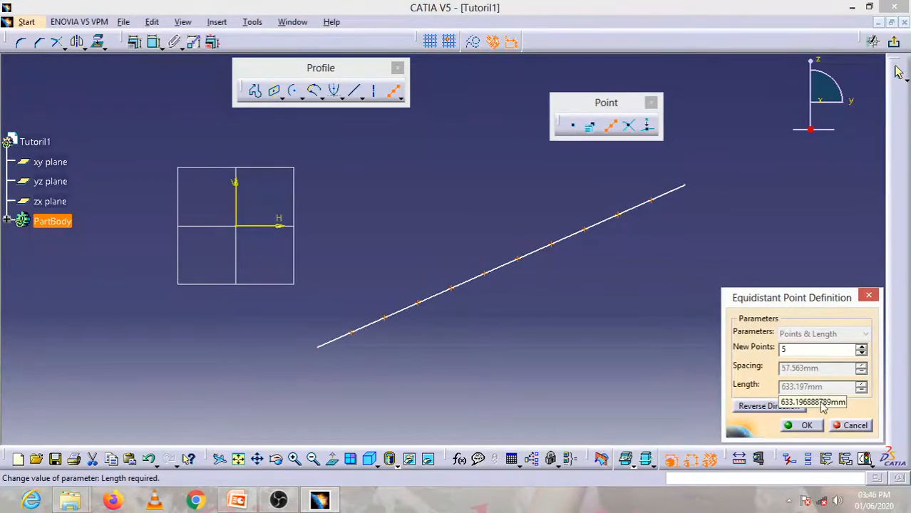
pyautogui.click(862, 352)
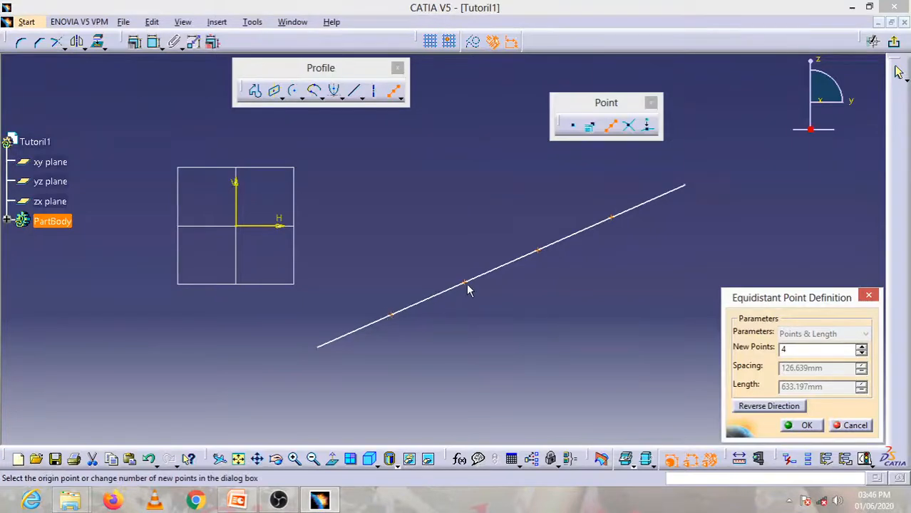
pyautogui.click(861, 347)
pyautogui.click(803, 425)
pyautogui.click(583, 346)
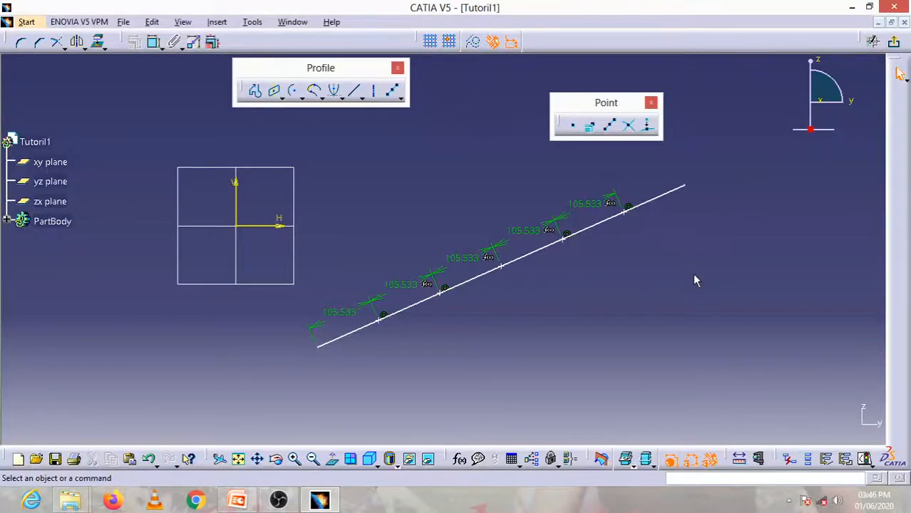
# Delete the inclined line, and clear its equidistant points and spacing dimensions from the sketch.
pyautogui.click(661, 202)
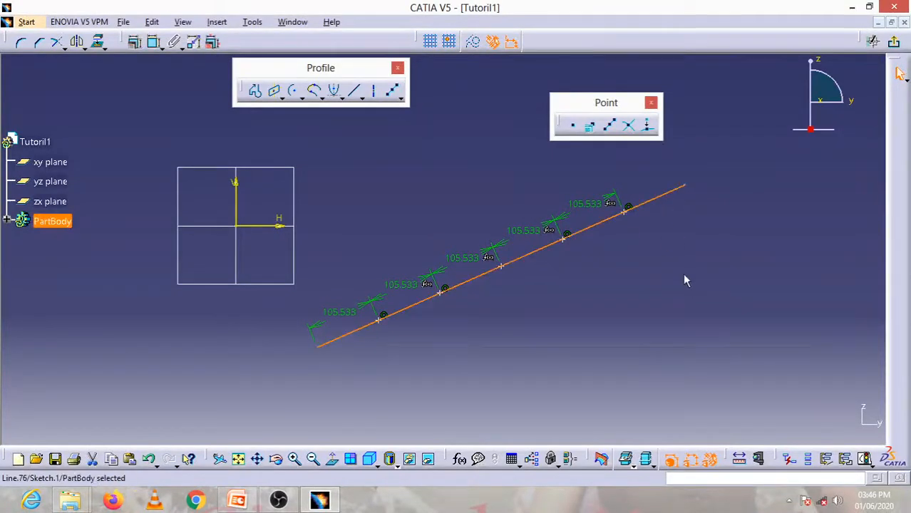
pyautogui.press('Delete')
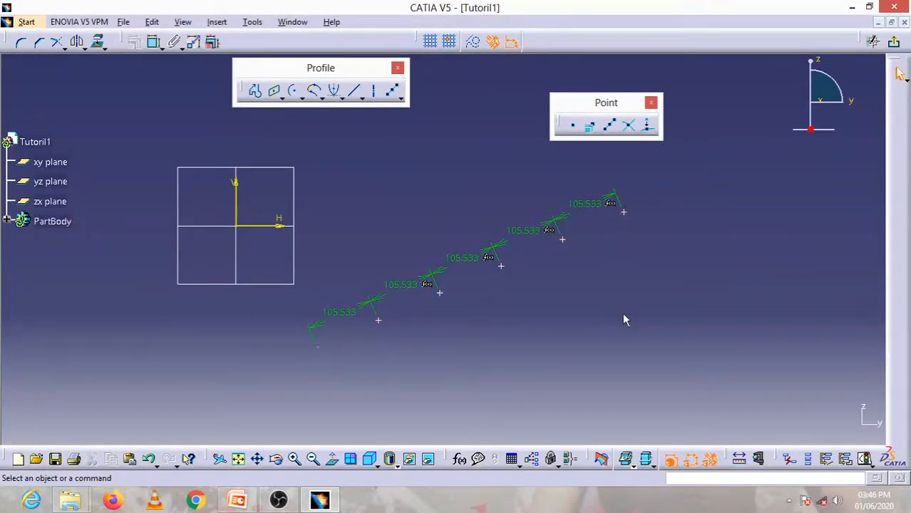
pyautogui.moveTo(697, 317); pyautogui.dragTo(335, 187)
pyautogui.press('Delete')
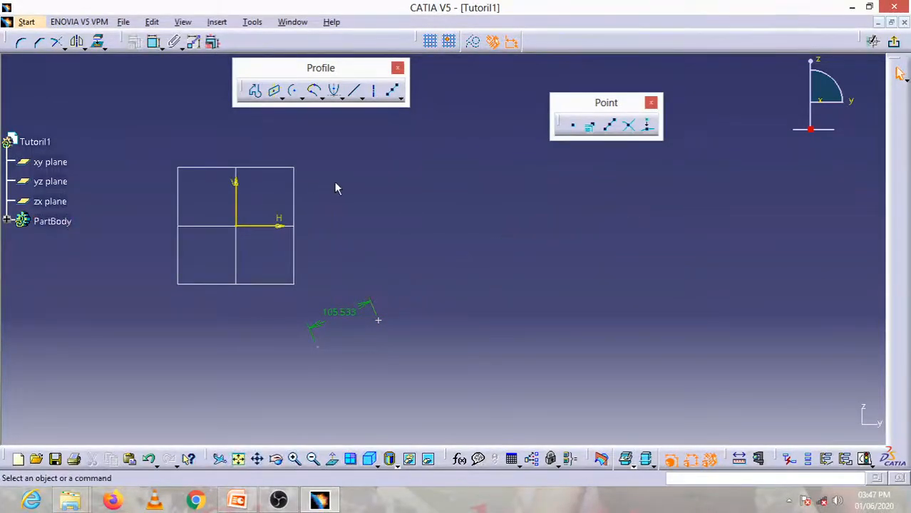
pyautogui.moveTo(422, 360); pyautogui.dragTo(275, 277)
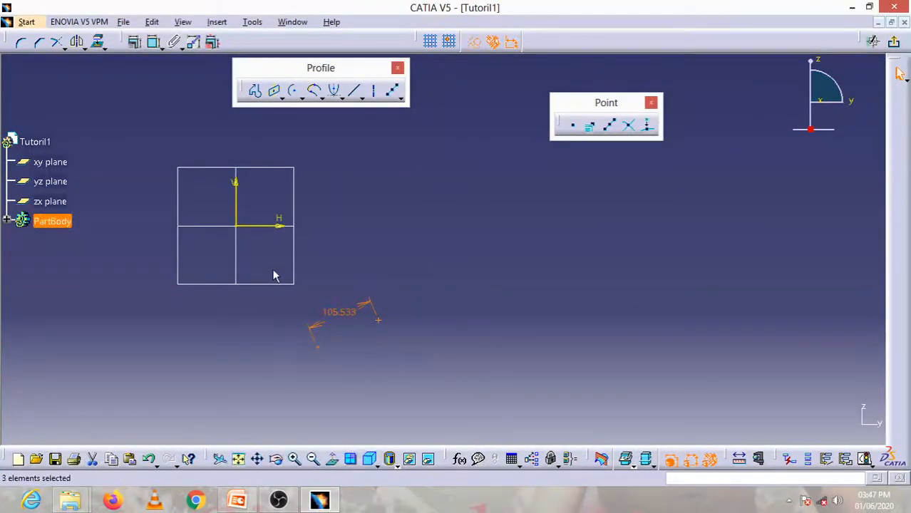
pyautogui.press('Delete')
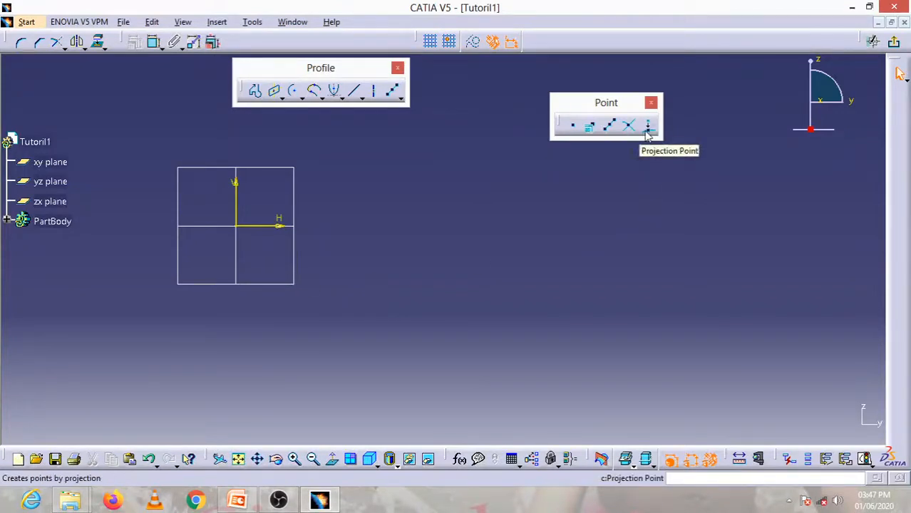
# Draw an upward-bulging arc with a radius of about 98 mm, centred below and to the right of the sketch origin.
pyautogui.click(292, 90)
pyautogui.click(343, 282)
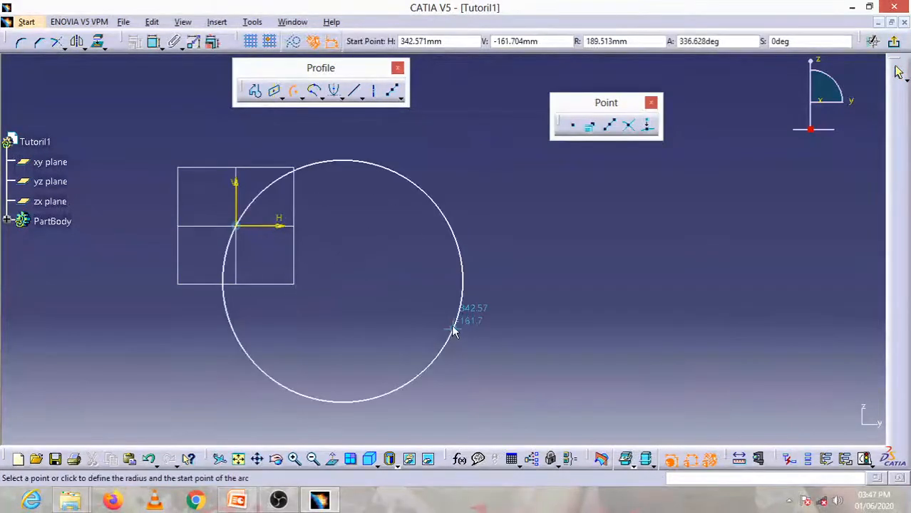
pyautogui.click(401, 261)
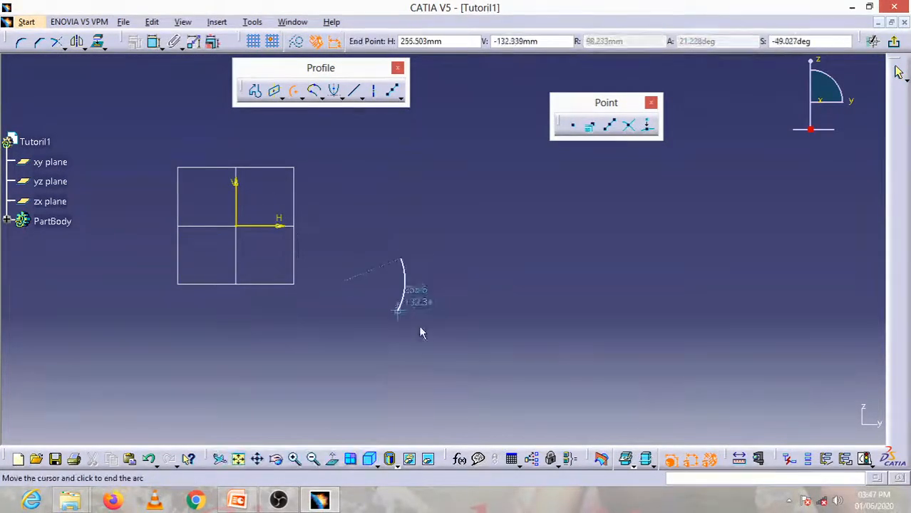
pyautogui.click(250, 208)
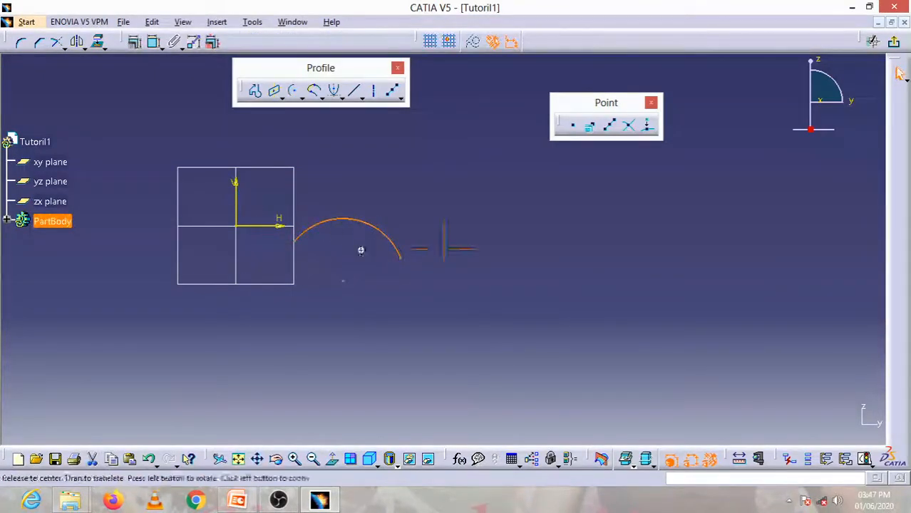
# Move the arc farther away from the sketch origin in the positive H direction, clear of the sketch axes.
pyautogui.moveTo(360, 248)
pyautogui.mouseDown(button='middle')
pyautogui.moveTo(486, 289)
pyautogui.moveTo(392, 259)
pyautogui.mouseUp(button='middle')
pyautogui.moveTo(392, 259); pyautogui.dragTo(619, 279)
pyautogui.moveTo(390, 260)
pyautogui.mouseDown(button='middle')
pyautogui.moveTo(362, 251)
pyautogui.moveTo(439, 246)
pyautogui.moveTo(311, 223)
pyautogui.mouseUp(button='middle')
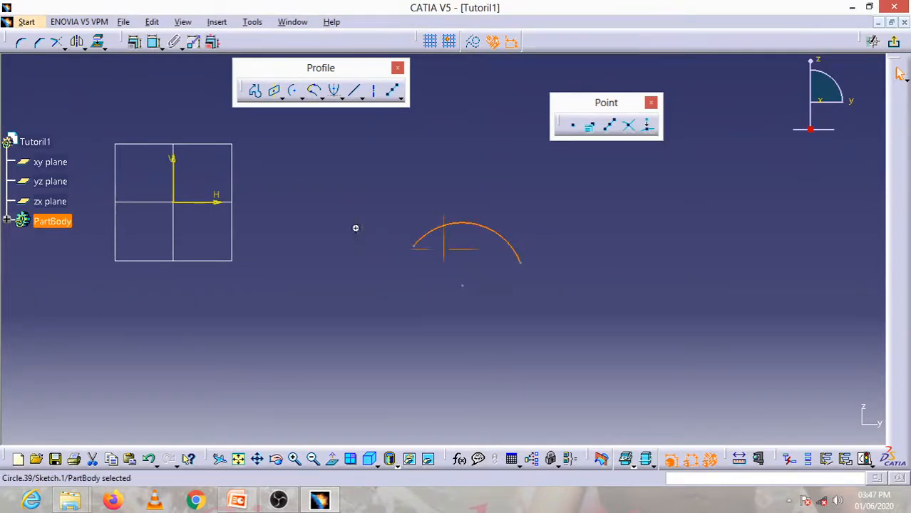
pyautogui.moveTo(354, 228)
pyautogui.mouseDown(button='middle')
pyautogui.moveTo(224, 232)
pyautogui.moveTo(381, 272)
pyautogui.moveTo(401, 216)
pyautogui.moveTo(420, 243)
pyautogui.mouseUp(button='middle')
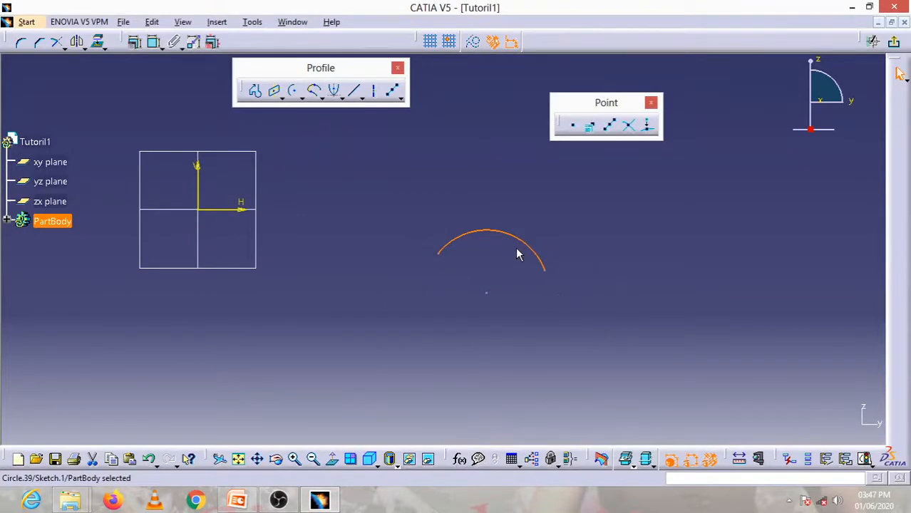
pyautogui.moveTo(512, 236); pyautogui.dragTo(469, 239)
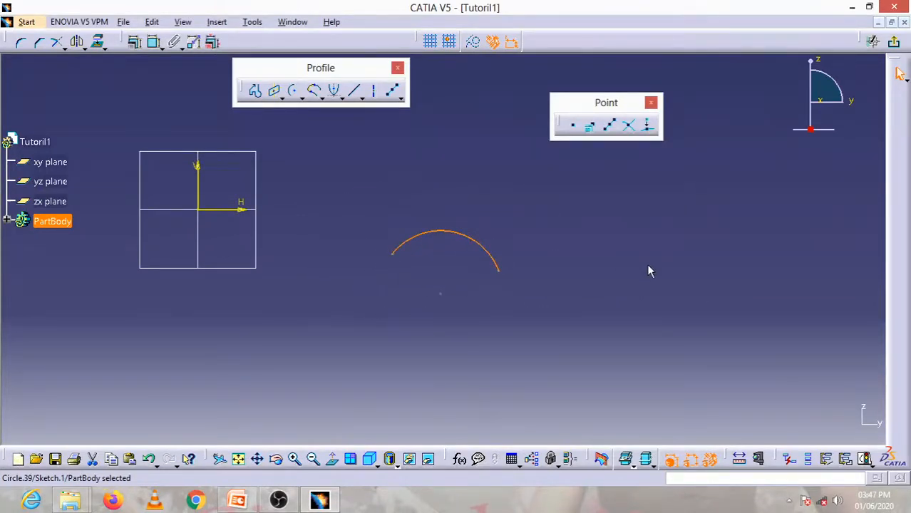
pyautogui.click(649, 271)
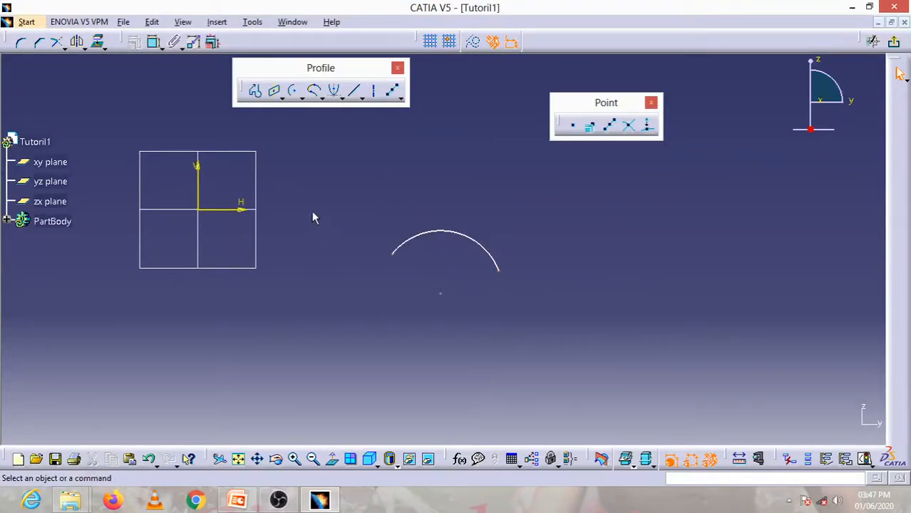
pyautogui.moveTo(312, 211)
pyautogui.mouseDown(button='middle')
pyautogui.moveTo(374, 223)
pyautogui.moveTo(524, 189)
pyautogui.moveTo(312, 196)
pyautogui.moveTo(283, 339)
pyautogui.moveTo(435, 228)
pyautogui.moveTo(465, 286)
pyautogui.moveTo(691, 183)
pyautogui.moveTo(516, 139)
pyautogui.moveTo(321, 207)
pyautogui.mouseUp(button='middle')
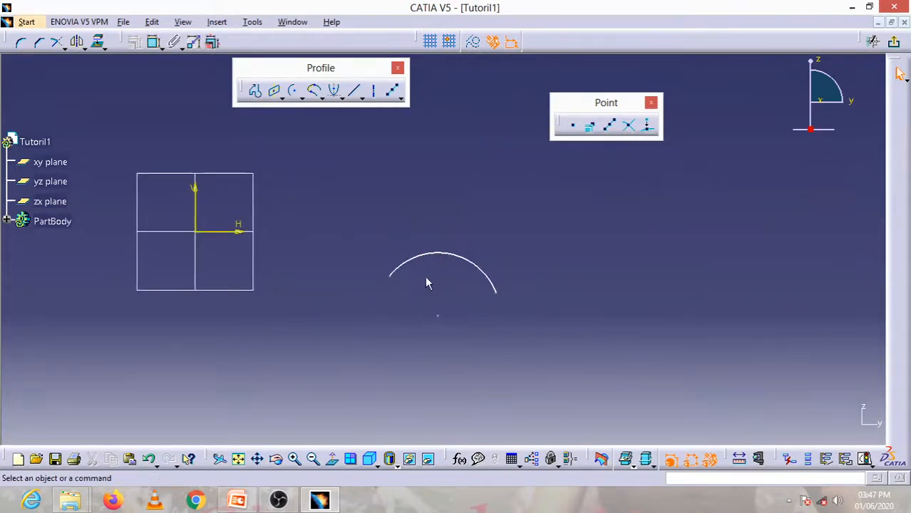
pyautogui.click(463, 263)
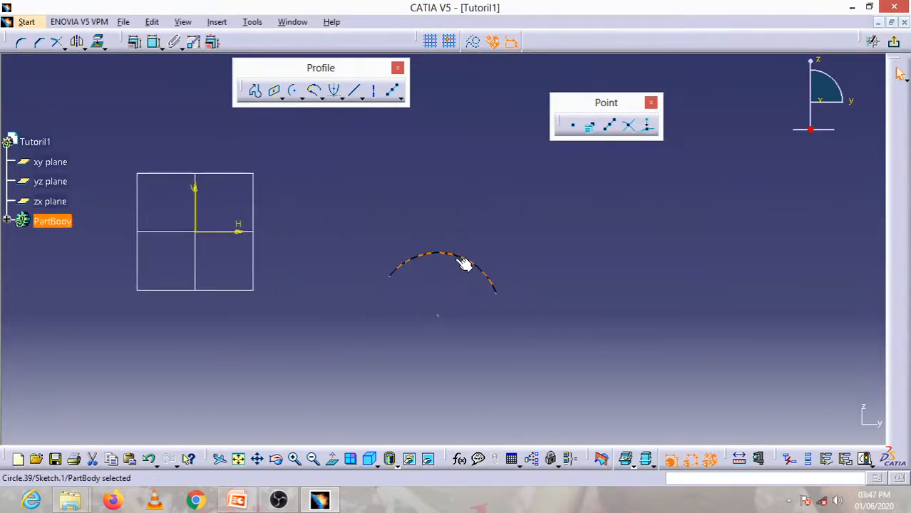
pyautogui.moveTo(463, 260); pyautogui.dragTo(716, 219, button='middle')
pyautogui.moveTo(715, 219)
pyautogui.mouseDown()
pyautogui.moveTo(376, 185)
pyautogui.moveTo(421, 279)
pyautogui.moveTo(439, 177)
pyautogui.moveTo(447, 254)
pyautogui.mouseUp()
pyautogui.click(530, 276)
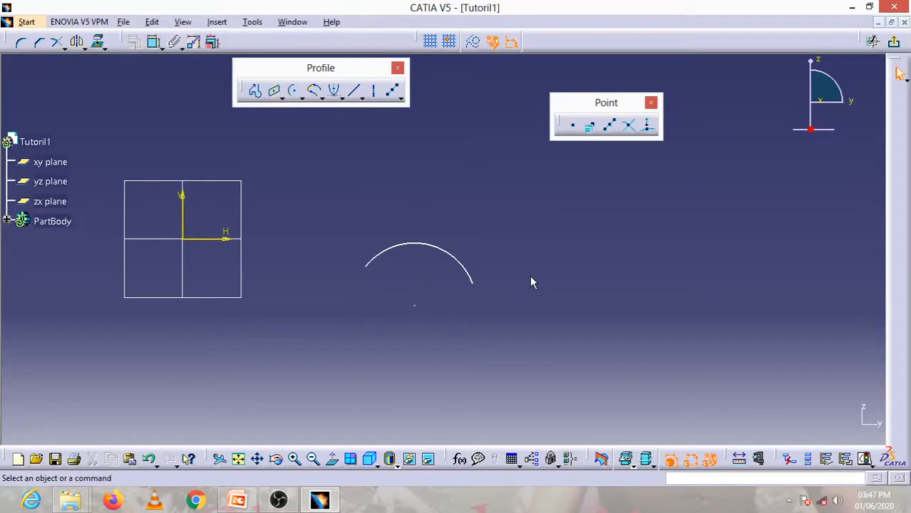
# Place a free point above the arc and create its perpendicular projection point on the arc.
pyautogui.click(572, 125)
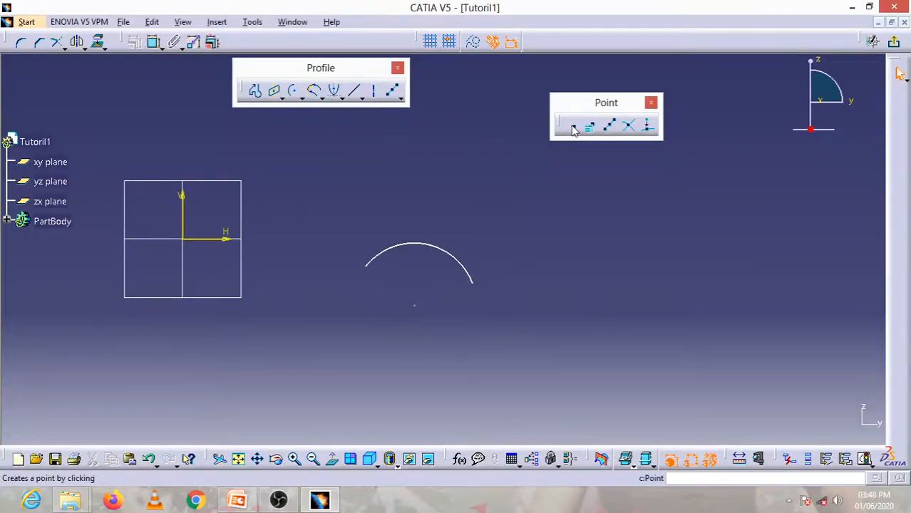
pyautogui.click(449, 179)
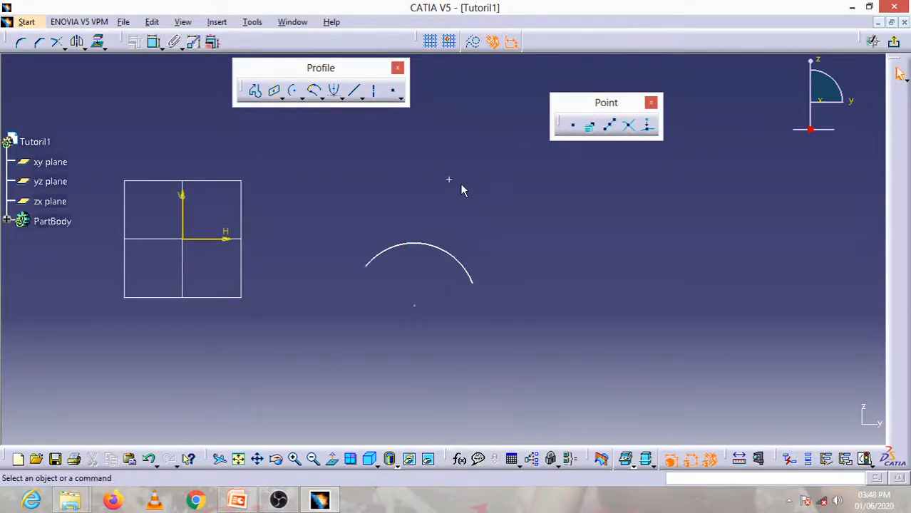
pyautogui.click(649, 127)
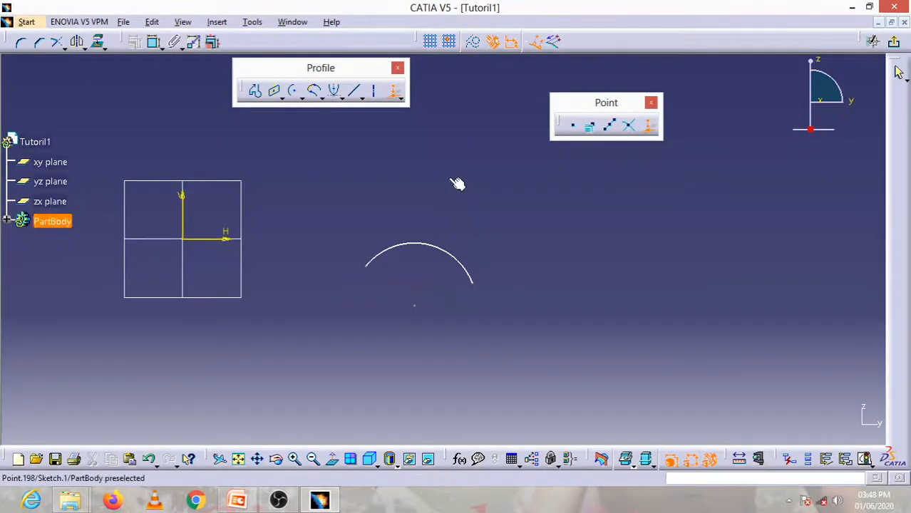
pyautogui.click(452, 180)
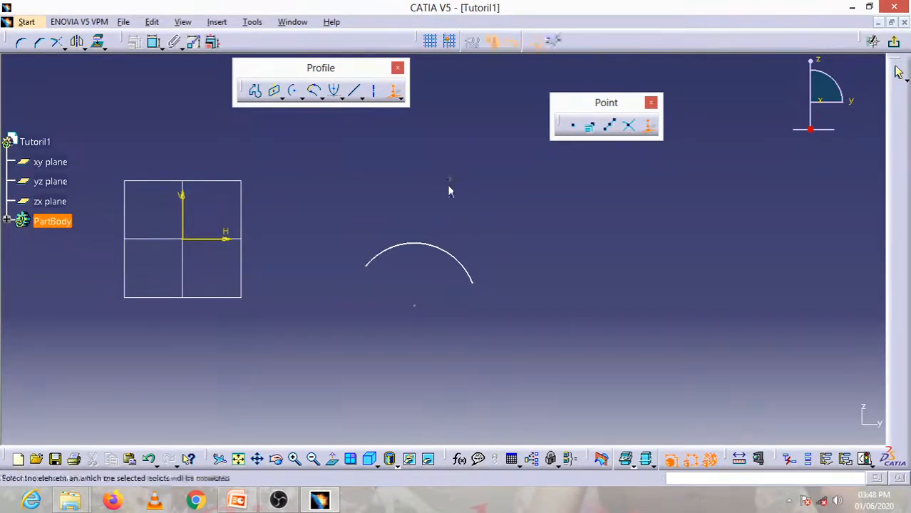
pyautogui.click(431, 246)
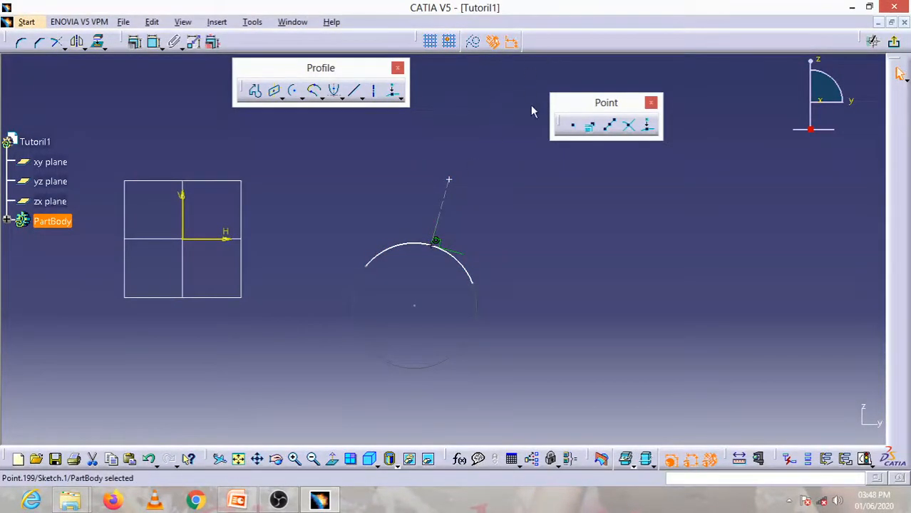
# Switch the point projection mode to projection along a direction, and leave the command without placing a point.
pyautogui.click(649, 125)
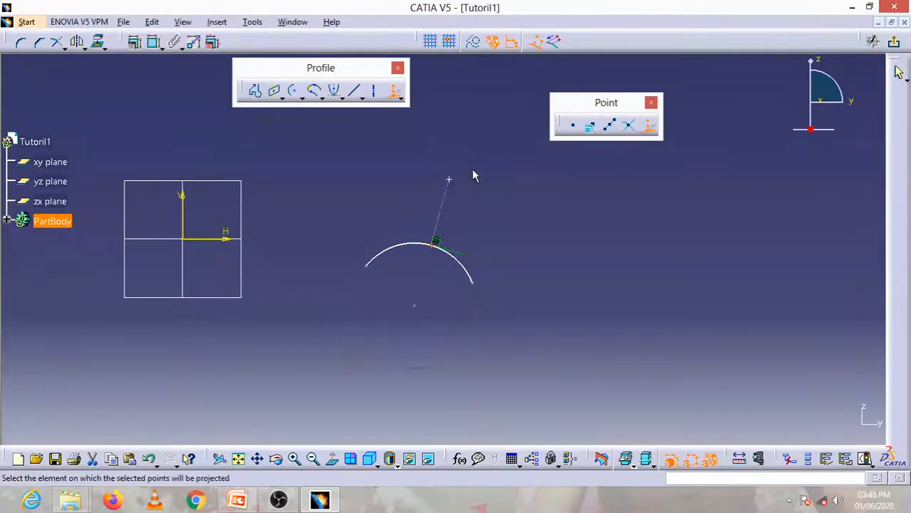
pyautogui.click(456, 184)
pyautogui.click(555, 43)
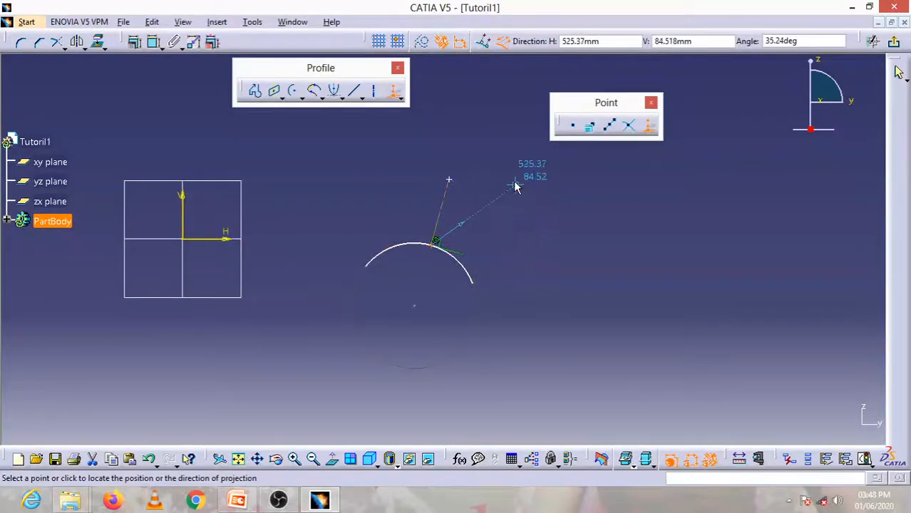
pyautogui.click(462, 297)
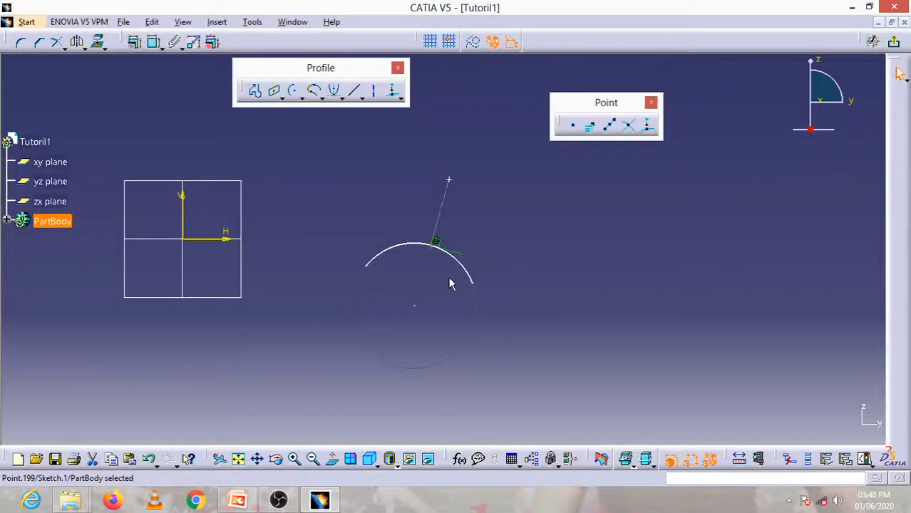
pyautogui.click(448, 283)
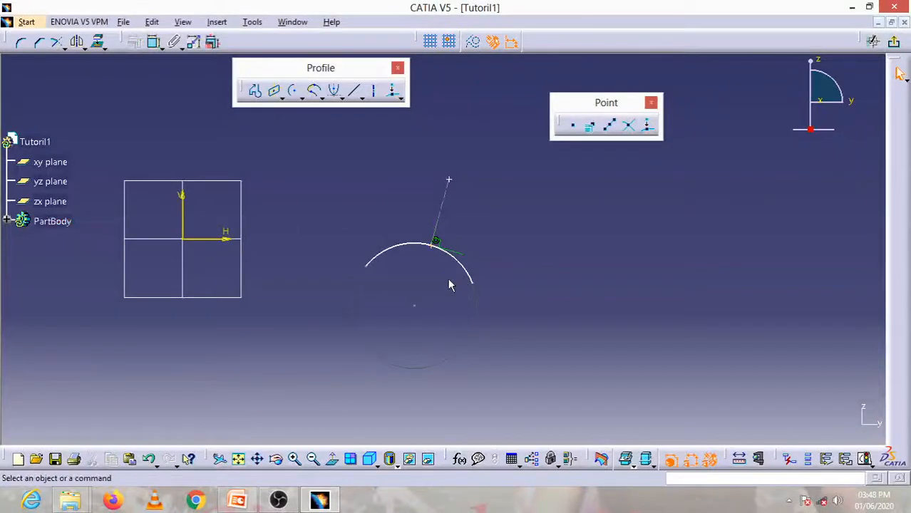
# Project the free point above the arc onto it along a direction slanting down to the left.
pyautogui.click(649, 126)
pyautogui.click(449, 179)
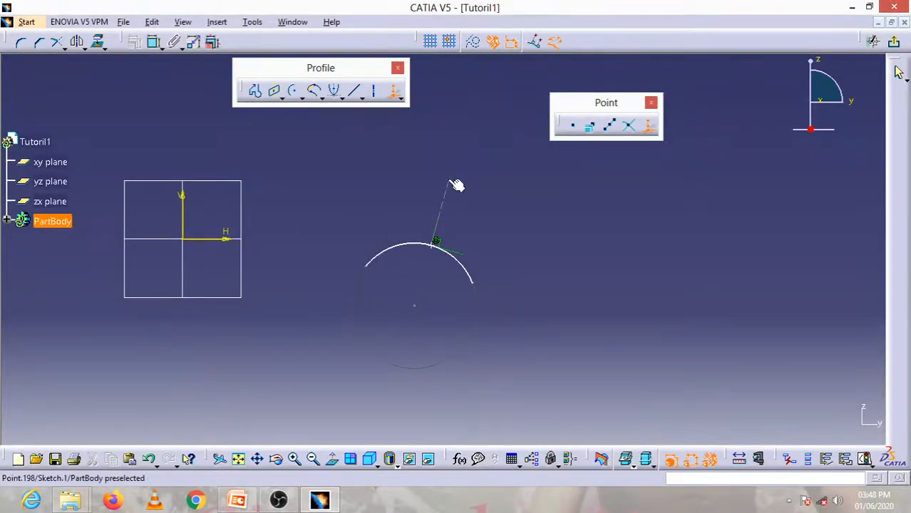
pyautogui.click(372, 289)
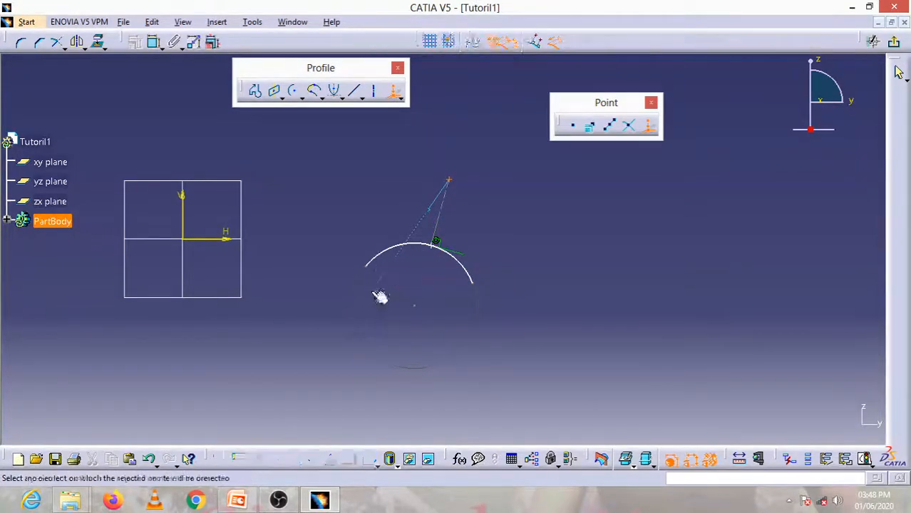
pyautogui.click(420, 247)
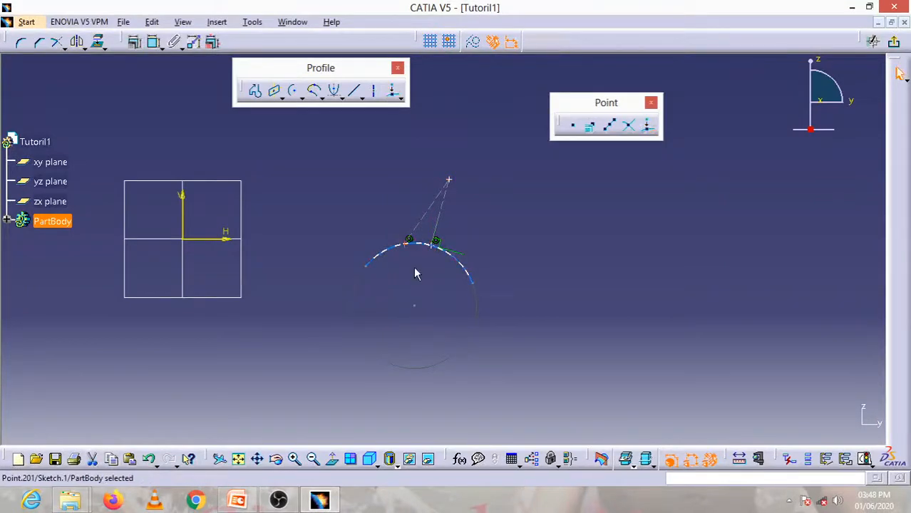
pyautogui.click(434, 243)
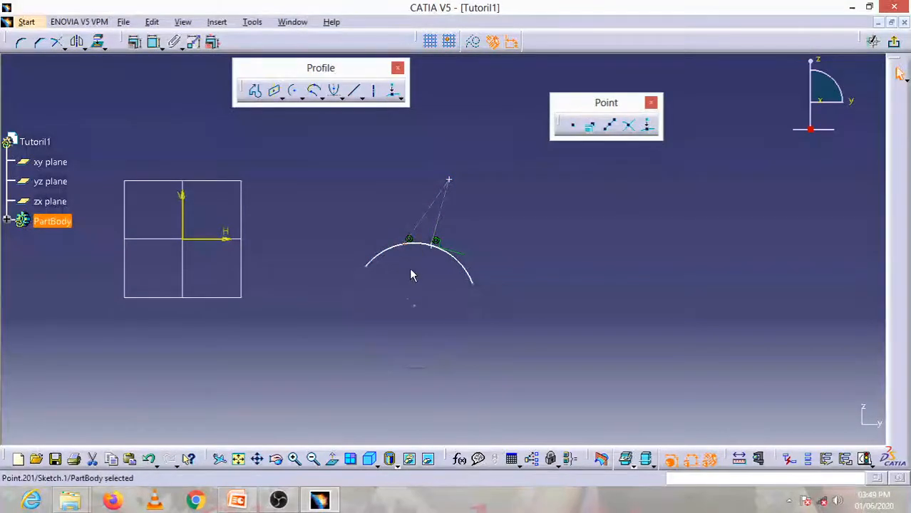
# Delete the arc together with the free point, both projected points and their constraints.
pyautogui.moveTo(417, 255); pyautogui.dragTo(474, 148, button='middle')
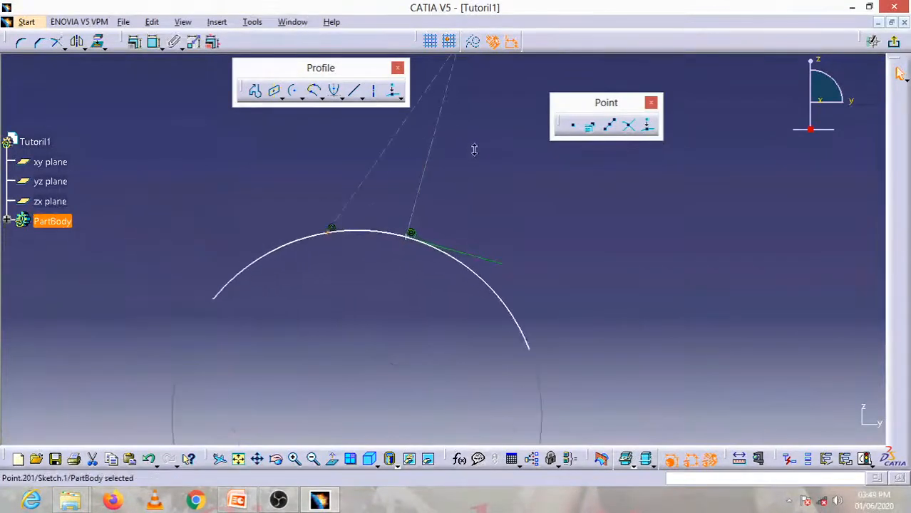
pyautogui.click(332, 230)
pyautogui.moveTo(502, 198); pyautogui.dragTo(530, 306, button='middle')
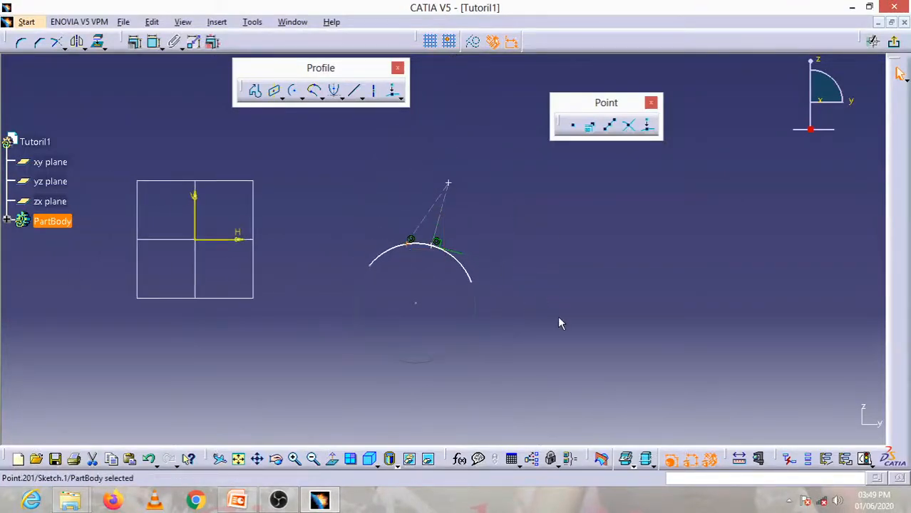
pyautogui.moveTo(570, 339); pyautogui.dragTo(355, 148)
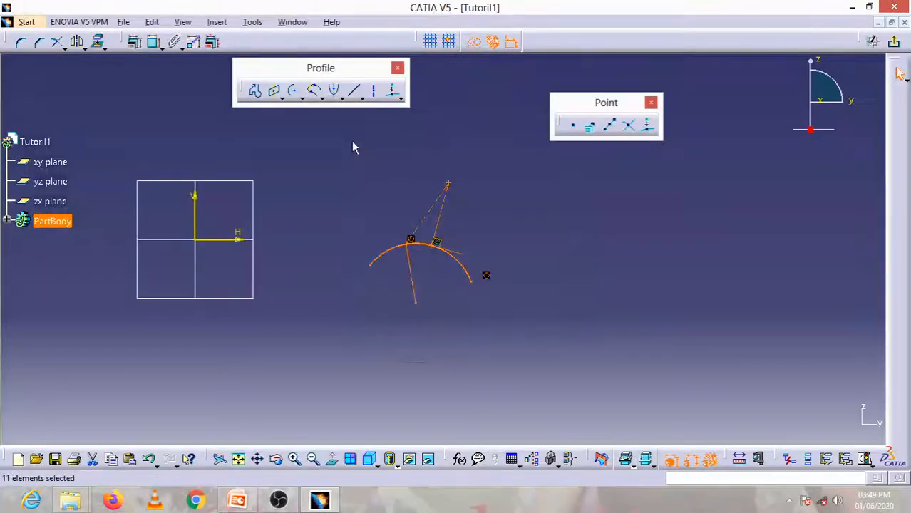
pyautogui.press('Delete')
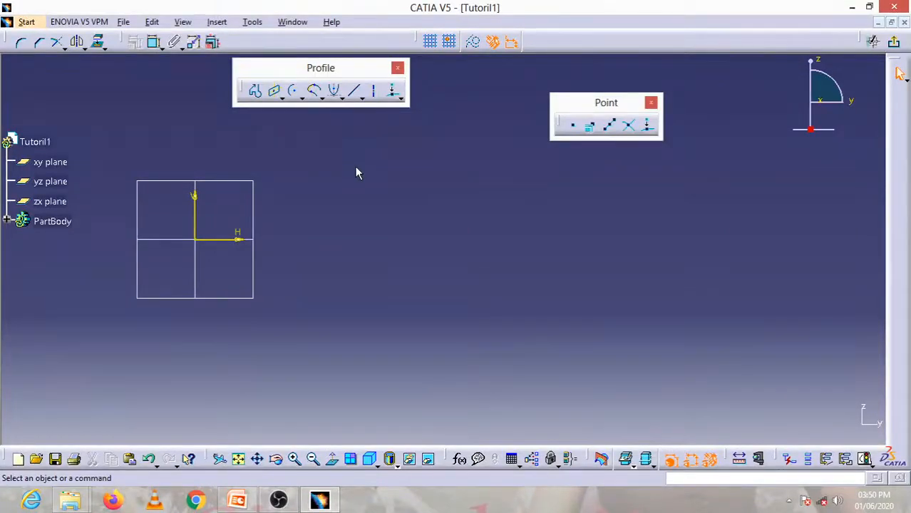
# Rearrange the toolbars: close Point, float Constraint, Operation and Sketch tools over the sketch area, and move Profile aside.
pyautogui.click(651, 103)
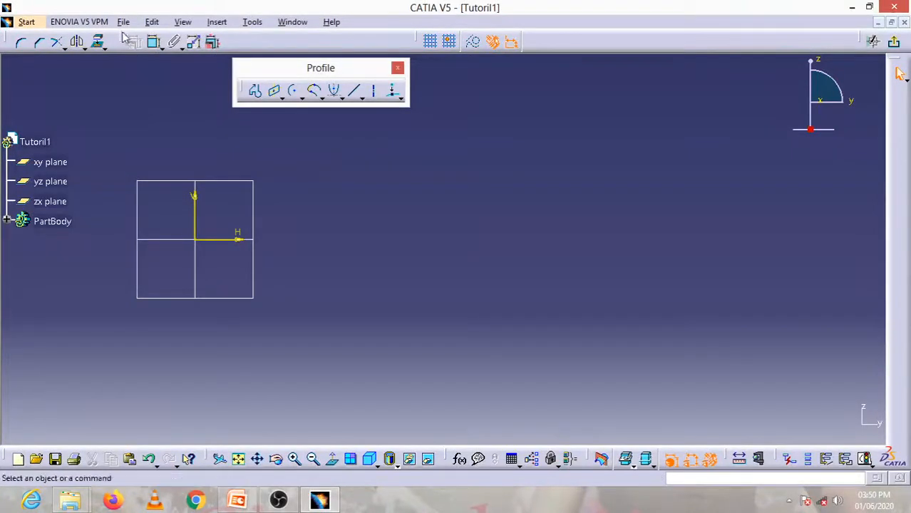
pyautogui.moveTo(127, 41); pyautogui.dragTo(347, 164)
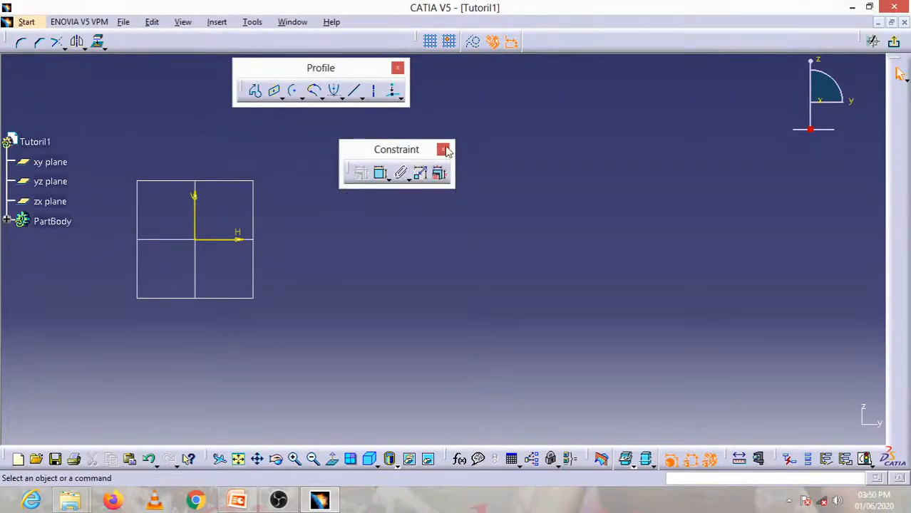
pyautogui.moveTo(21, 44); pyautogui.dragTo(516, 90)
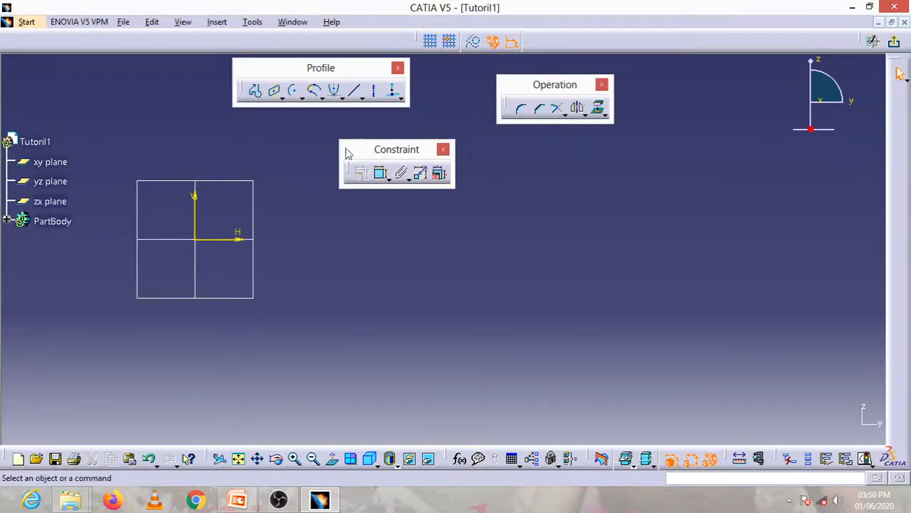
pyautogui.moveTo(424, 42)
pyautogui.mouseDown()
pyautogui.moveTo(423, 55)
pyautogui.moveTo(542, 175)
pyautogui.mouseUp()
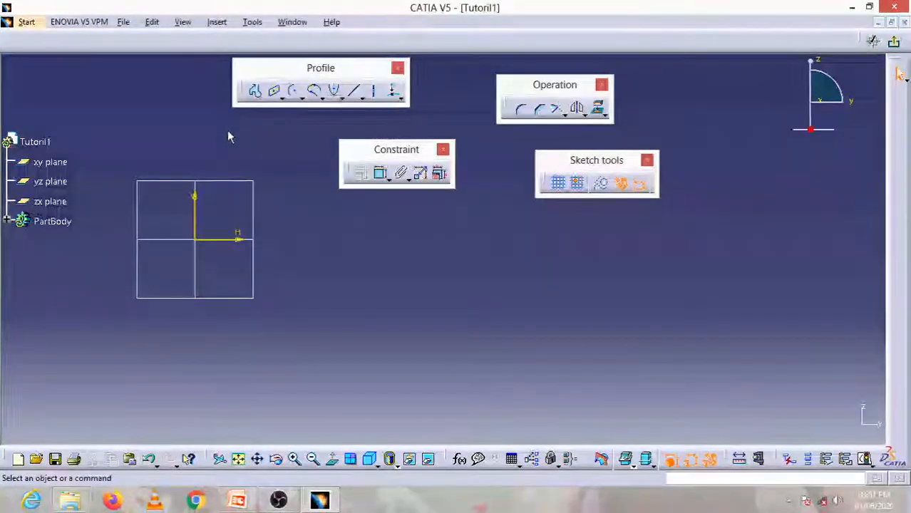
pyautogui.moveTo(329, 71); pyautogui.dragTo(174, 72)
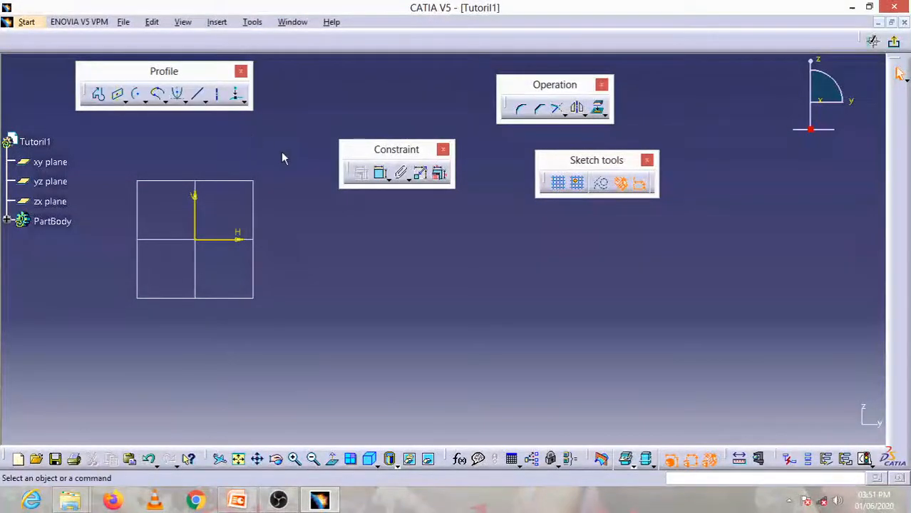